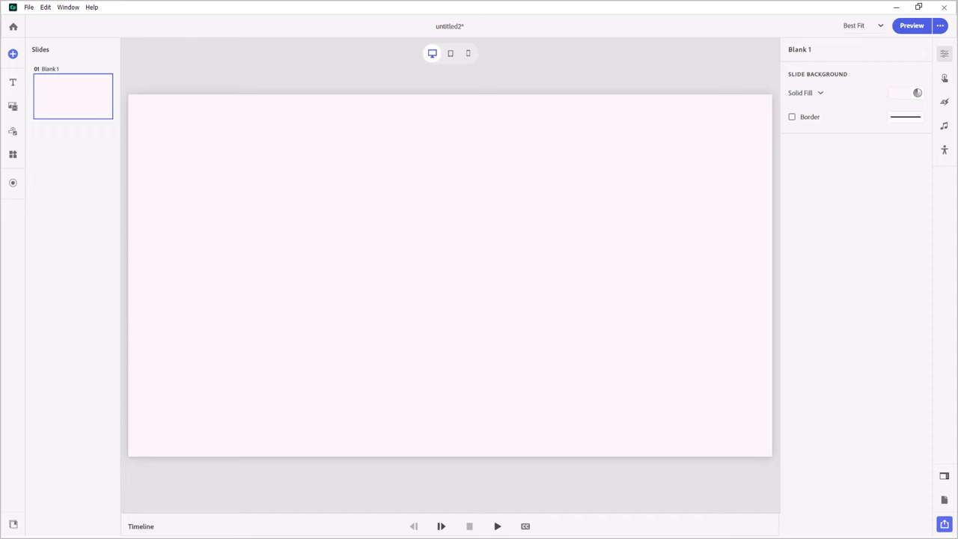
Add a paragraph text block to the blank slide, duplicate it, and add an image block below.
click(14, 82)
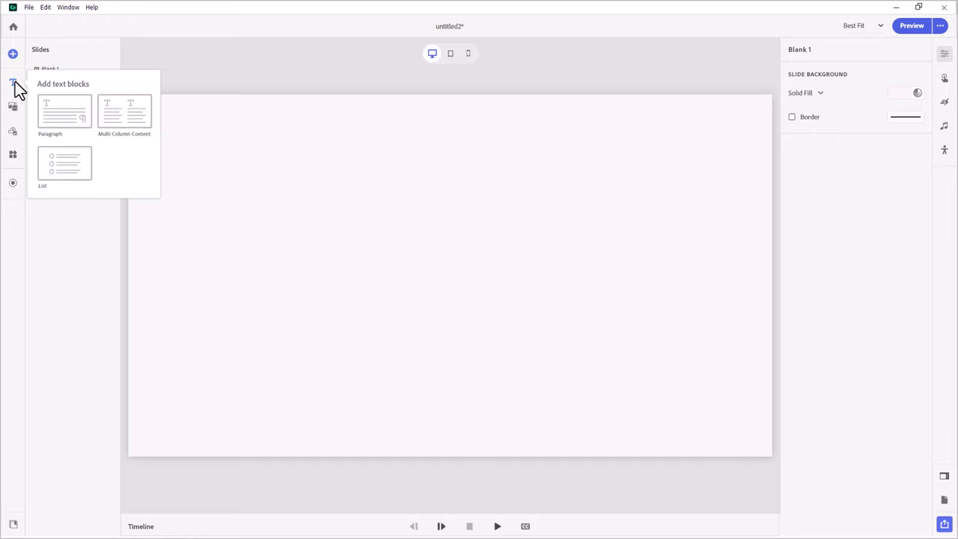
click(73, 119)
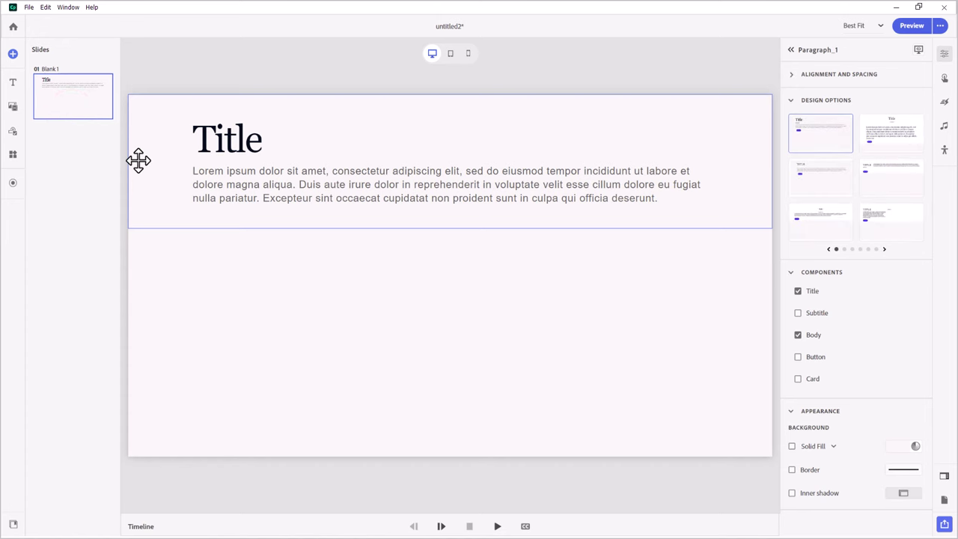
key(ctrl+d)
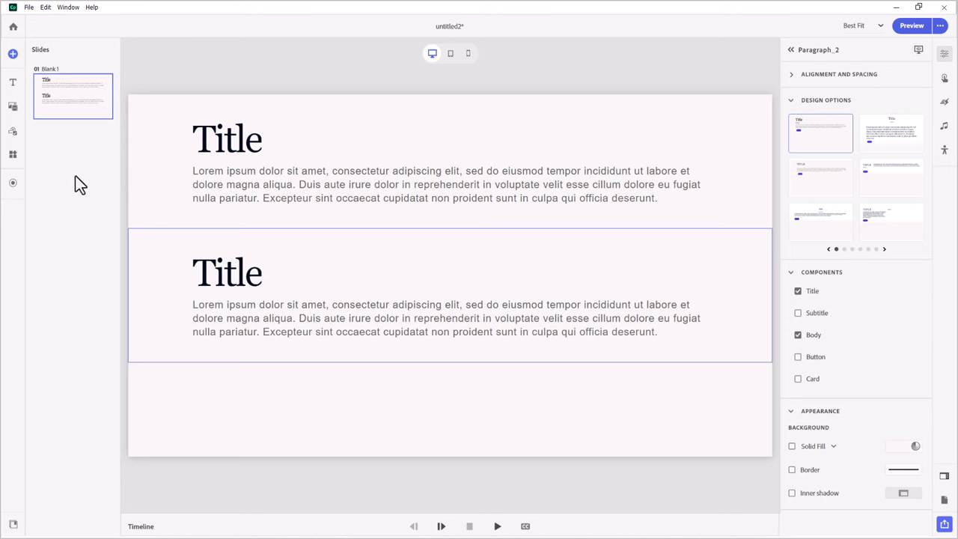
click(13, 107)
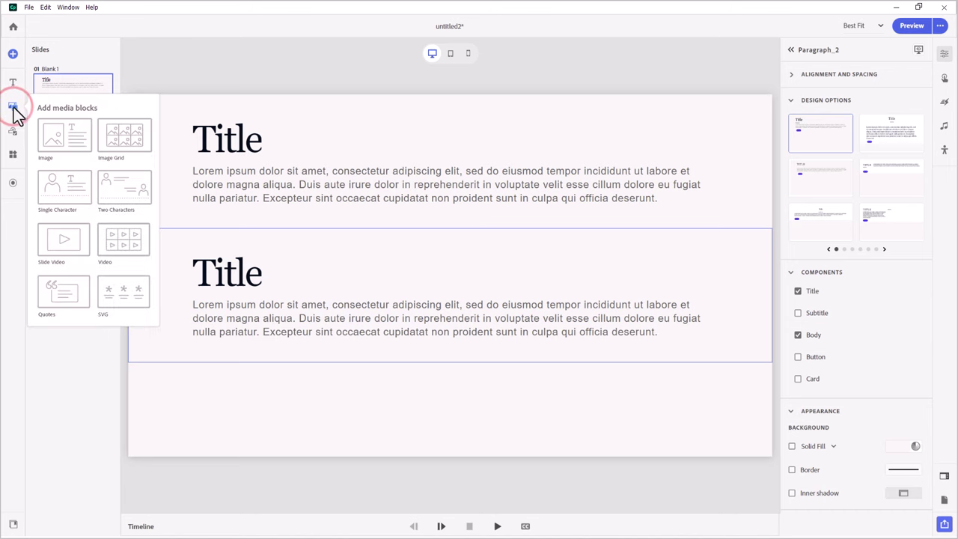
click(58, 134)
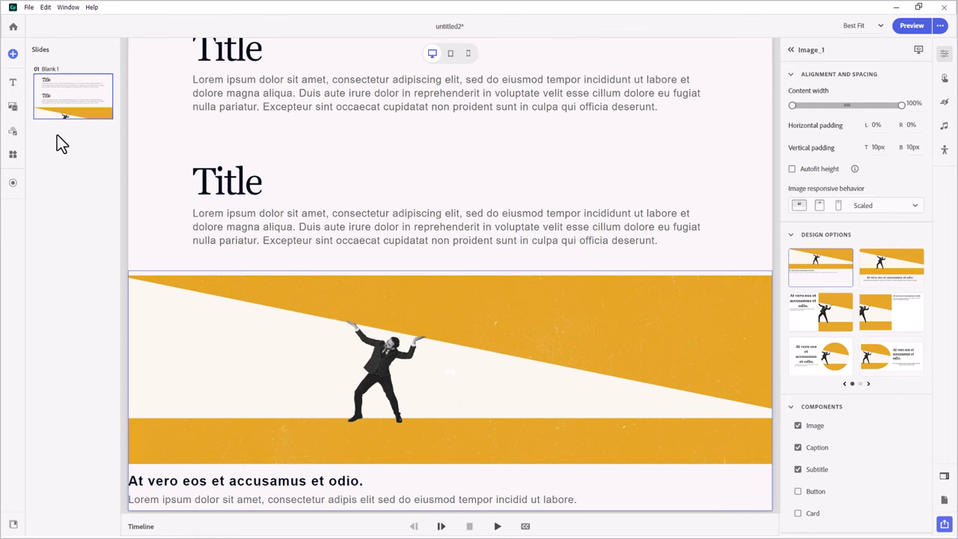
Add a radio group block and a button block below the image block.
click(14, 131)
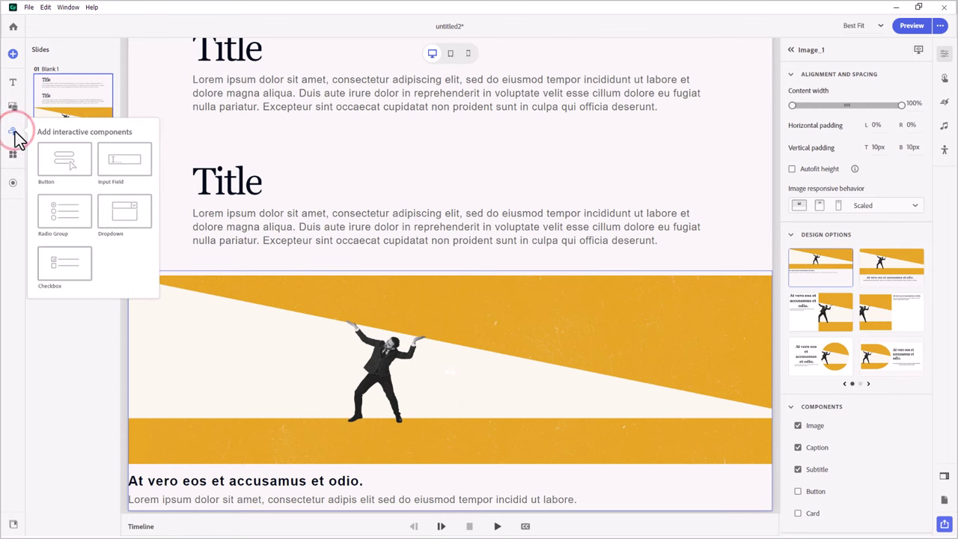
click(66, 209)
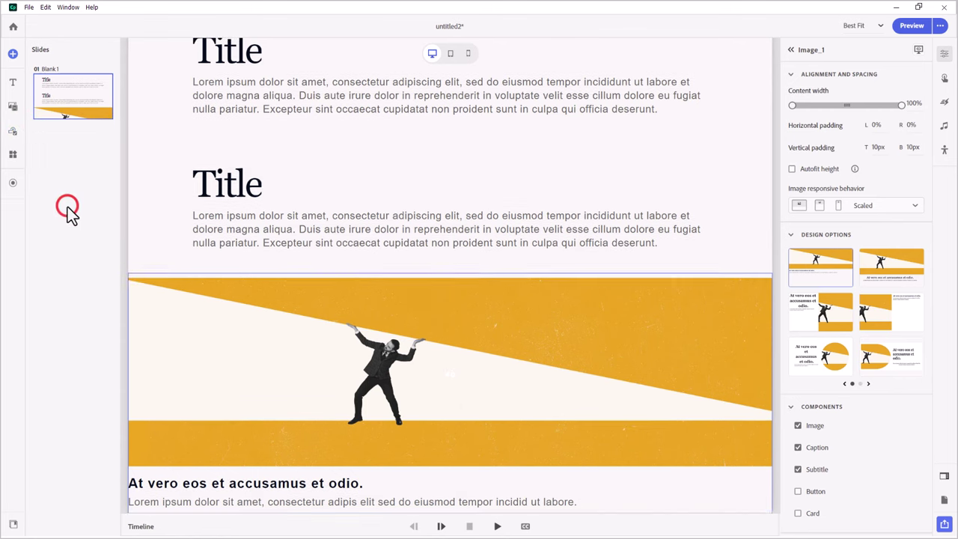
click(14, 131)
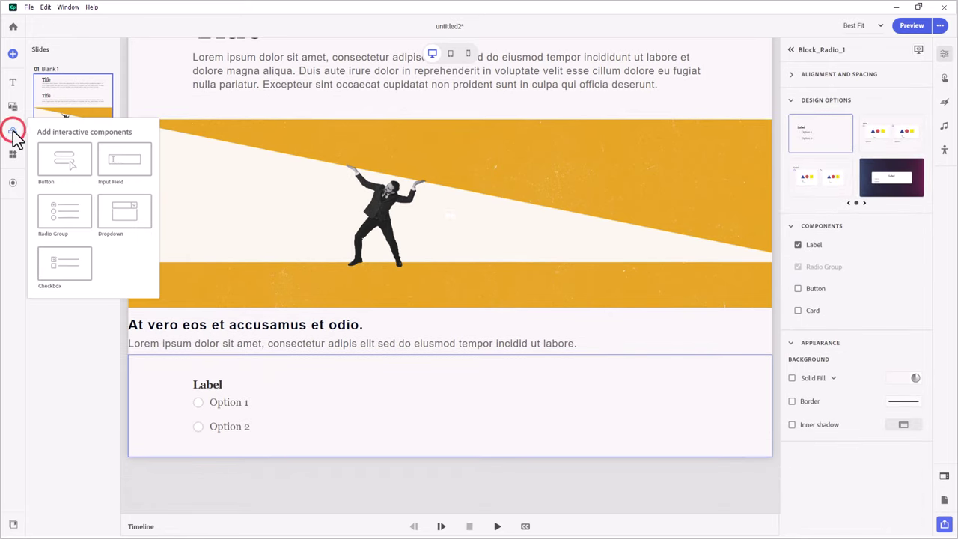
click(66, 158)
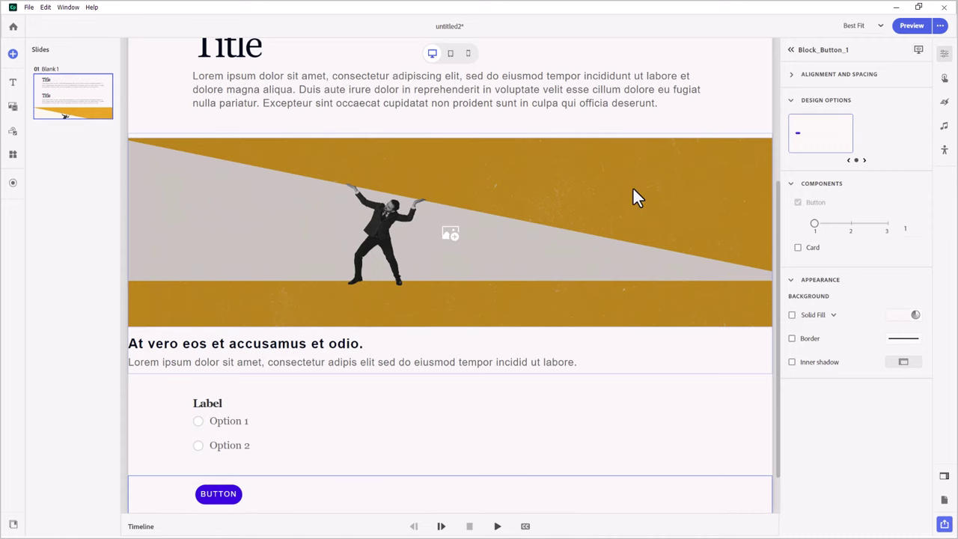
In the first paragraph block, turn off the Title component and turn on the Card component.
scroll(633, 197, up, 5)
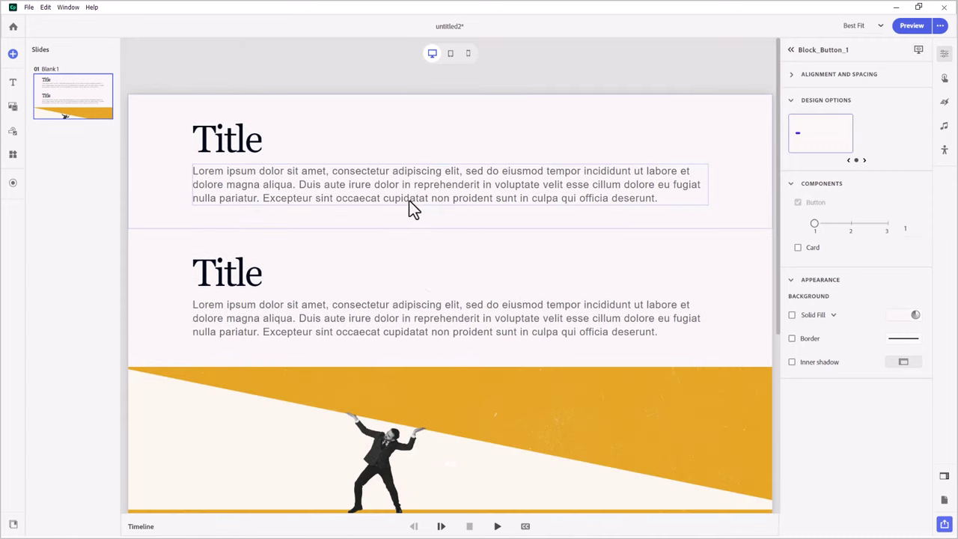
click(147, 136)
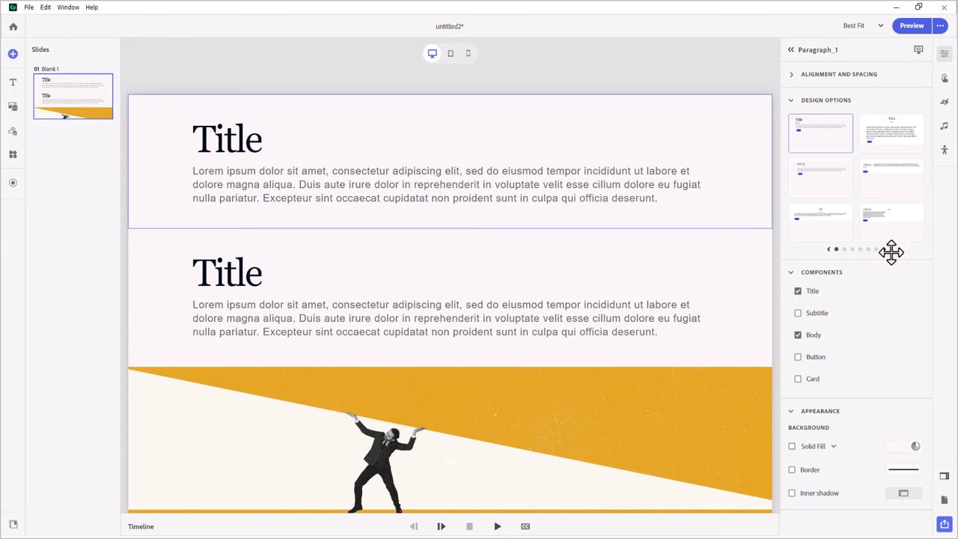
click(797, 292)
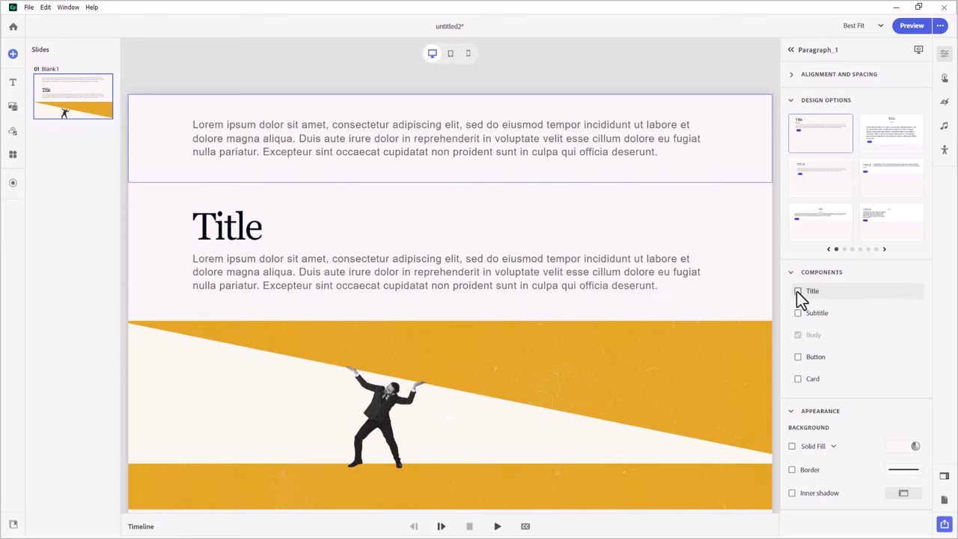
click(798, 378)
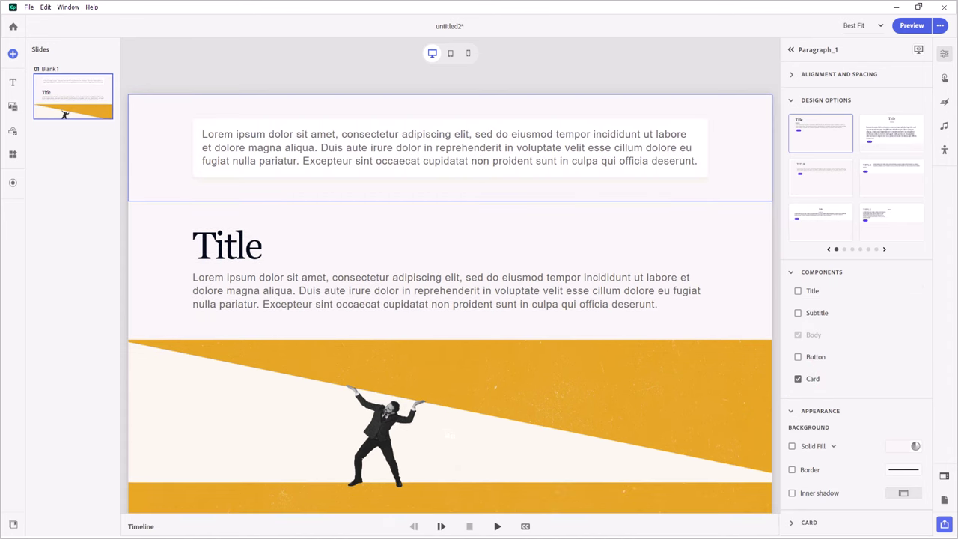
Replace the body text in the first paragraph block's card with "default text".
click(579, 143)
click(582, 146)
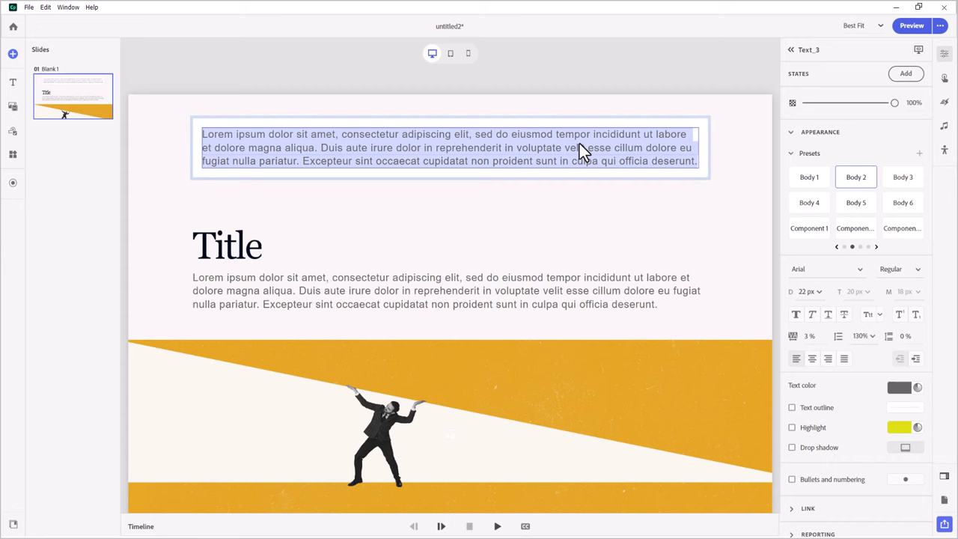
text(default)
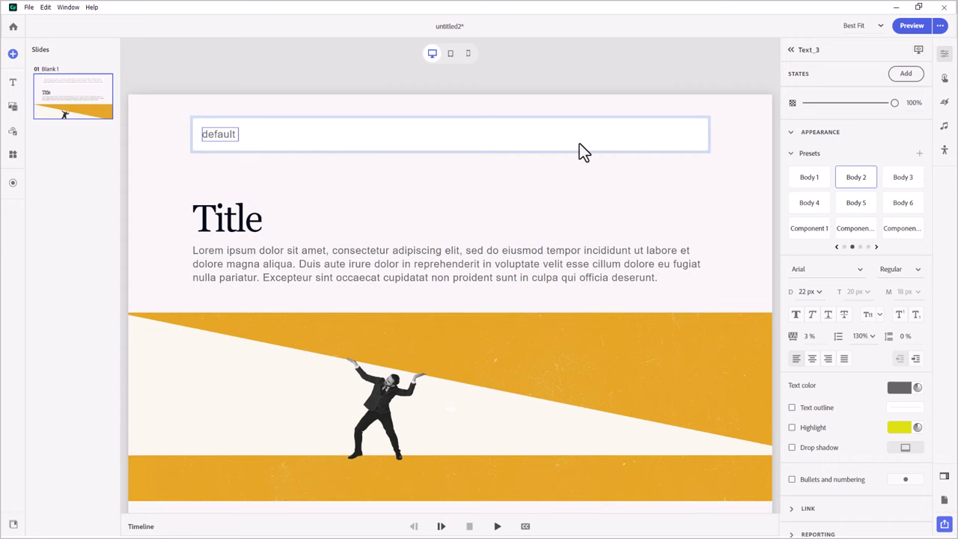
text( text)
Add four custom states to the "default text" object.
click(914, 74)
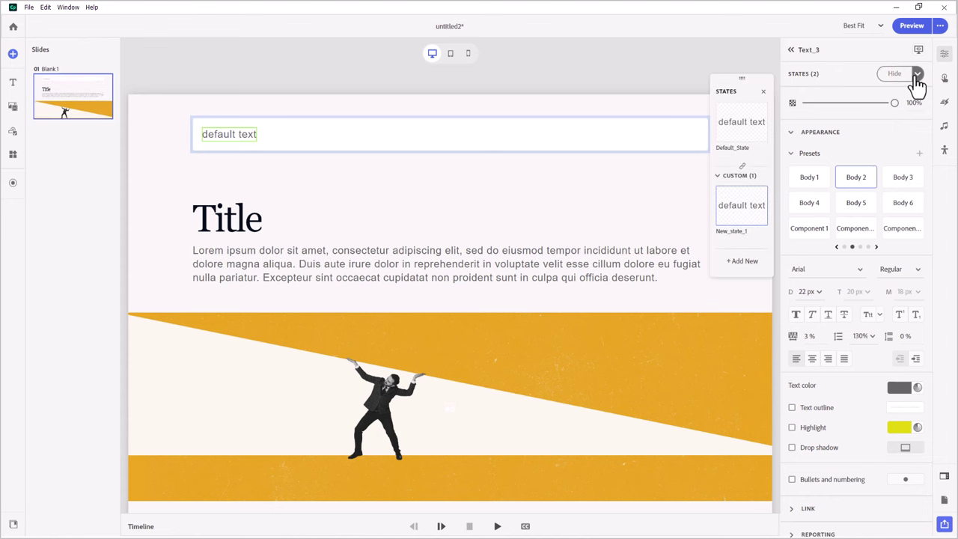
click(742, 261)
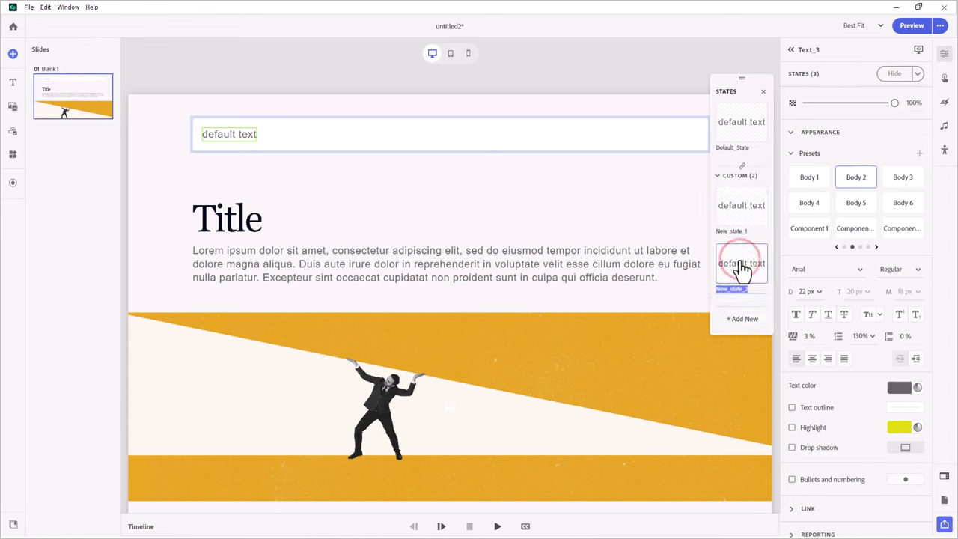
click(740, 320)
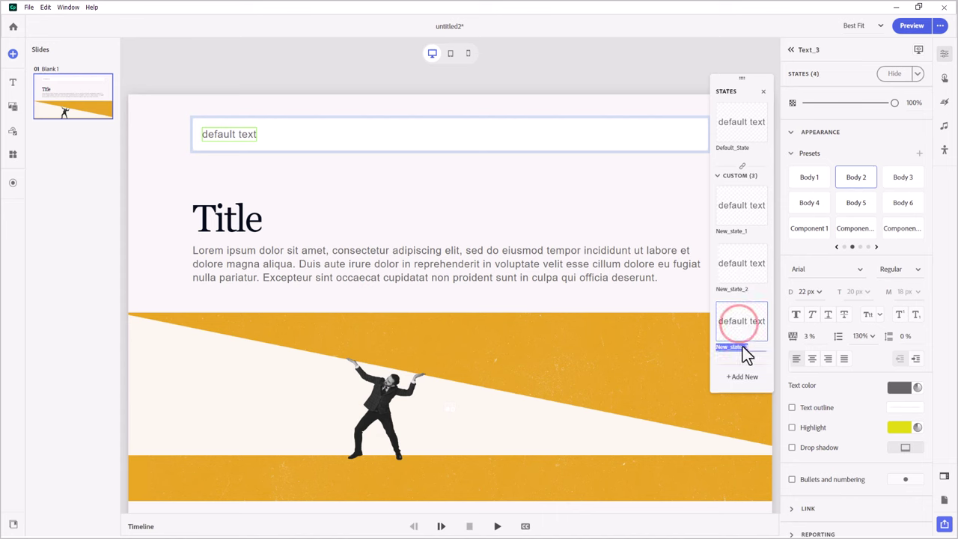
click(743, 377)
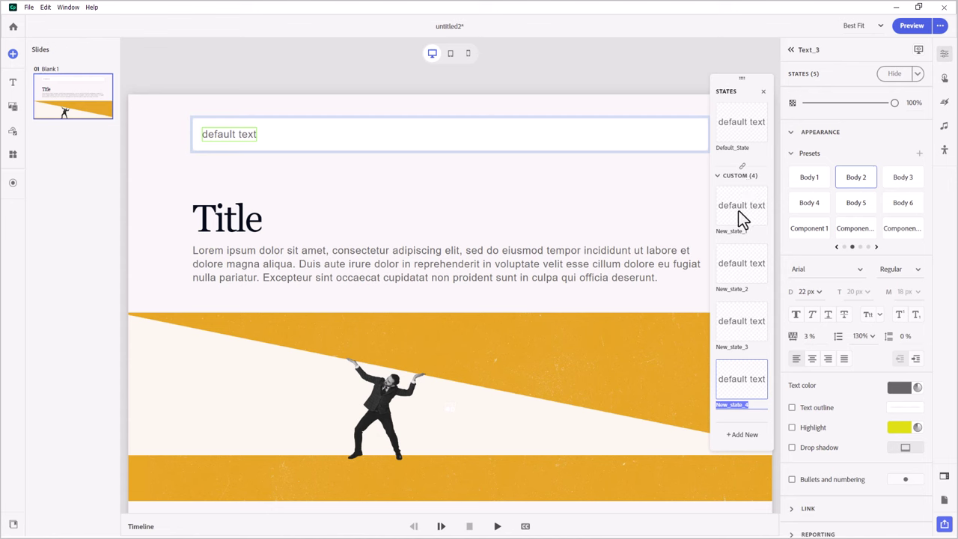
Rename the first custom state "hdd" and the second custom state "ram".
click(736, 234)
click(737, 233)
text(hdd)
click(736, 288)
click(735, 289)
text(ram)
Rename the third custom state "cpu" and the fourth custom state "ssd".
double_click(736, 347)
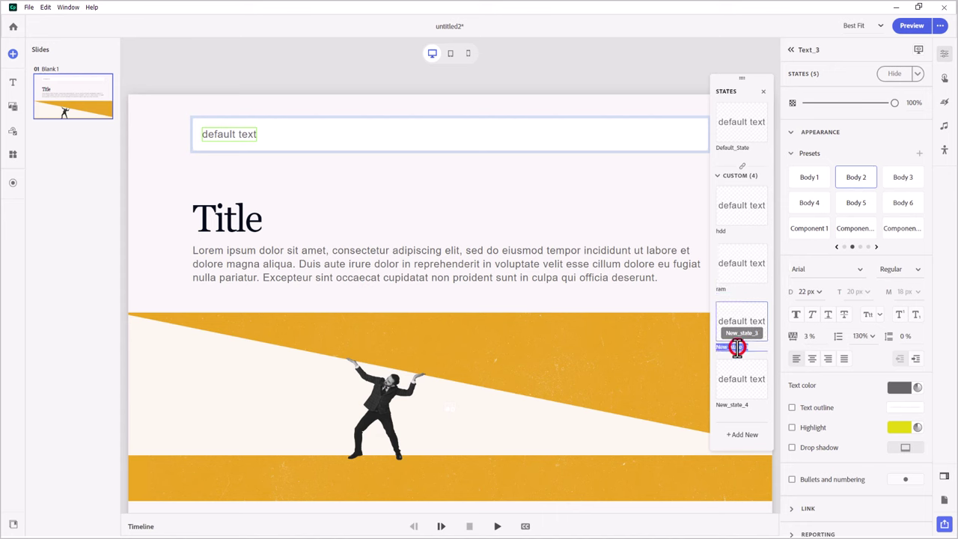
text(cpu)
double_click(730, 405)
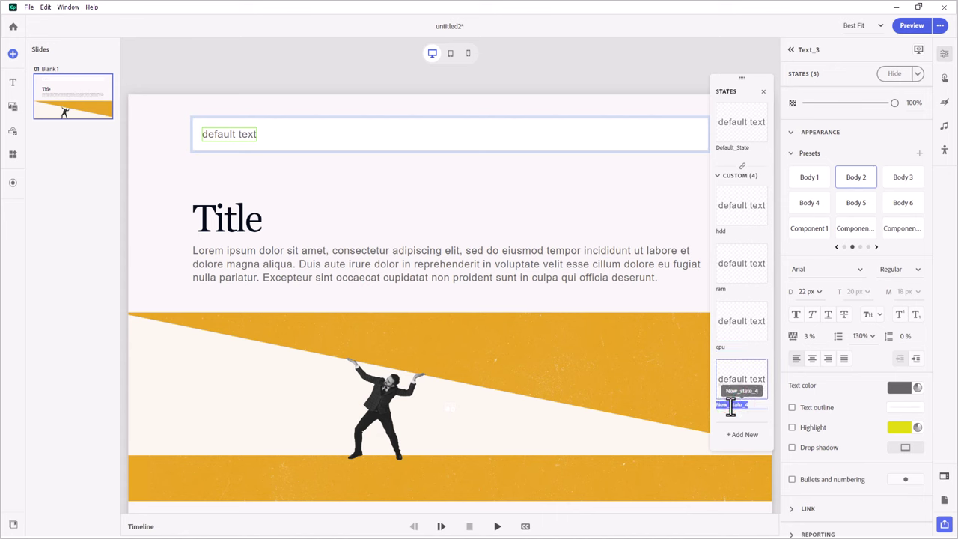
text(ssd)
key(Return)
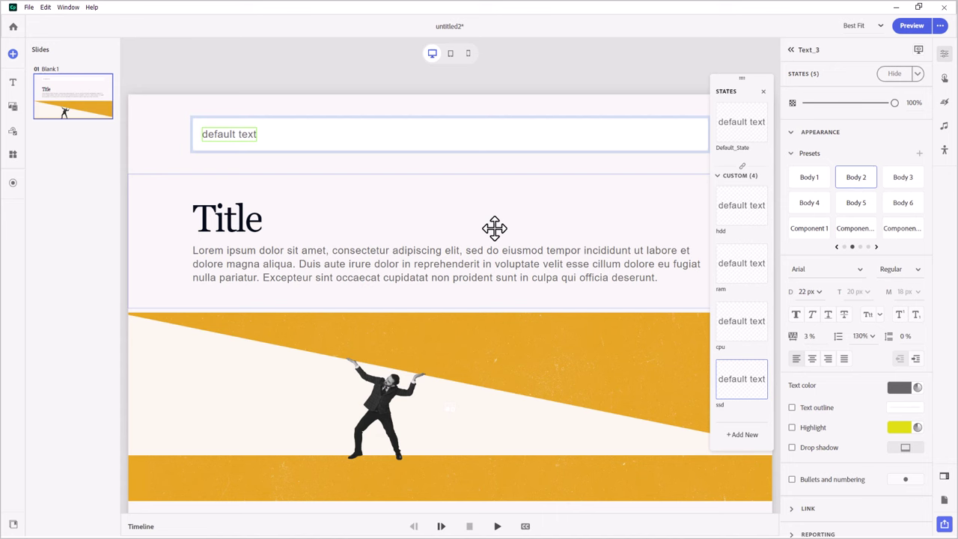
Set the hdd state's text to "Incorrect. While you are close, technically the component on the screen is not a hard drive.".
click(742, 205)
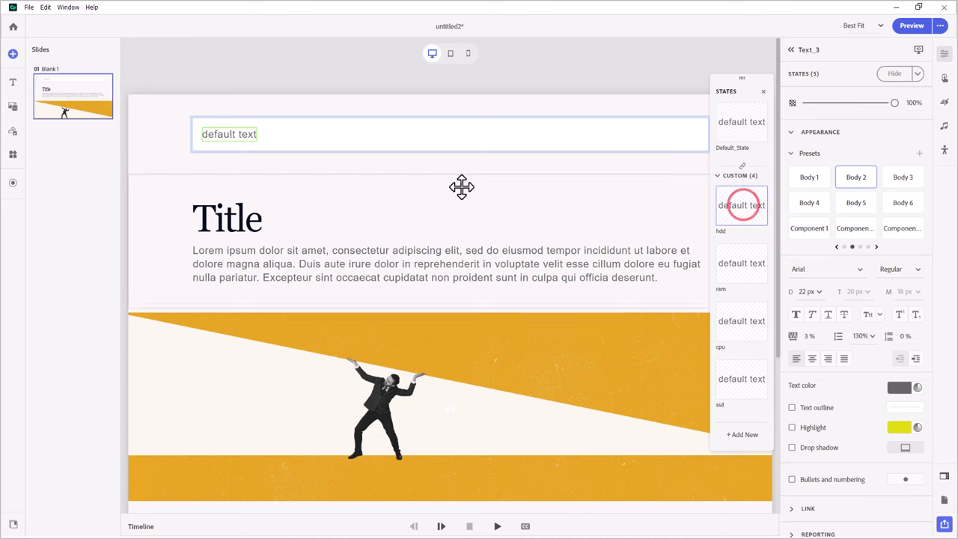
double_click(236, 137)
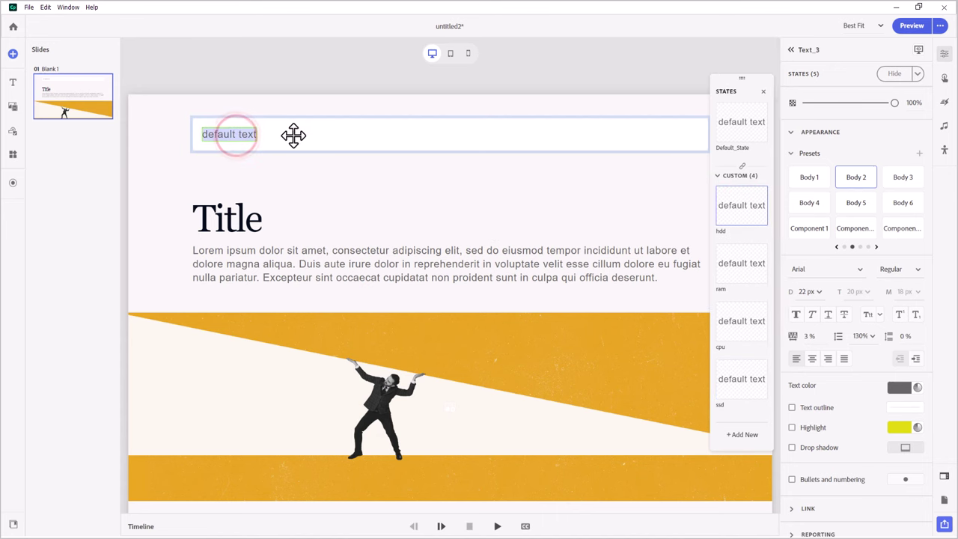
text(Incorrect. While you are close, technically the component on the screen is not a hard drive.)
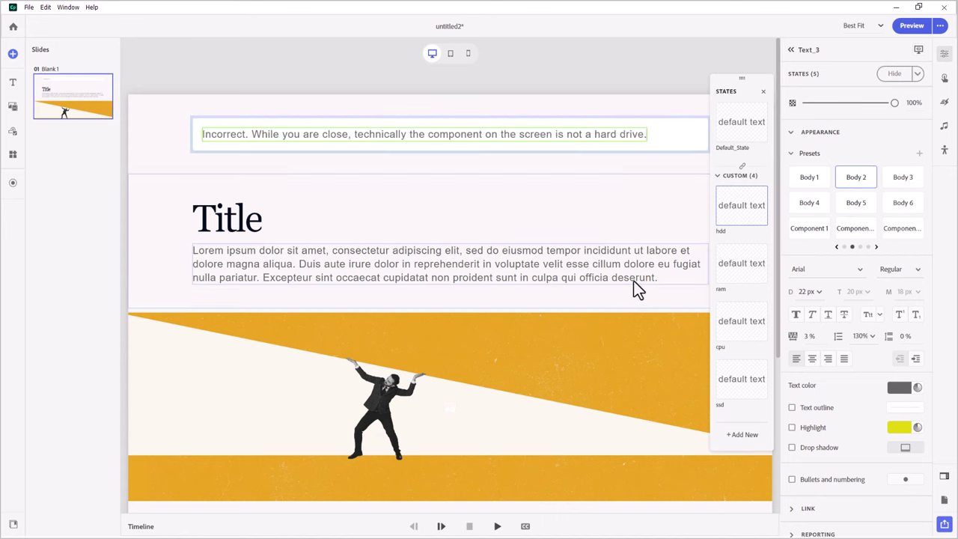
Replace the default text in the ram state with feedback for that answer.
click(737, 270)
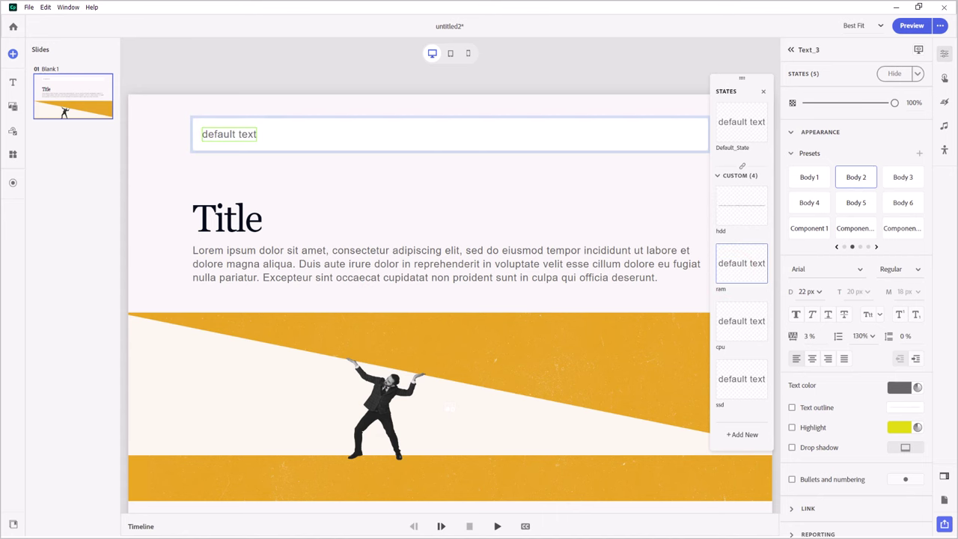
click(220, 137)
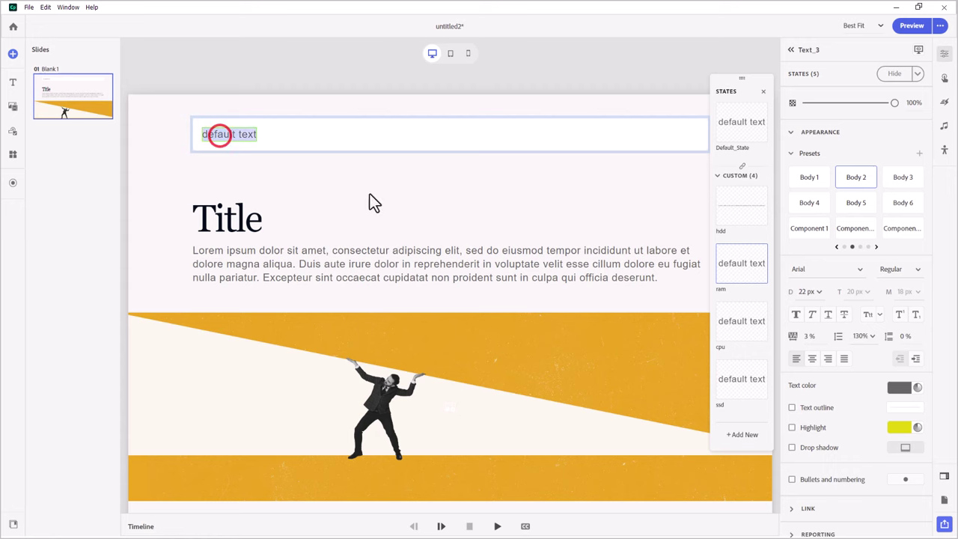
Set the cpu state's text to "Incorrect. Sometimes users will upgrade their CPU in desktop computers. However this component is not a CPU module.".
click(740, 321)
click(227, 134)
text(Incorrect. Sometimes users will upgrade their CPU in desktop computers. However this component is not a CPU module.)
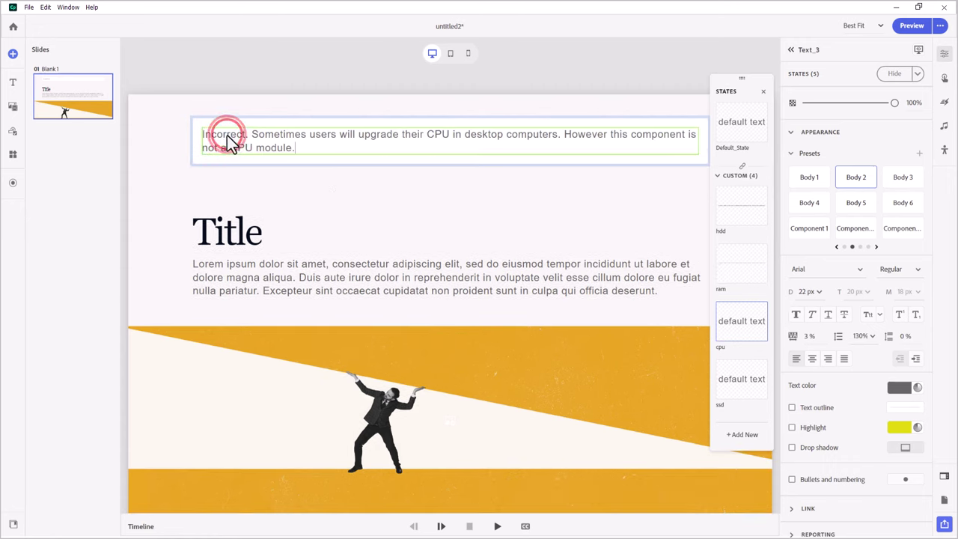
Set the ssd state's text to "Correct." plus an explanation that the component is a solid state drive (SSD), a common upgrade for more storage.
click(737, 387)
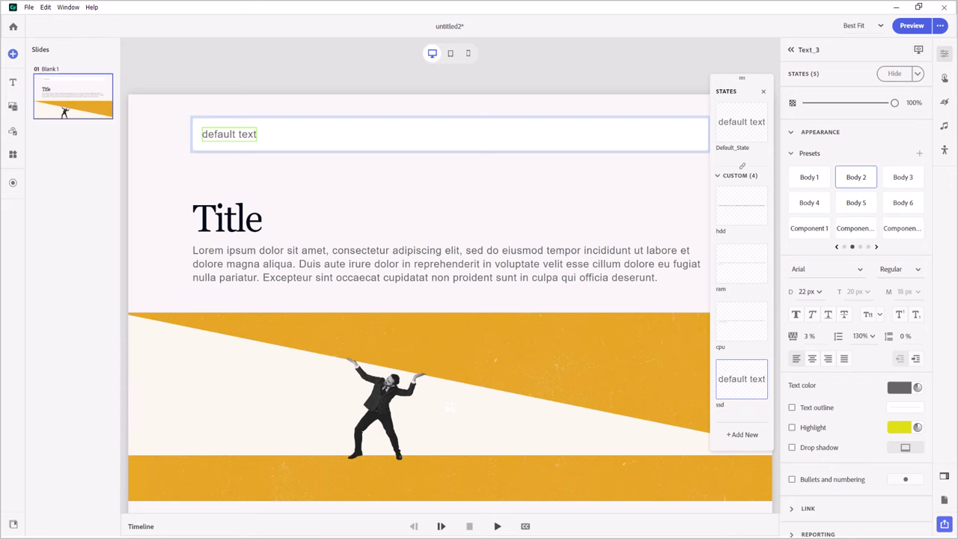
click(242, 135)
text(Correct. The component you see on your slide is a solid state drive or SSD for short. This is a common upgrade for computer users who want more storage in their computer.)
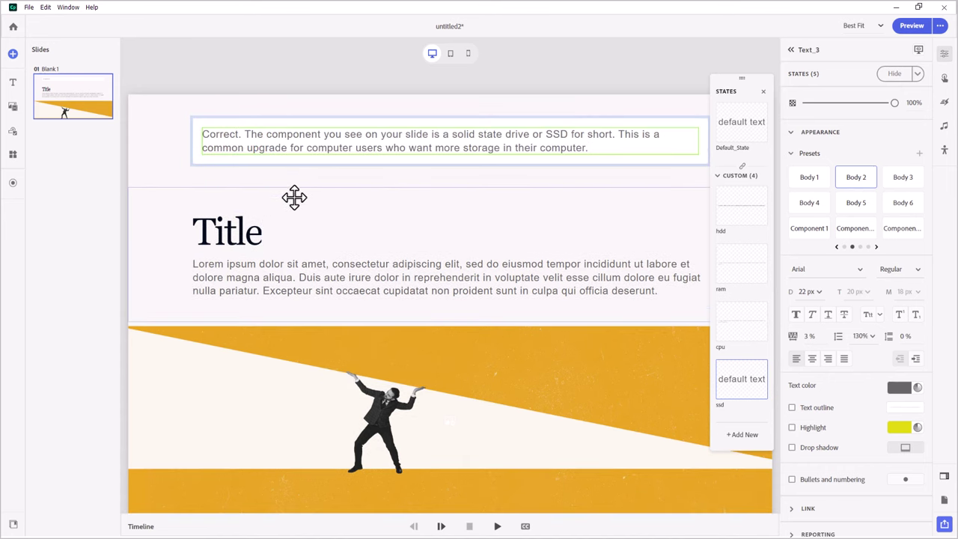
In the second paragraph block, set the title to "Knowledge check" and the body to "Idenitfy the following computer component.".
double_click(230, 235)
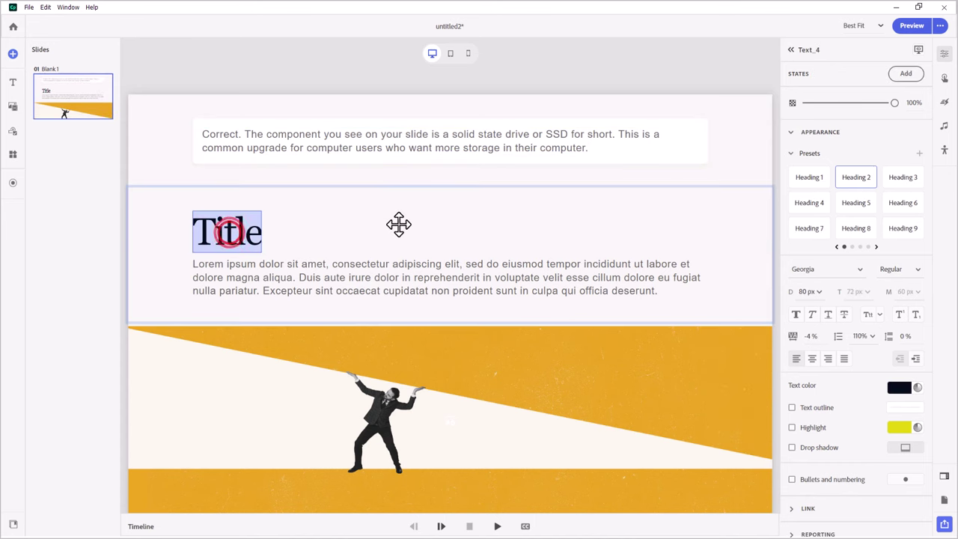
text(Knowledge)
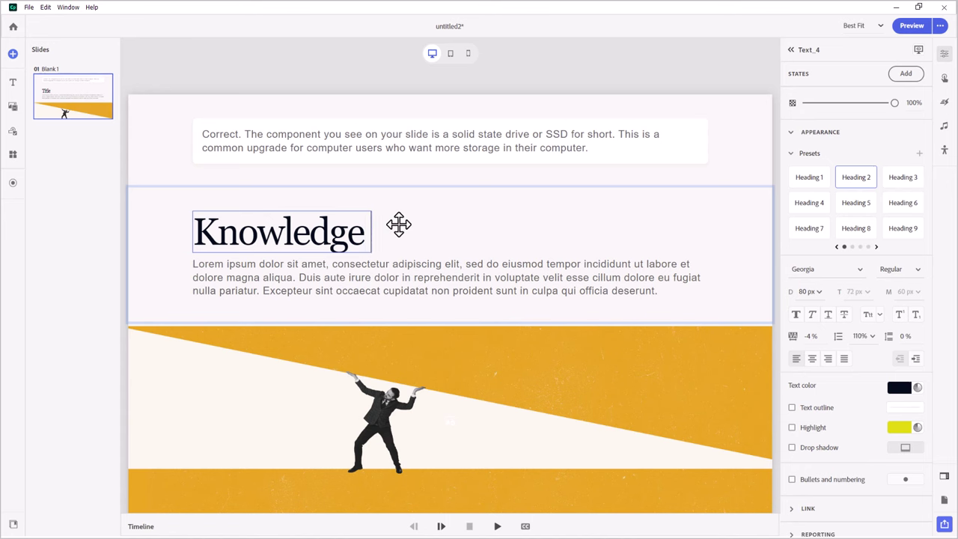
text( check)
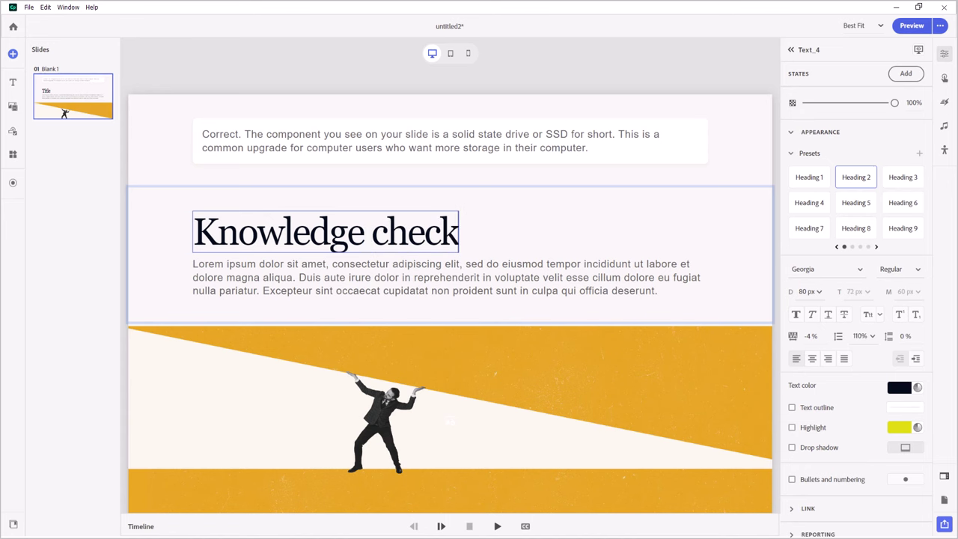
click(325, 297)
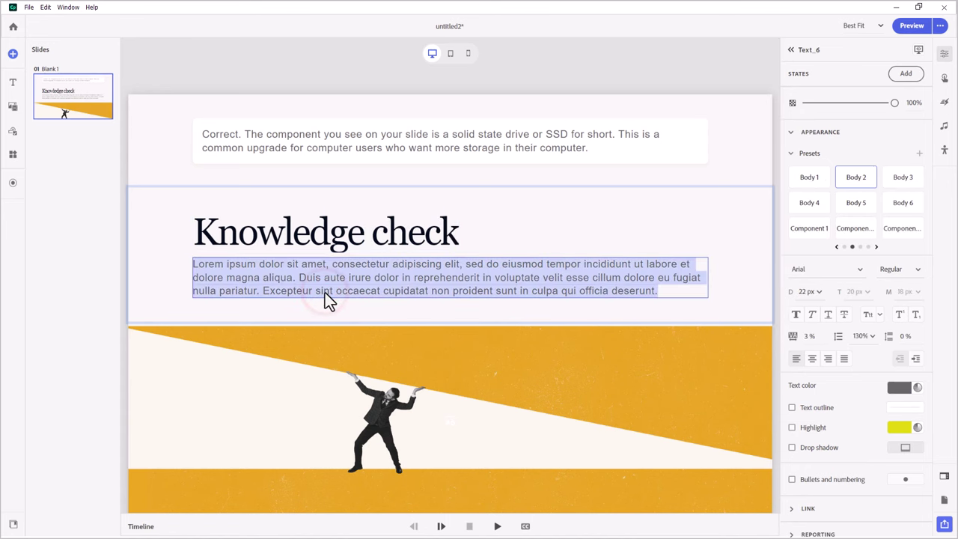
text(Idenitfy the following computer component.)
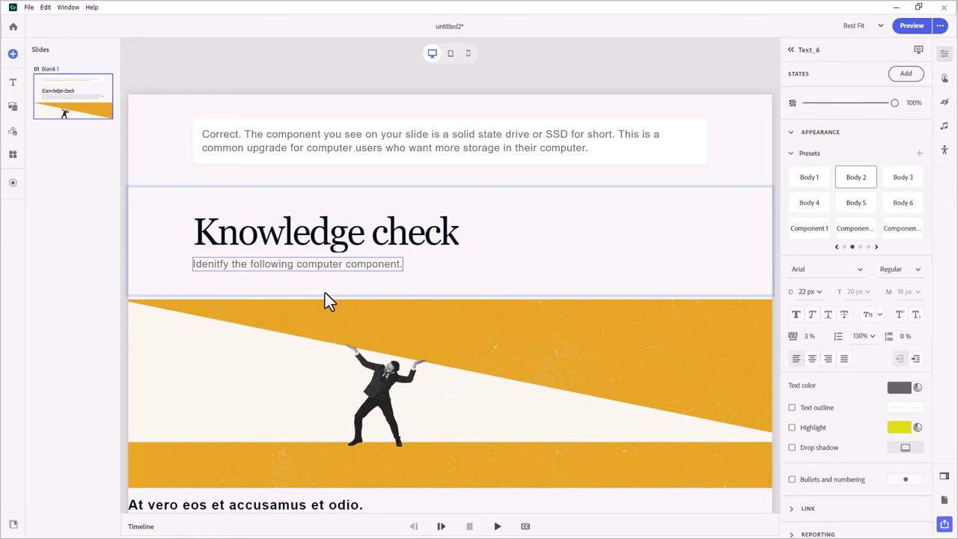
Replace the placeholder image below the question text with AdobeStock_480535967.jpeg from the Desktop folder.
scroll(370, 288, down, 3)
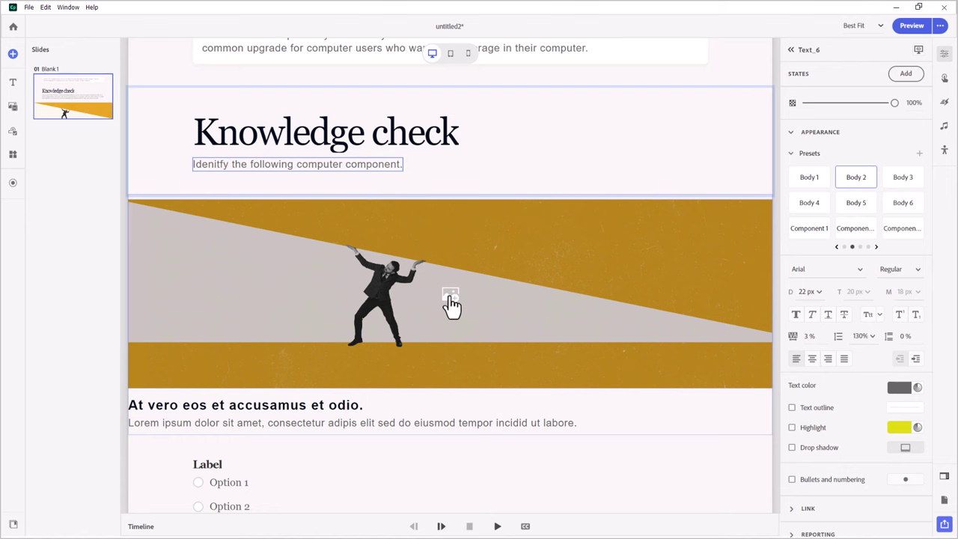
click(449, 295)
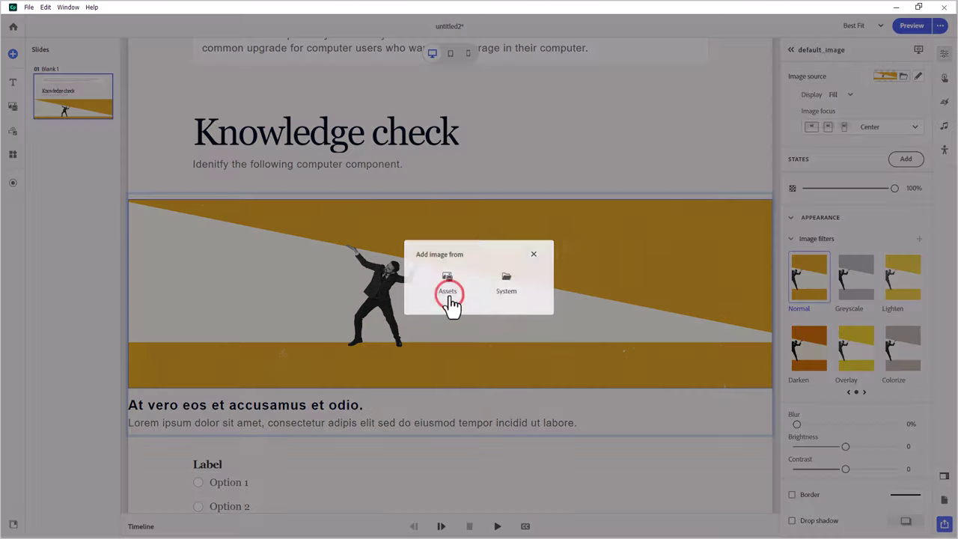
click(507, 281)
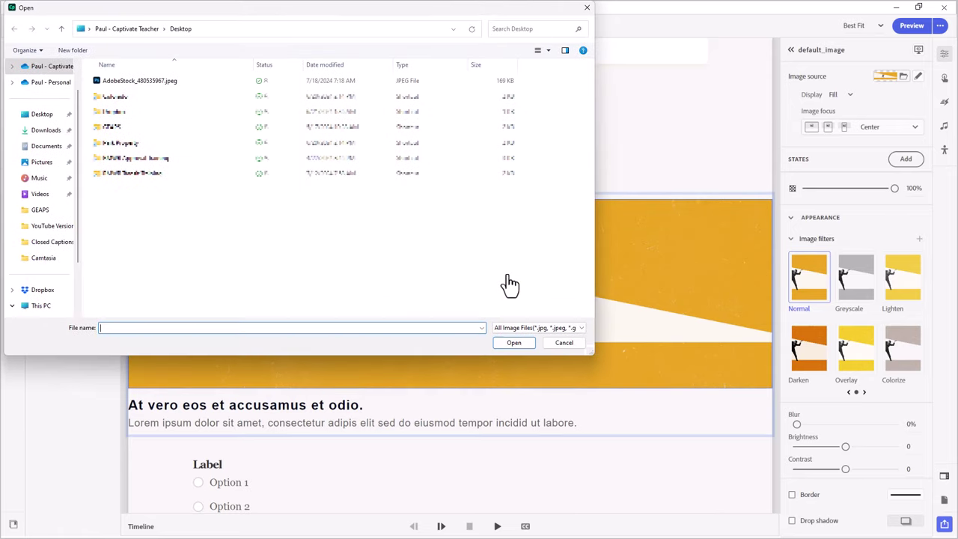
click(149, 81)
click(515, 344)
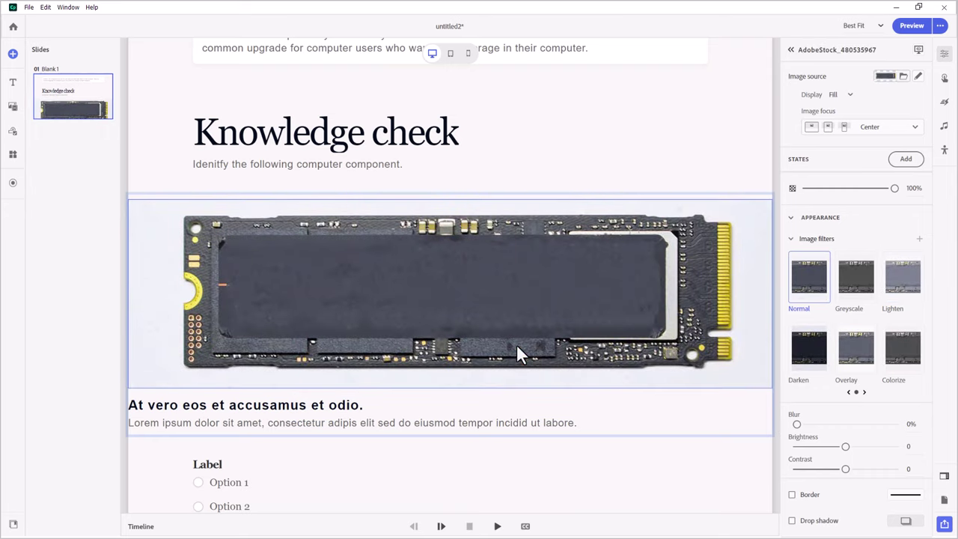
Remove the caption and subtitle from the image block and shrink the block's height to a narrow band.
click(732, 416)
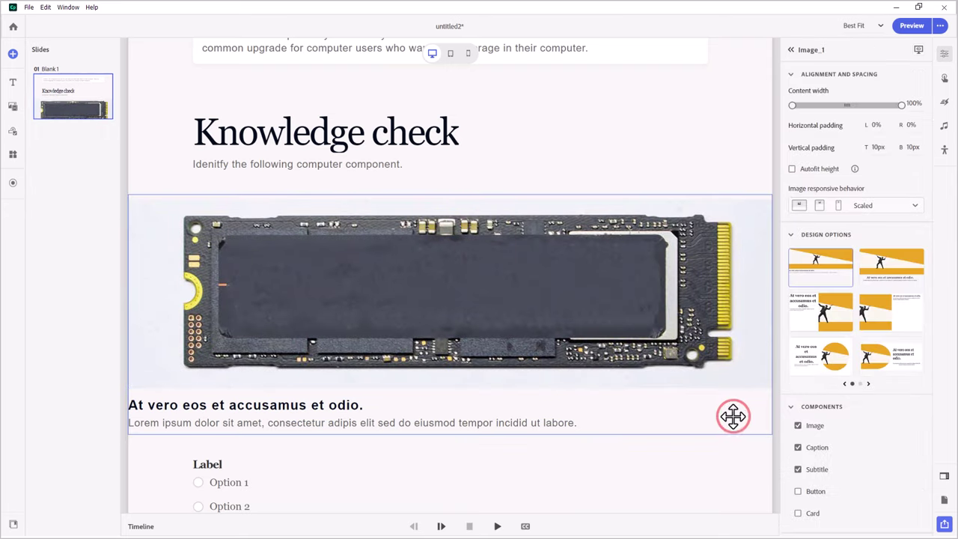
click(798, 446)
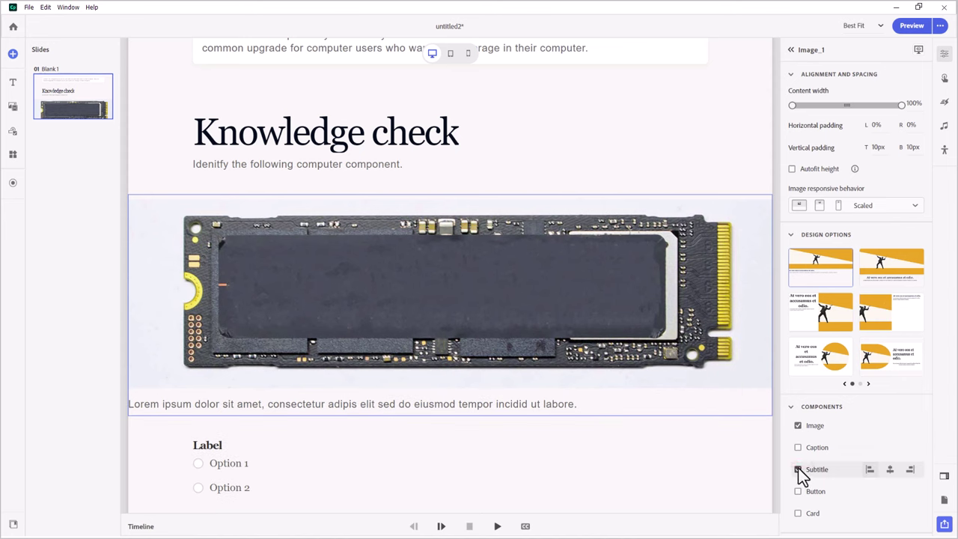
click(797, 469)
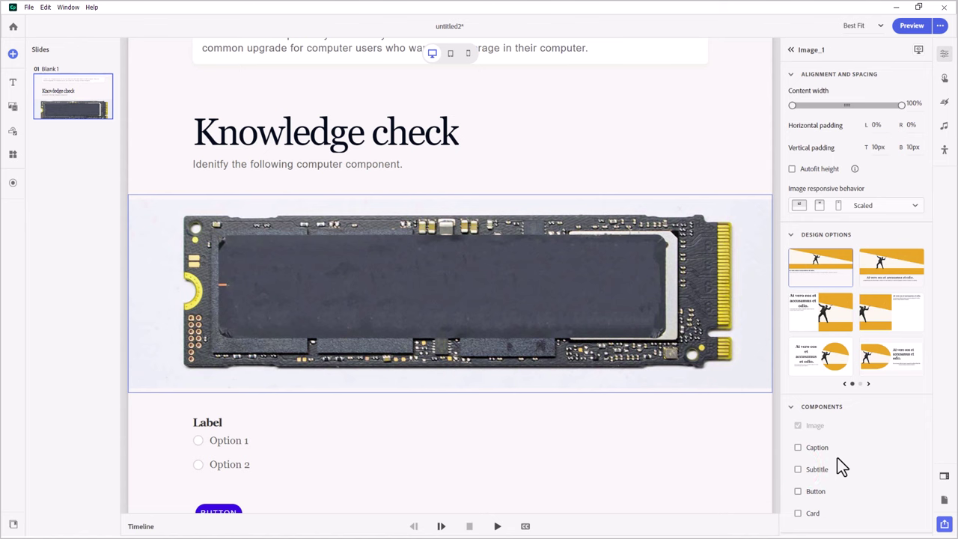
click(754, 395)
drag(754, 395, 749, 264)
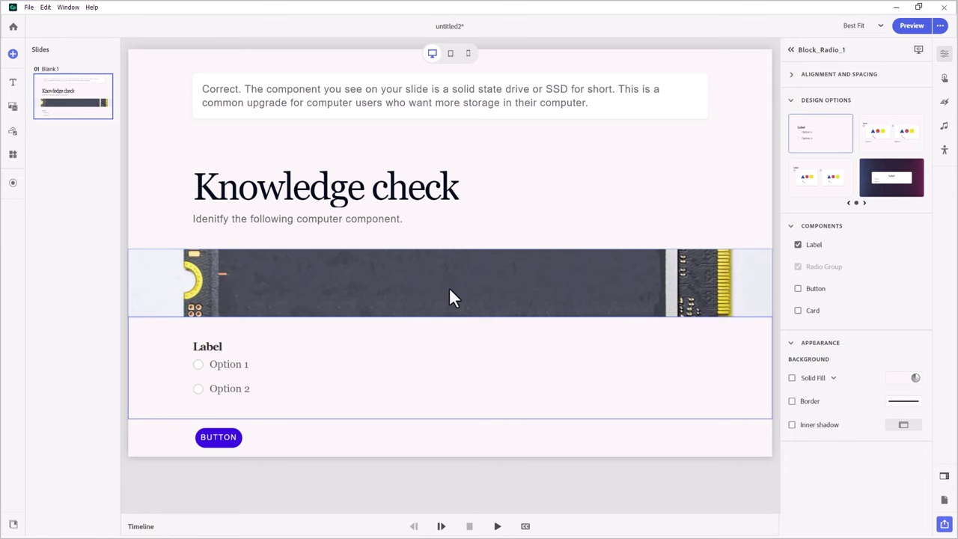
Edit the SSD image to use the Fit display and Fixed height responsive behavior, and save the changes.
click(476, 284)
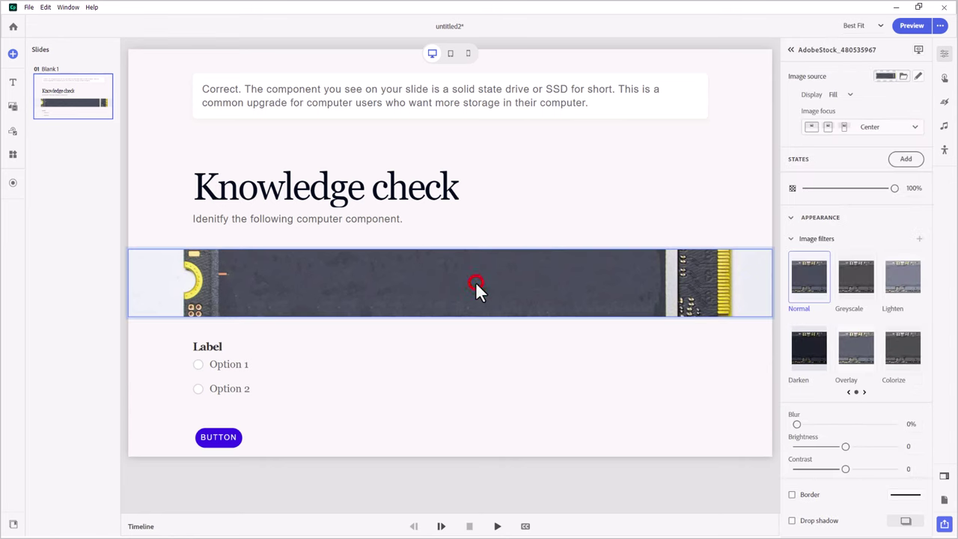
click(917, 78)
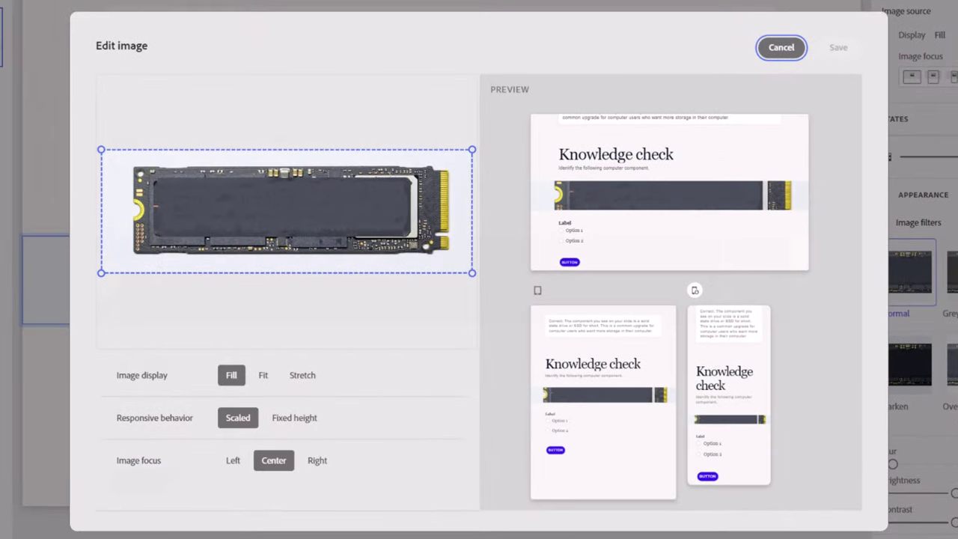
click(261, 374)
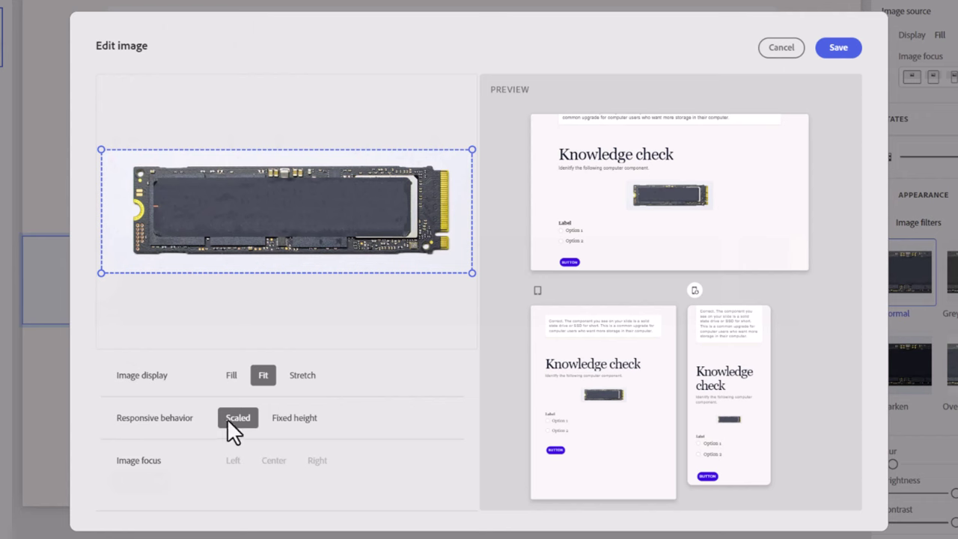
click(304, 423)
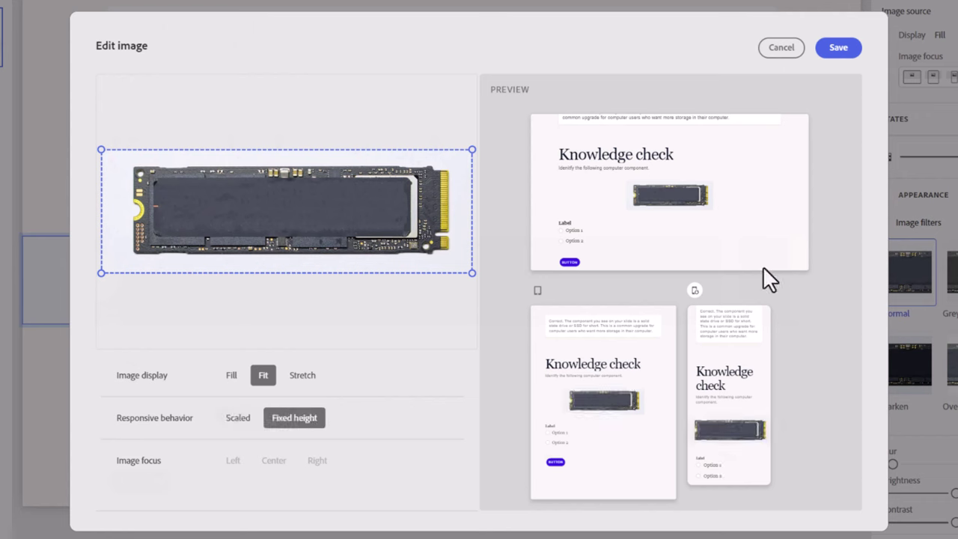
click(836, 48)
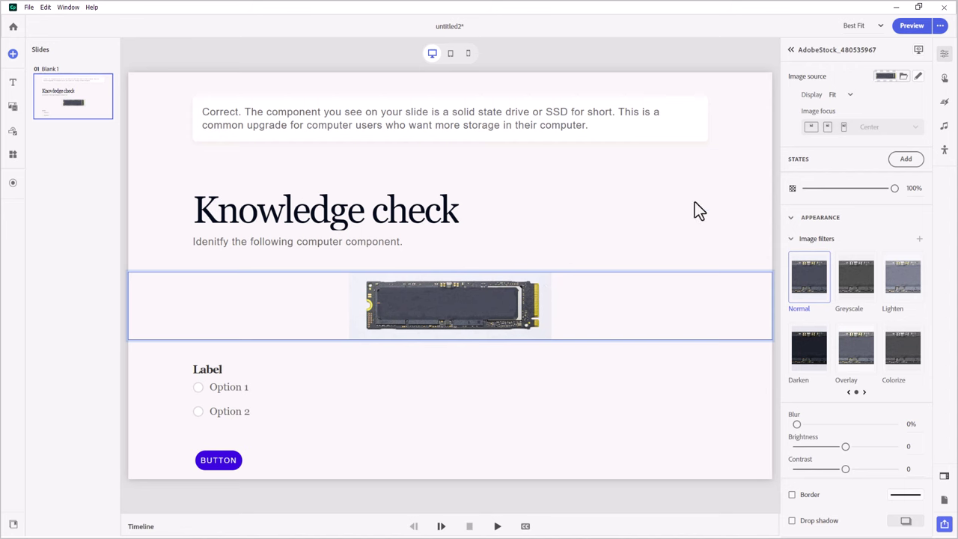
Set the slide's solid background color to #EDF0F3 by sampling the pale backdrop of the SSD image.
click(66, 92)
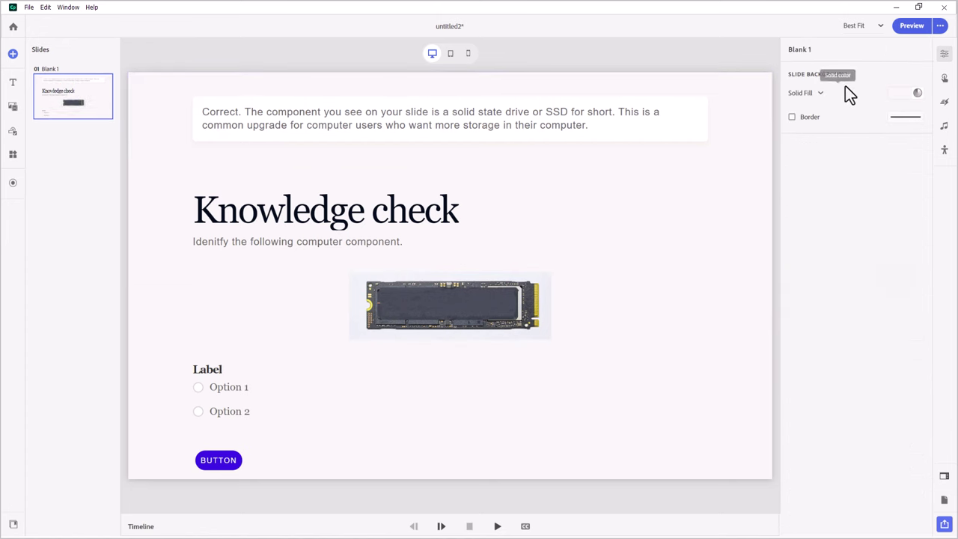
click(918, 94)
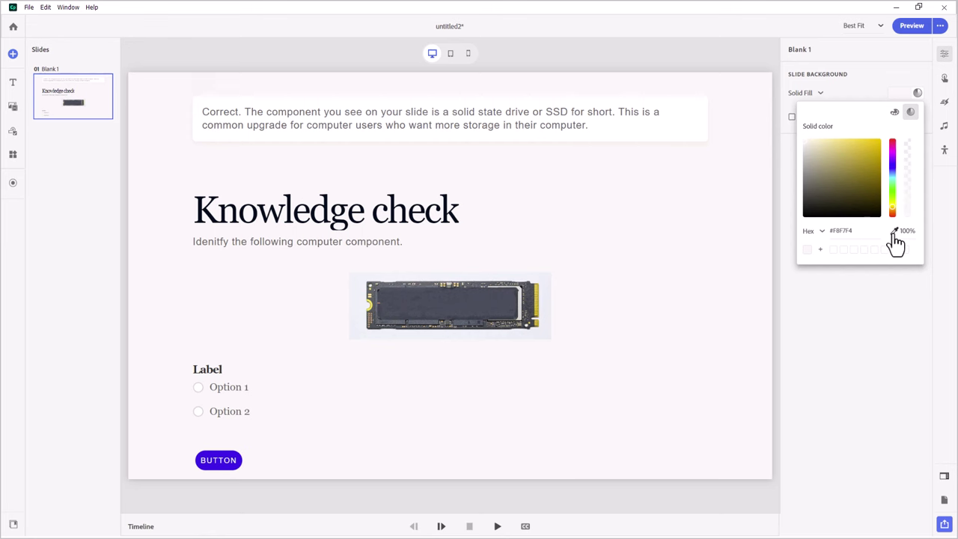
click(892, 232)
click(356, 278)
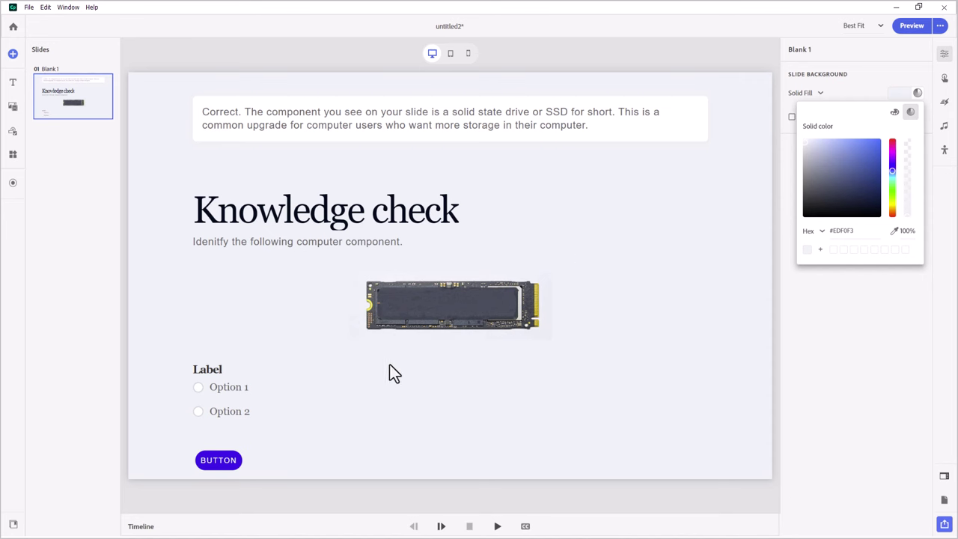
Remove the label from the radio button block and set the number of radio buttons to 4.
click(165, 366)
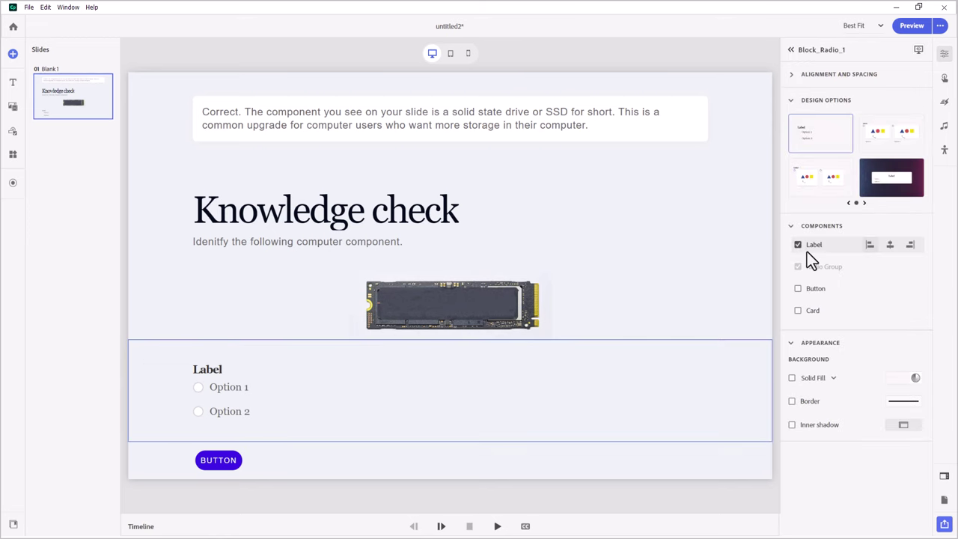
click(797, 244)
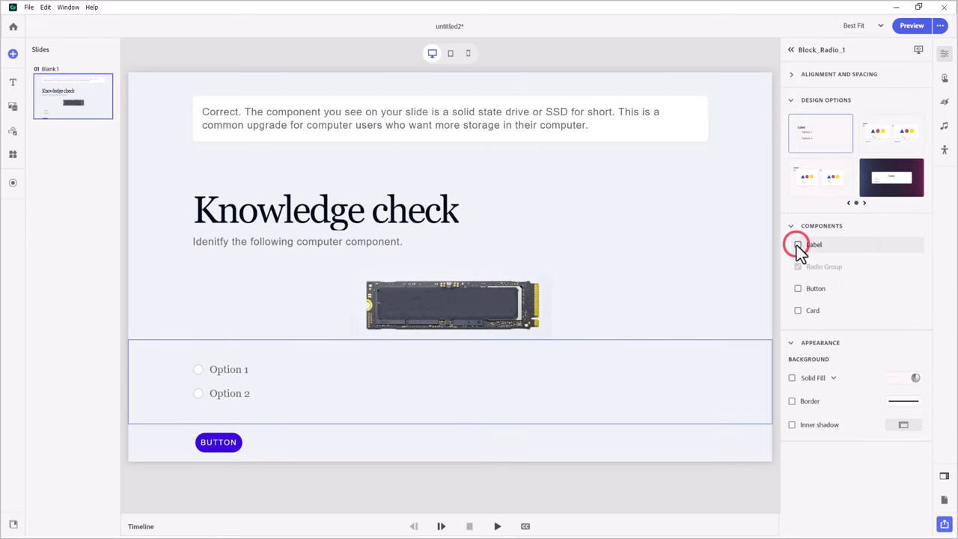
click(227, 373)
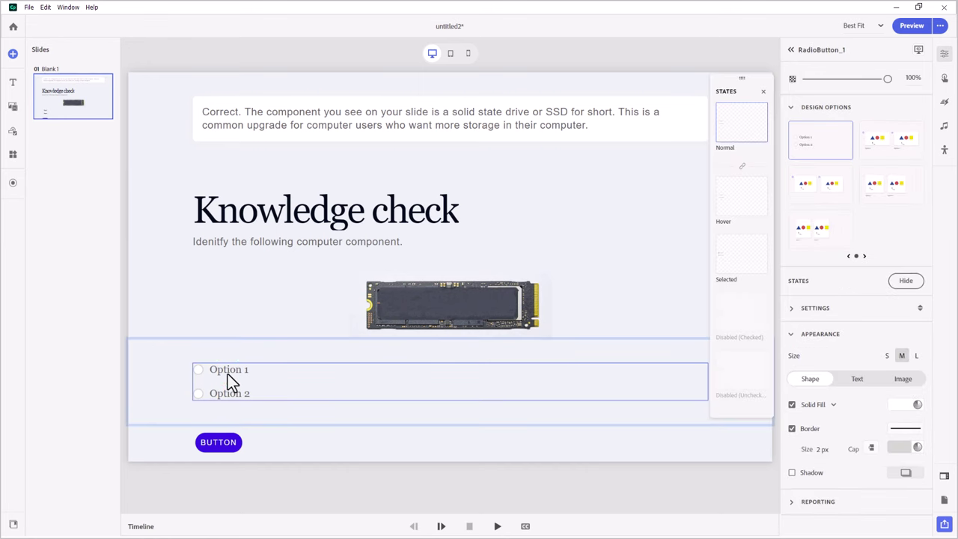
click(790, 309)
click(912, 349)
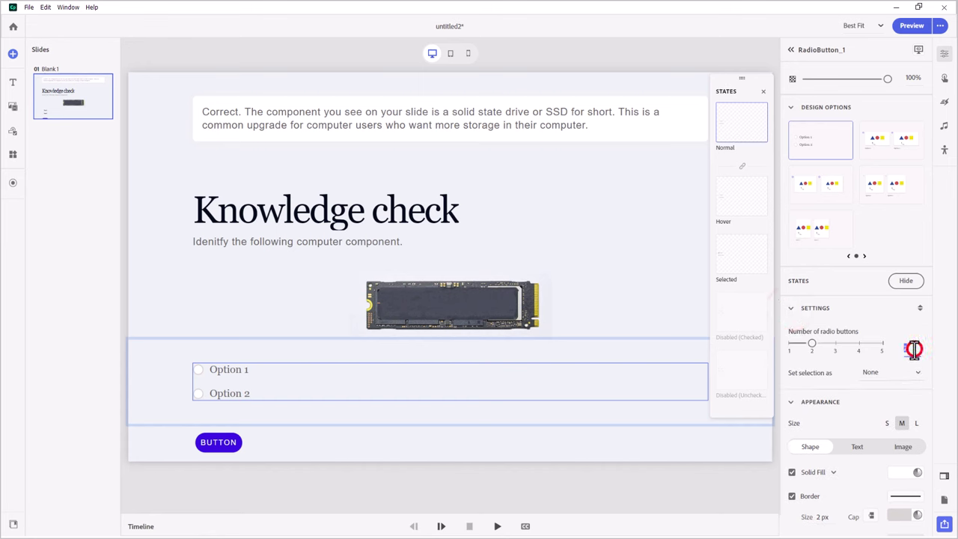
text(4)
key(Return)
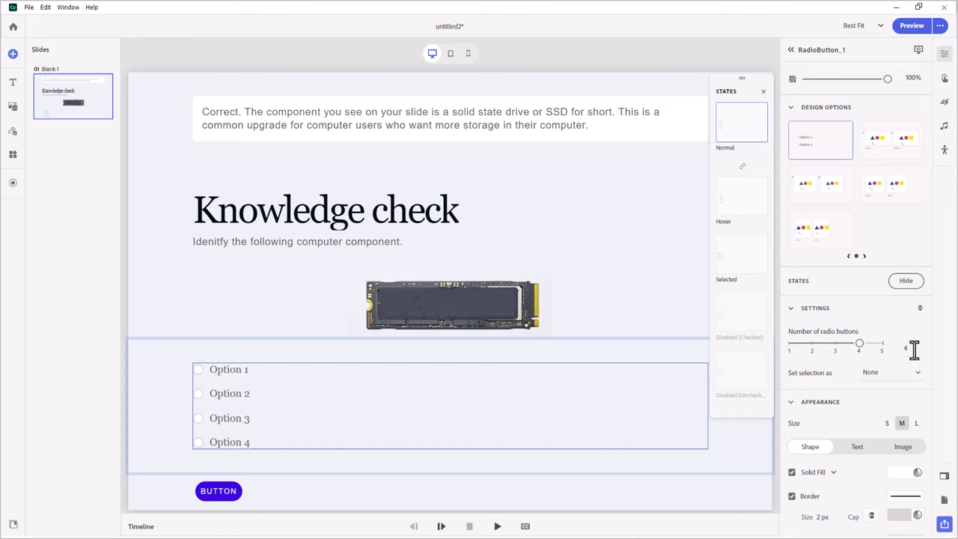
Change the text of the button below the radio options to "SUBMIT".
click(156, 489)
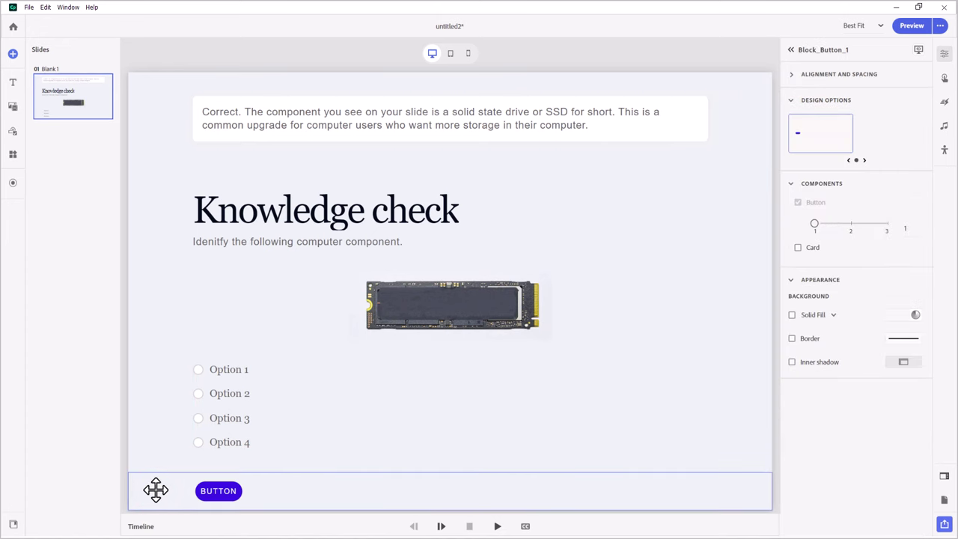
click(219, 494)
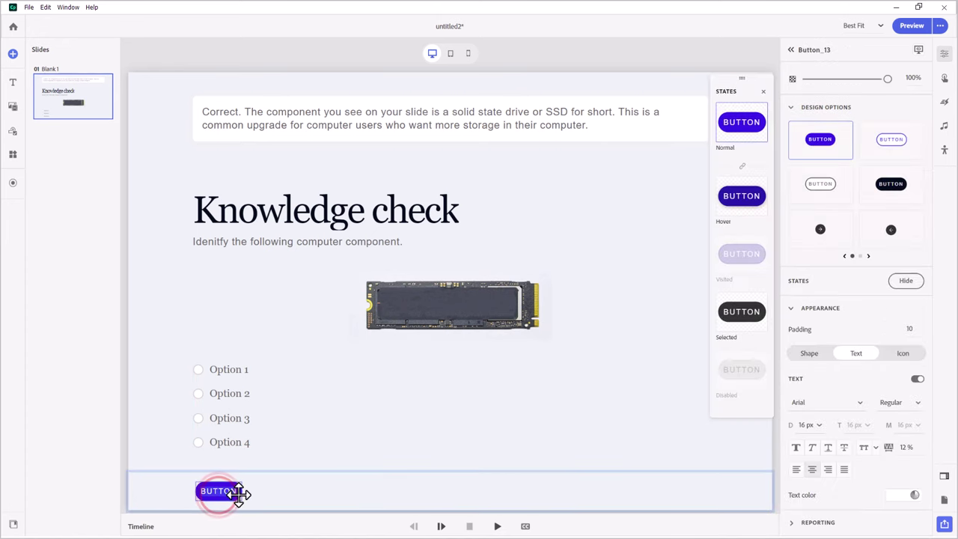
text(SUBMIT)
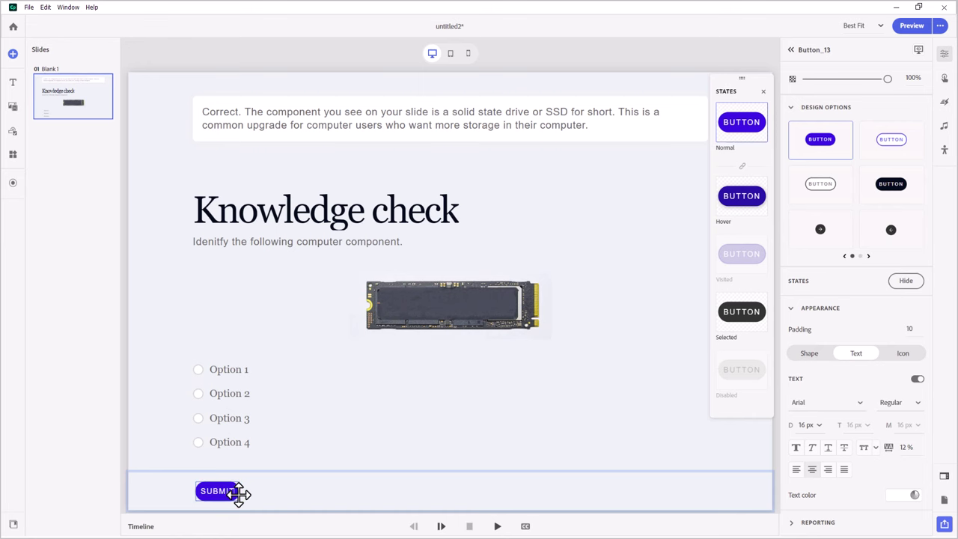
Increase the button block to 2 buttons and distribute them uniformly across the block.
click(328, 494)
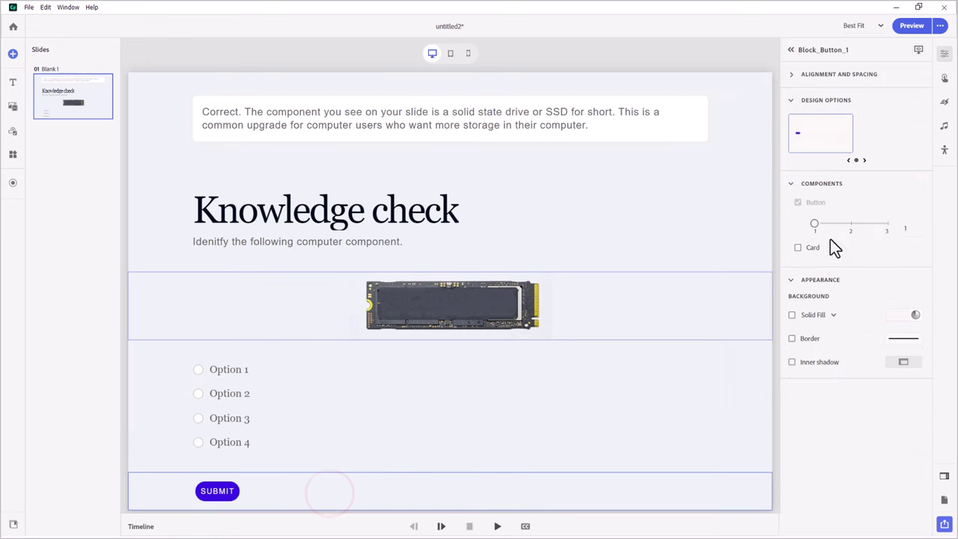
click(850, 224)
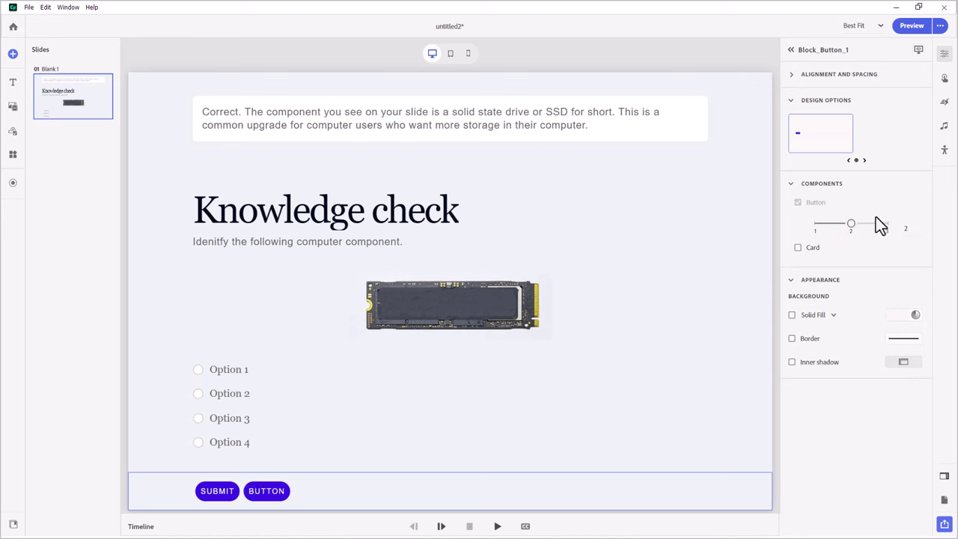
mouse_move(893, 209)
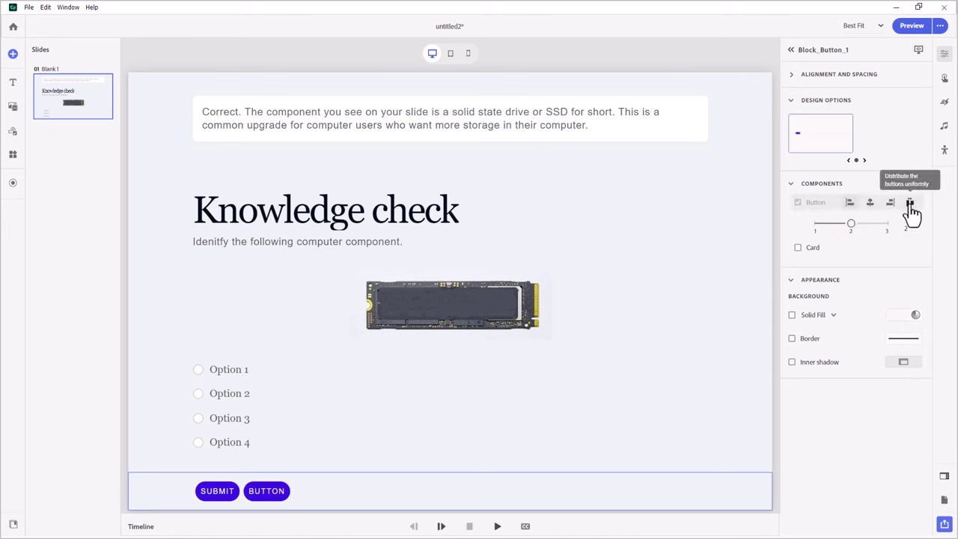
click(910, 206)
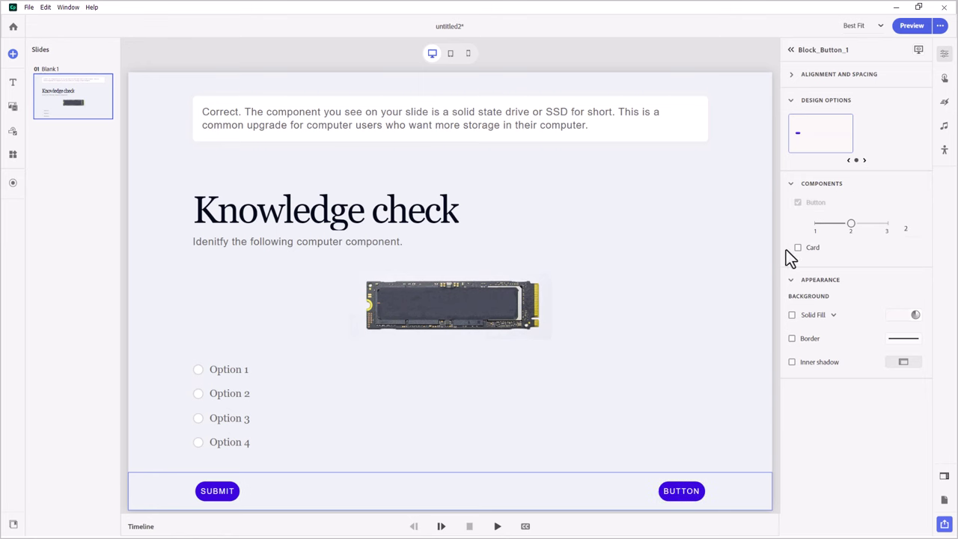
Change the text of the second button in the button block to "NEXT".
click(685, 497)
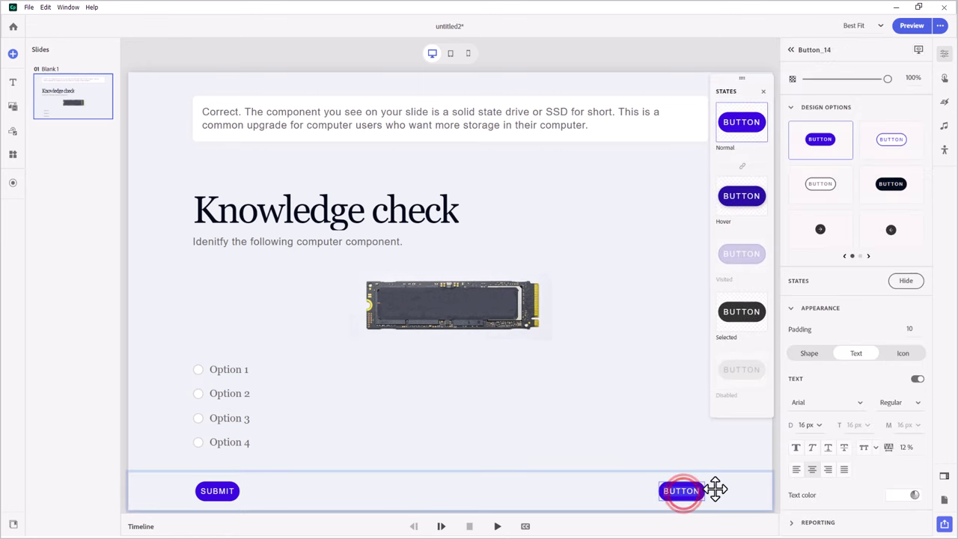
text(NEXT)
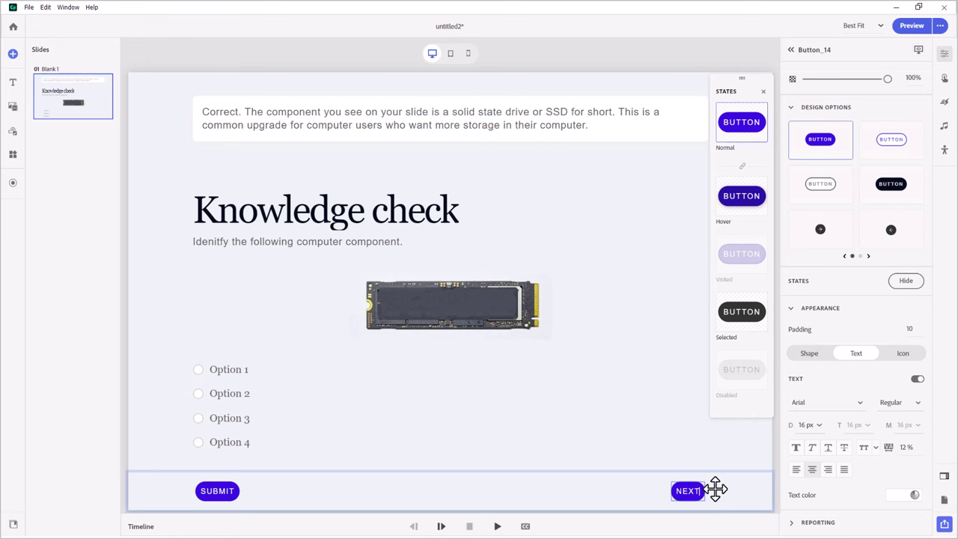
click(626, 484)
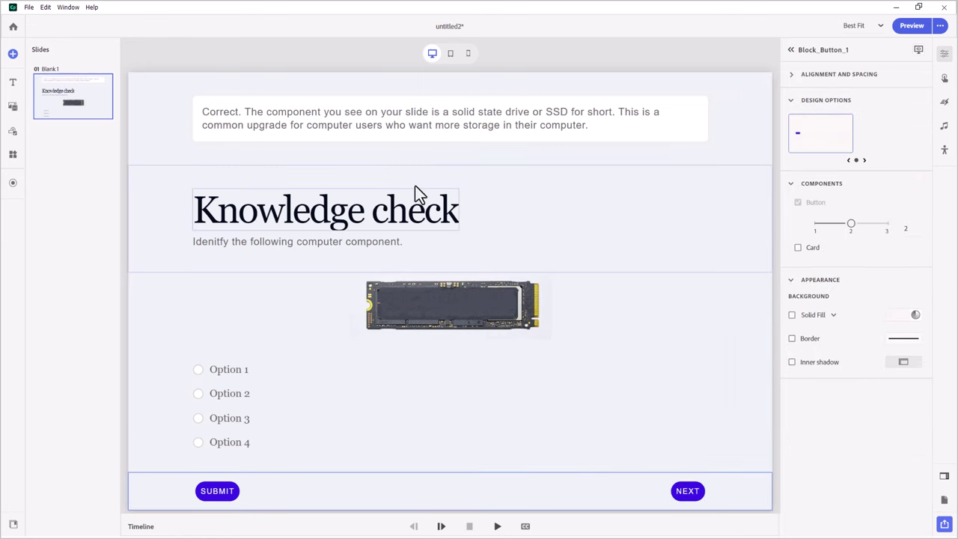
Reduce the heights of the feedback, title and radio button blocks to tighten the vertical spacing on the slide.
drag(419, 166, 417, 135)
drag(310, 244, 310, 215)
mouse_move(307, 281)
mouse_down()
mouse_move(308, 272)
mouse_move(306, 282)
mouse_up()
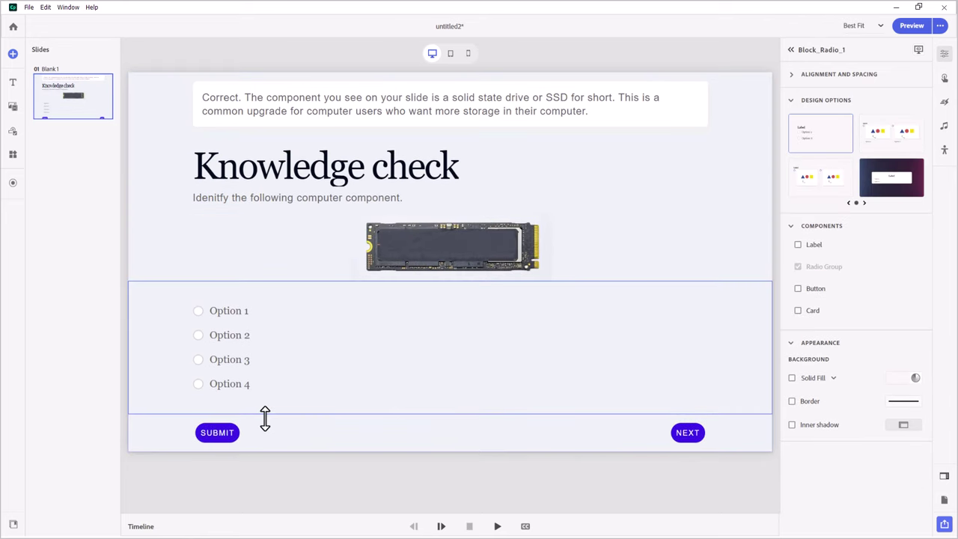
drag(265, 412, 267, 383)
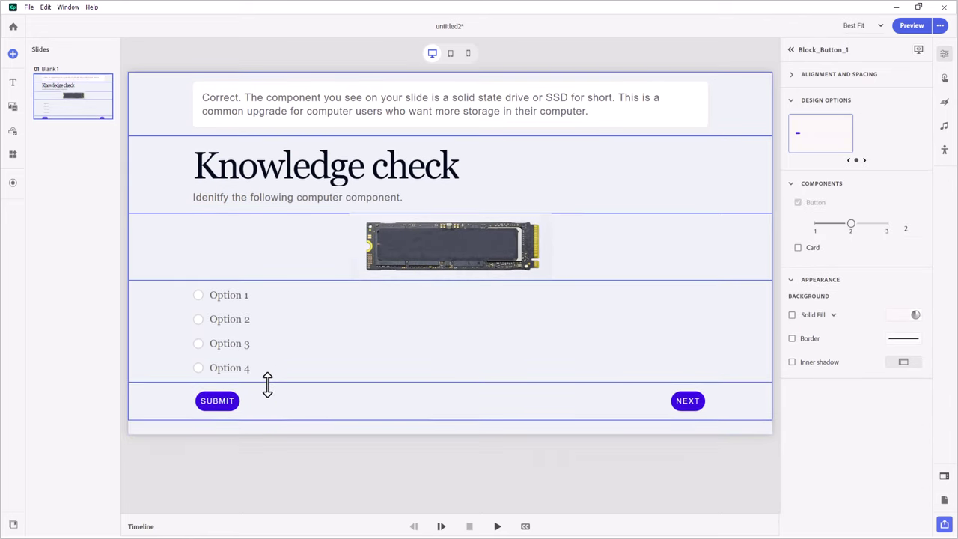
drag(398, 384, 397, 384)
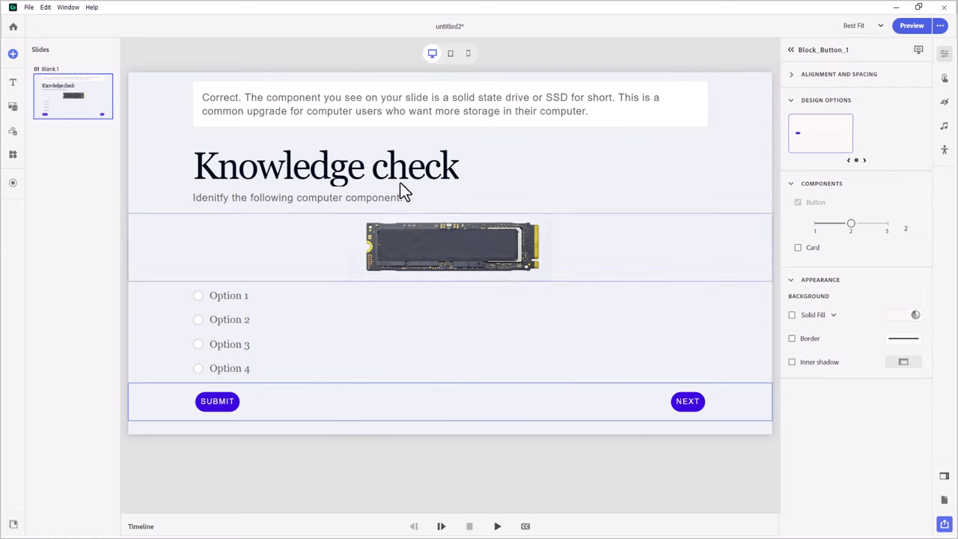
Check the slide's layout in the tablet and mobile views and return to the desktop view.
click(449, 54)
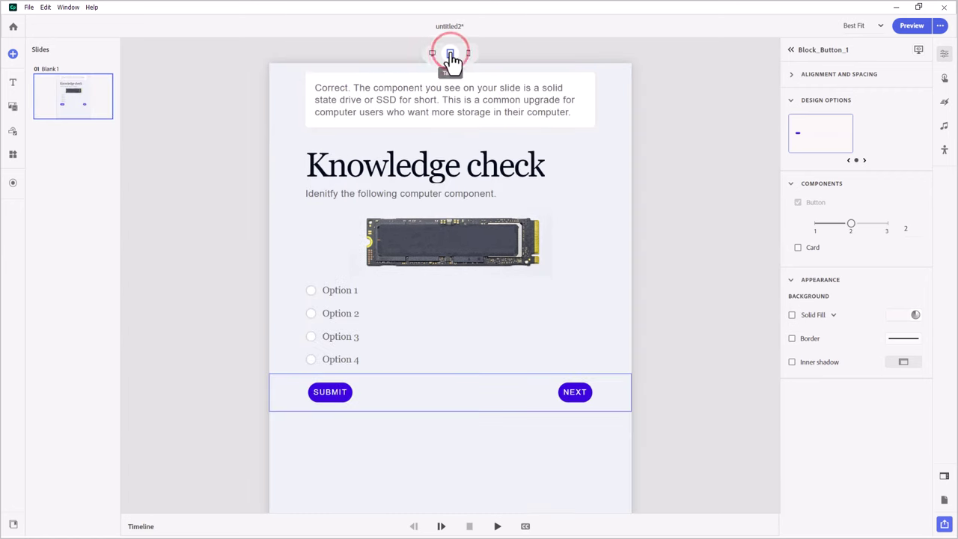
click(468, 54)
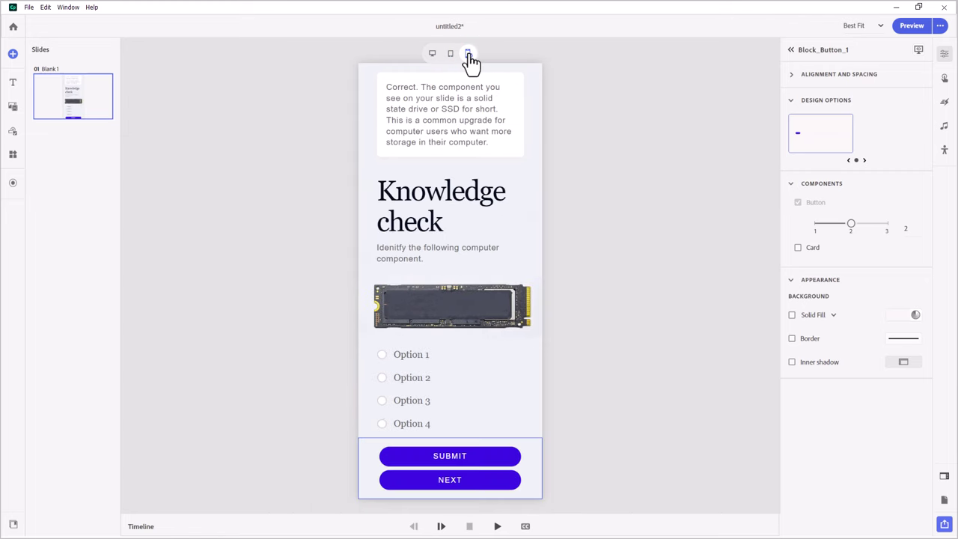
click(431, 54)
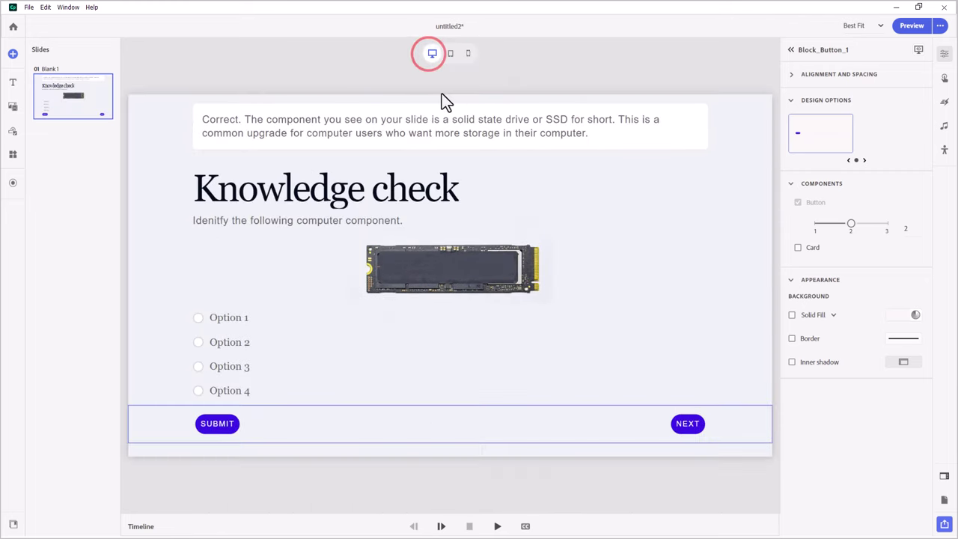
Set the "Knowledge check" heading's font size to 36 px for the desktop, tablet and mobile layouts.
click(391, 190)
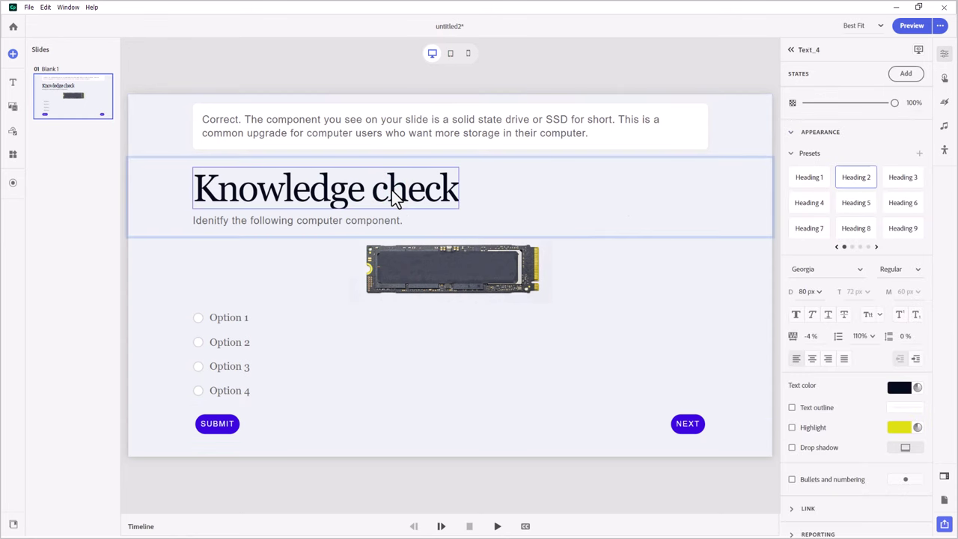
click(808, 291)
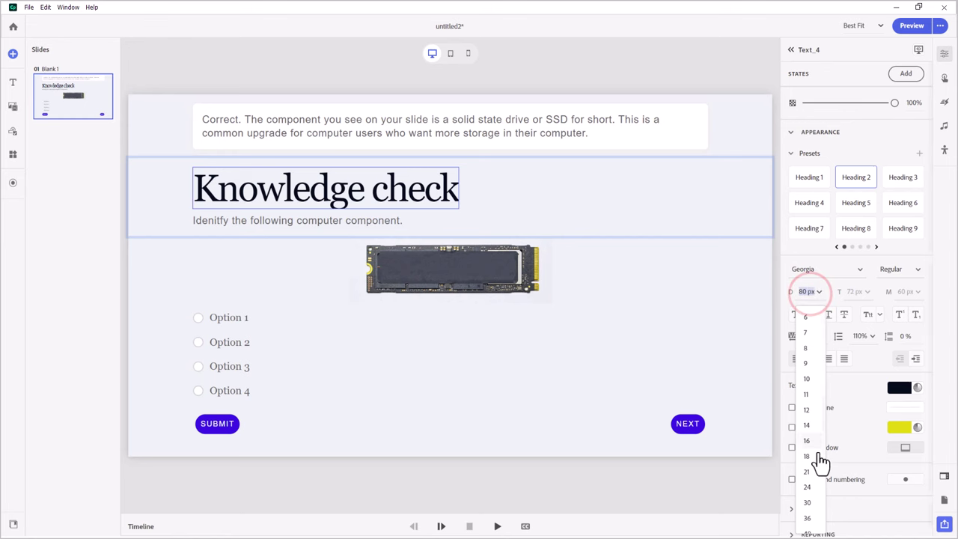
click(808, 519)
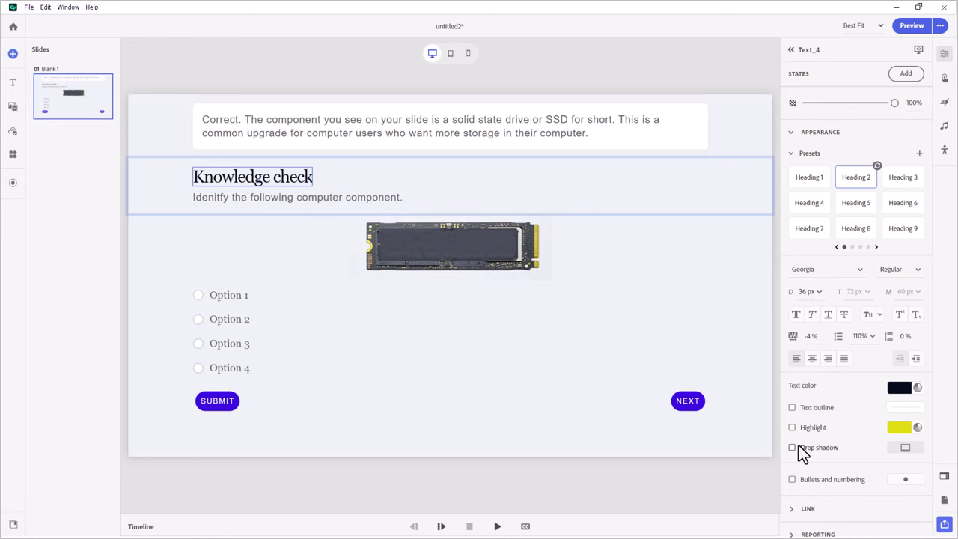
click(450, 53)
click(864, 291)
click(705, 207)
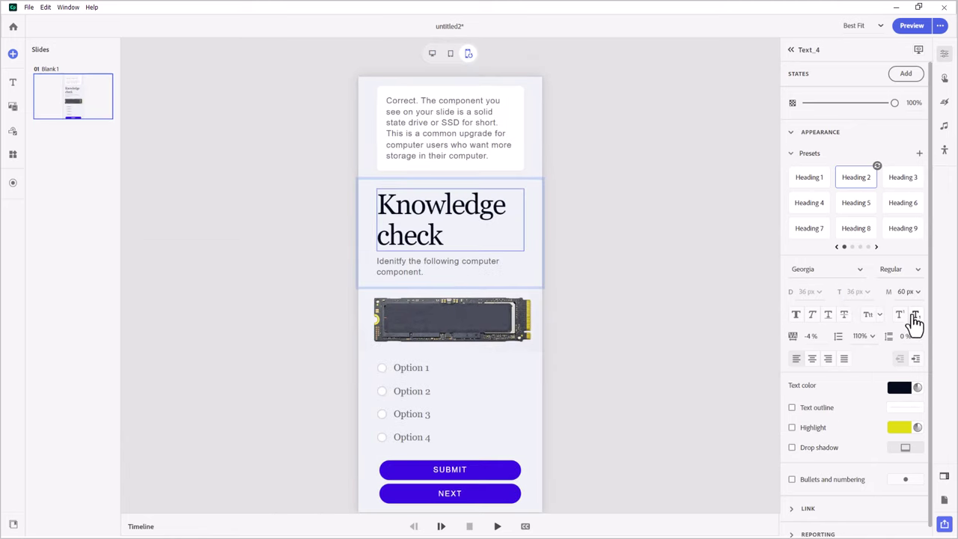
click(906, 292)
click(907, 459)
click(431, 53)
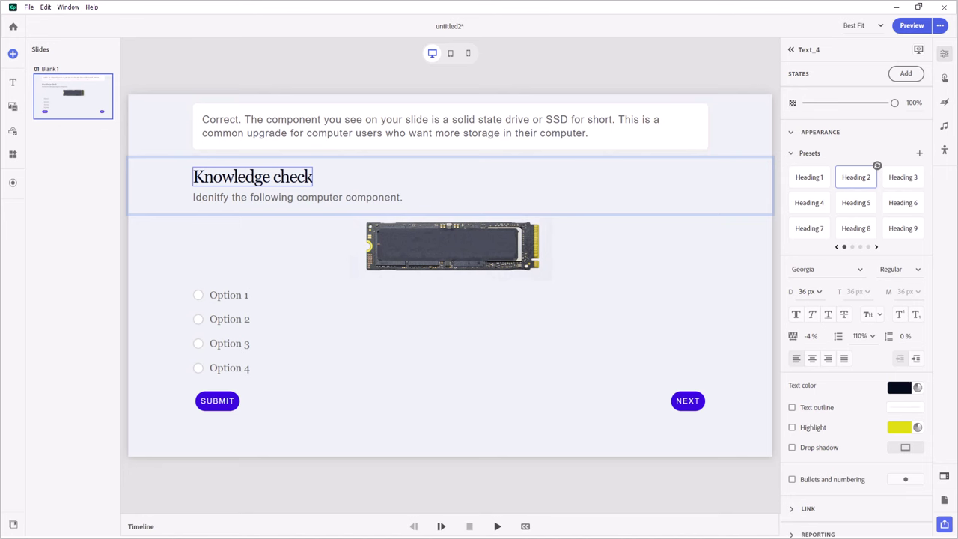
Label the four radio options "Hard drisk drive", "RAM module", "CPU upgrade" and "Solid state drive".
click(231, 296)
double_click(228, 296)
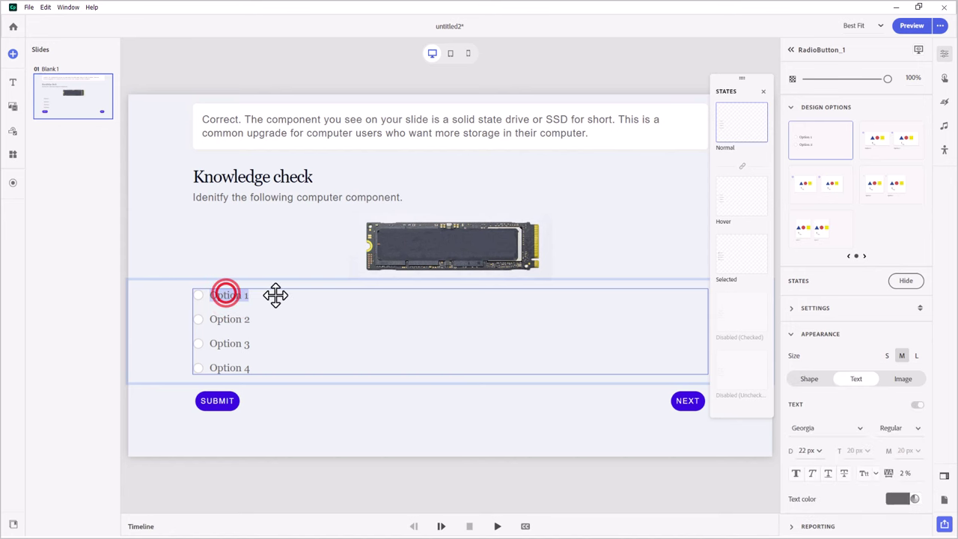
text(Hard drisk drive)
click(236, 319)
double_click(237, 319)
text(RAM module)
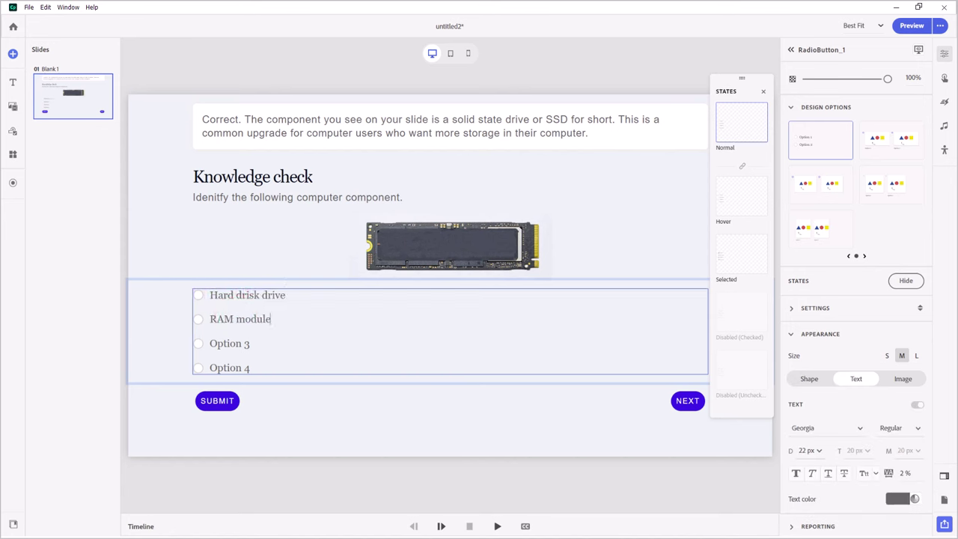
double_click(245, 344)
text(CPU upgrade)
double_click(236, 371)
text(Solid state drive)
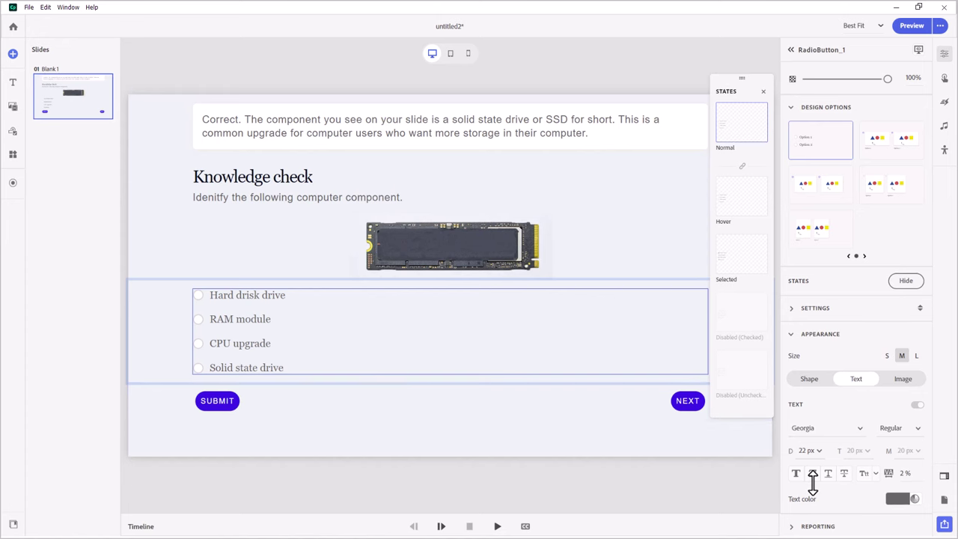
Change the font of the radio option text to Arial.
click(823, 431)
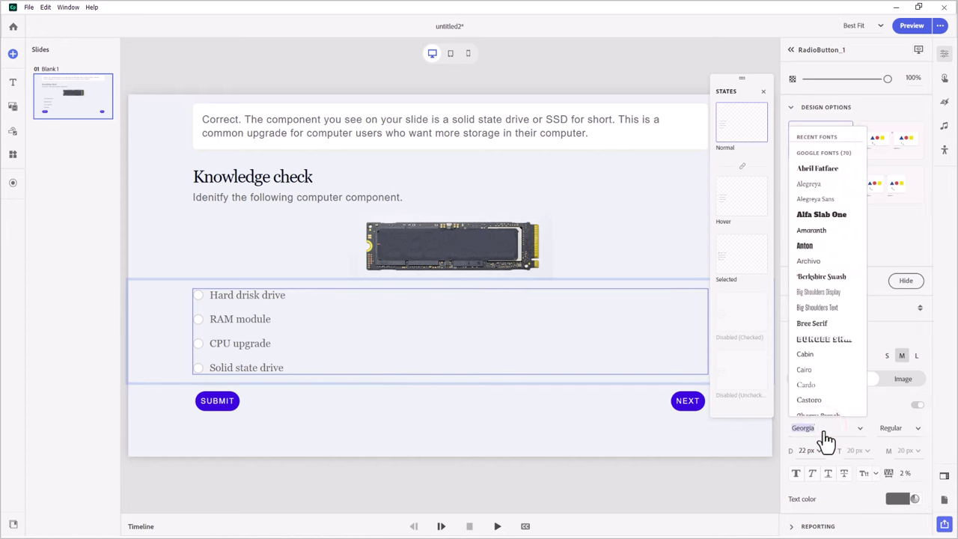
text(arial)
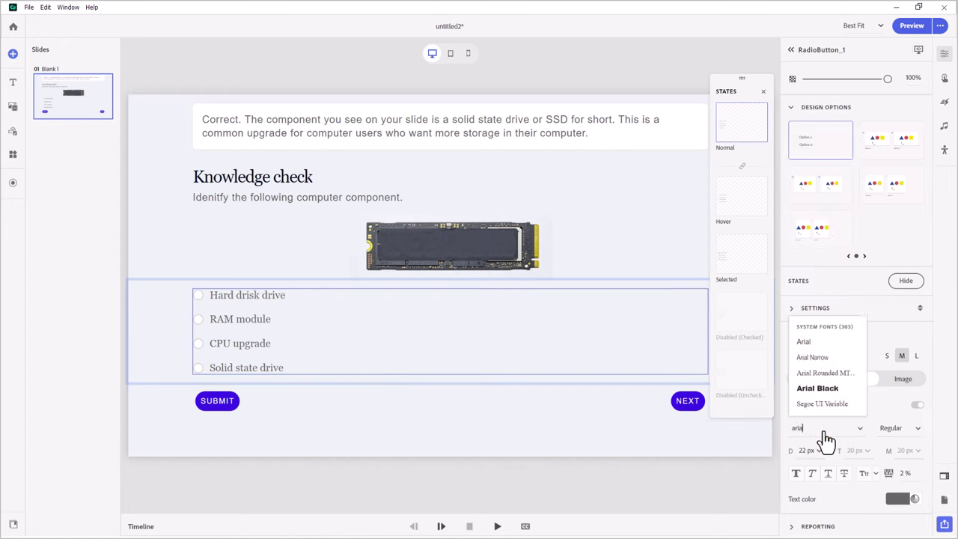
click(804, 357)
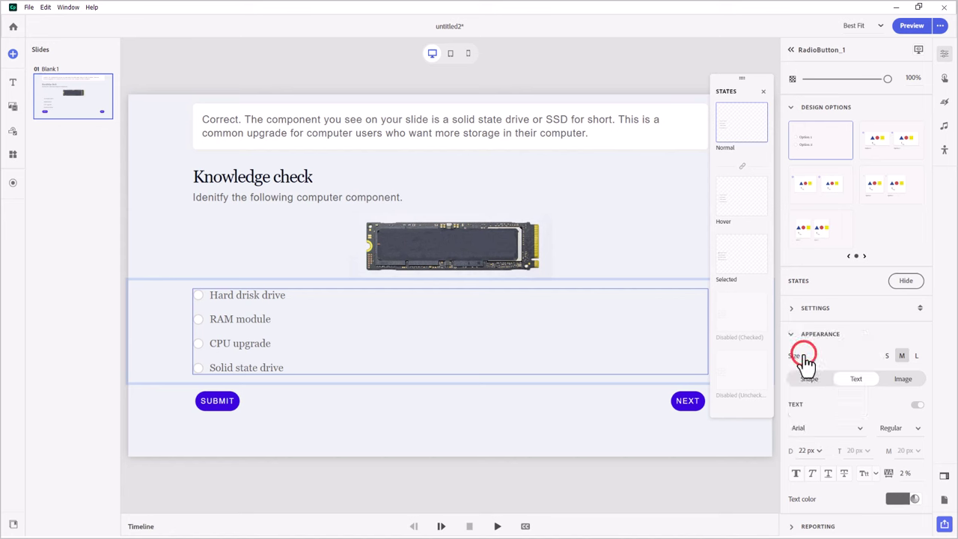
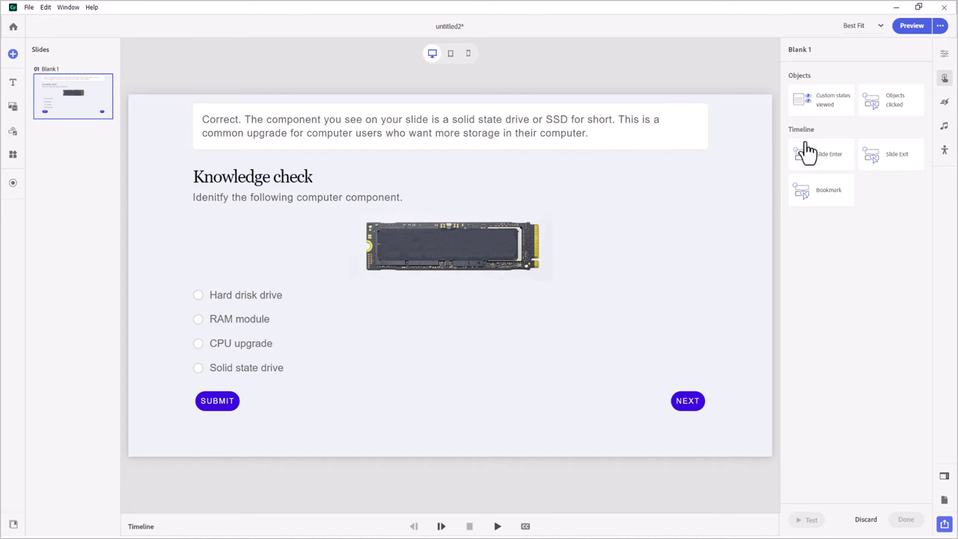
Create a Slide Enter interaction that hides the feedback section Paragraph_1 and the NEXT button.
click(827, 158)
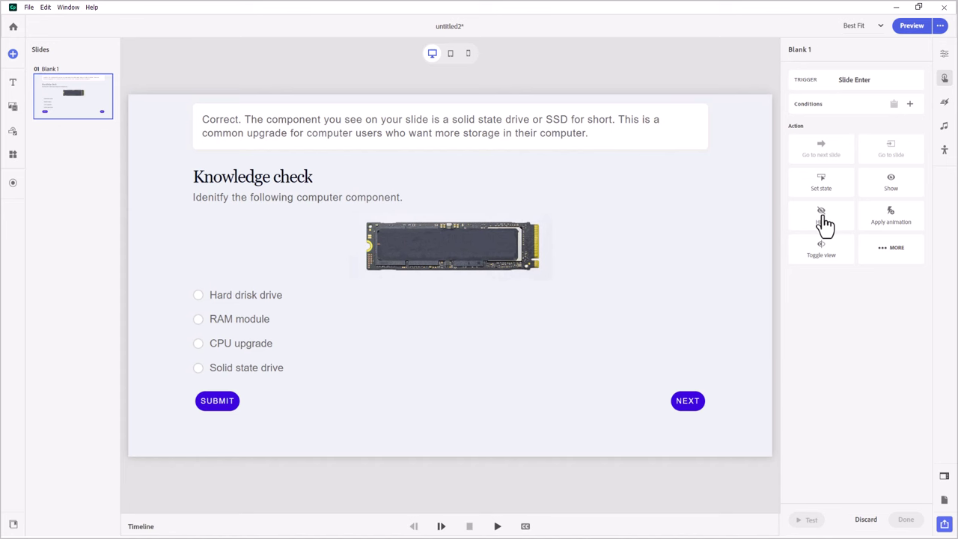
click(829, 218)
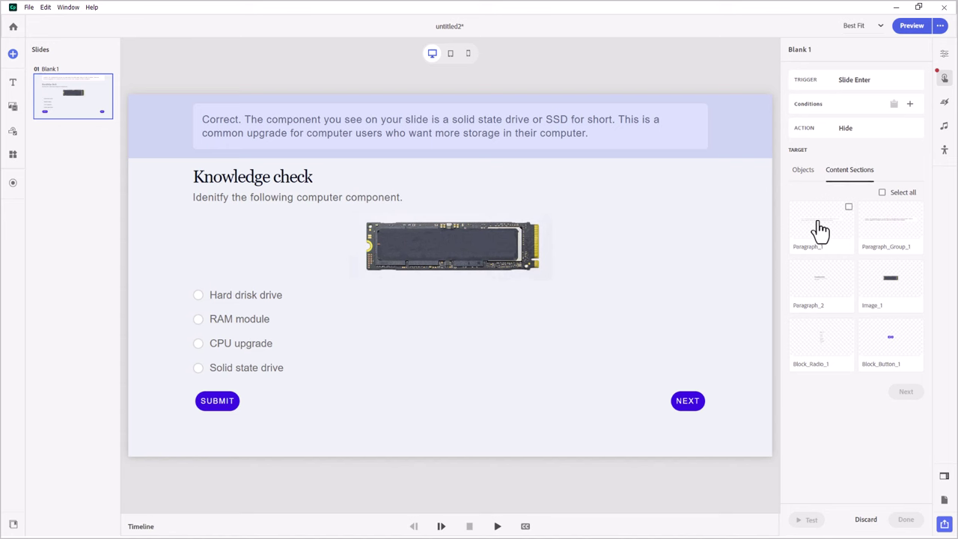
click(821, 229)
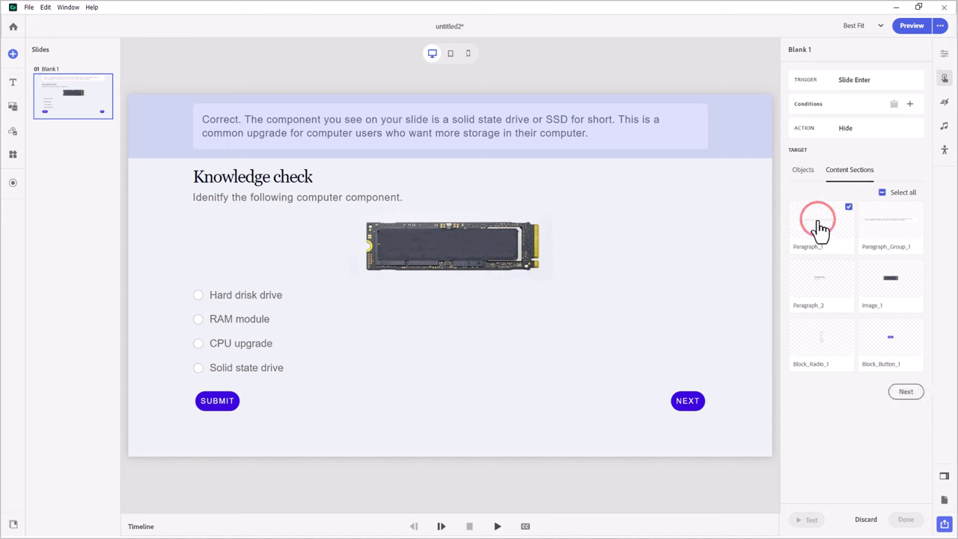
click(800, 169)
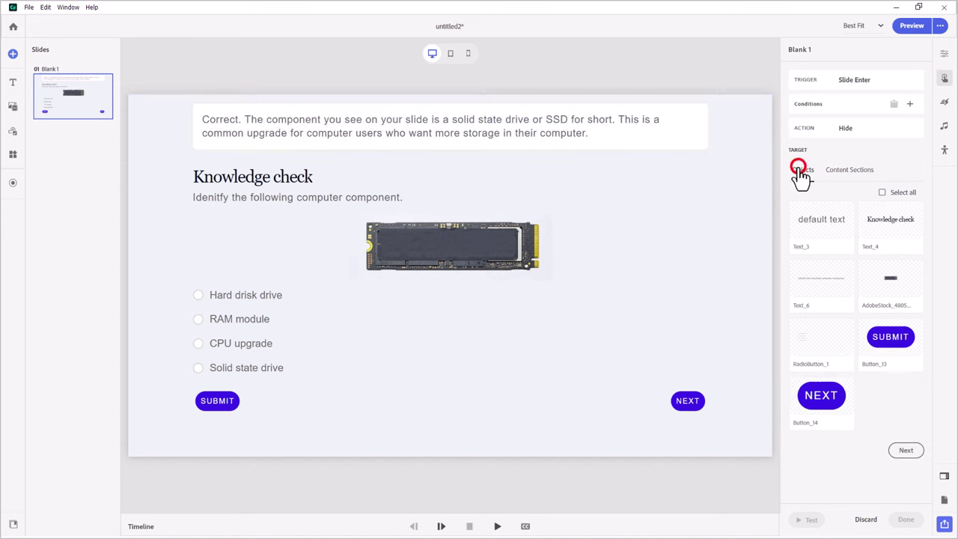
click(829, 400)
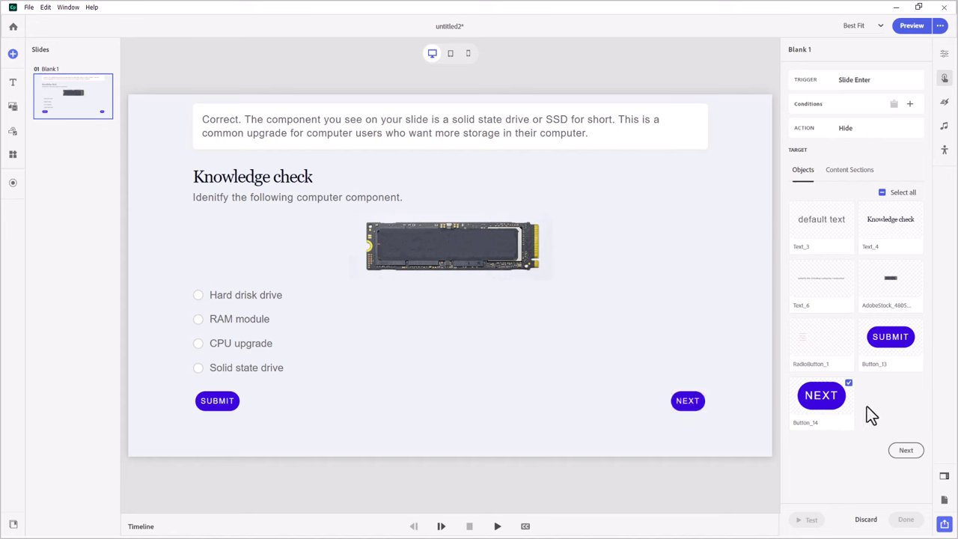
click(906, 450)
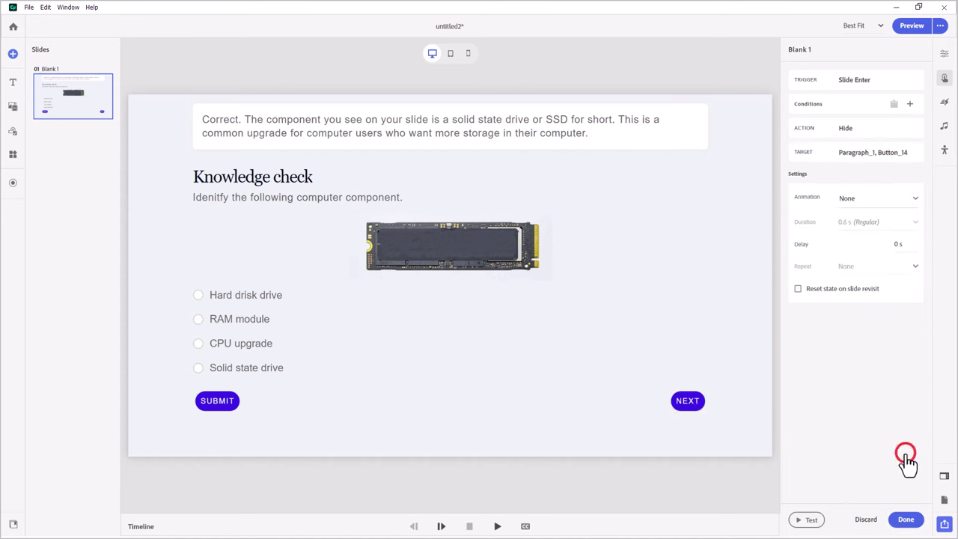
click(905, 518)
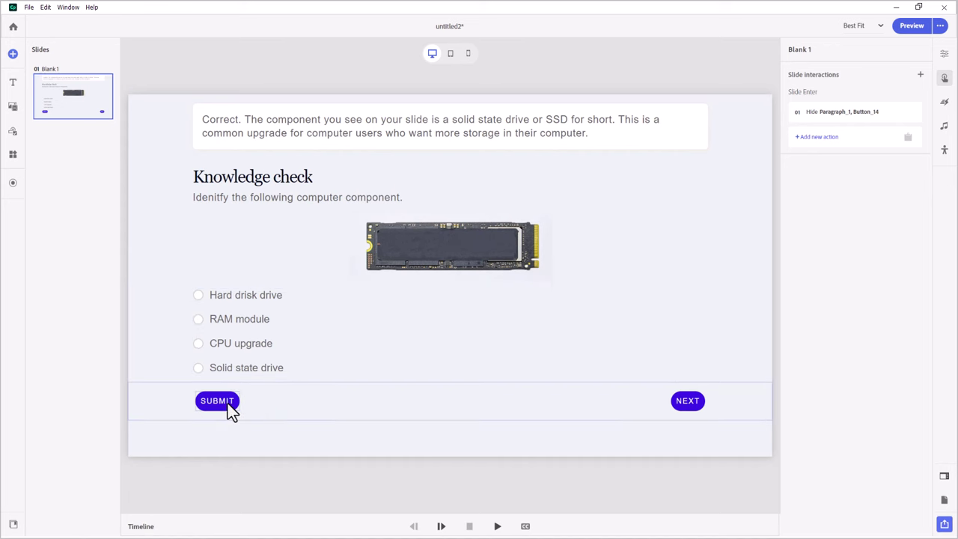
Add a second Slide Enter action that enables the radio button group and the SUBMIT button.
click(829, 140)
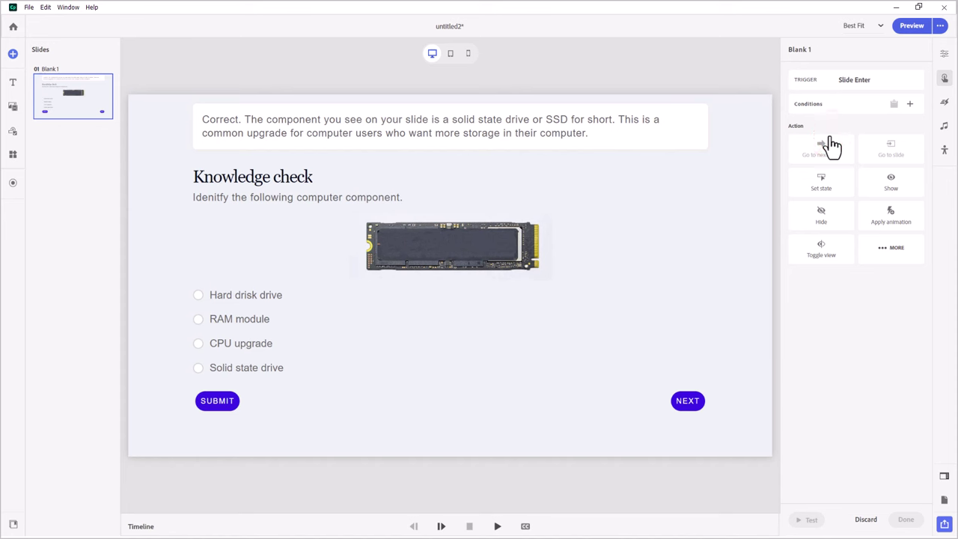
click(888, 249)
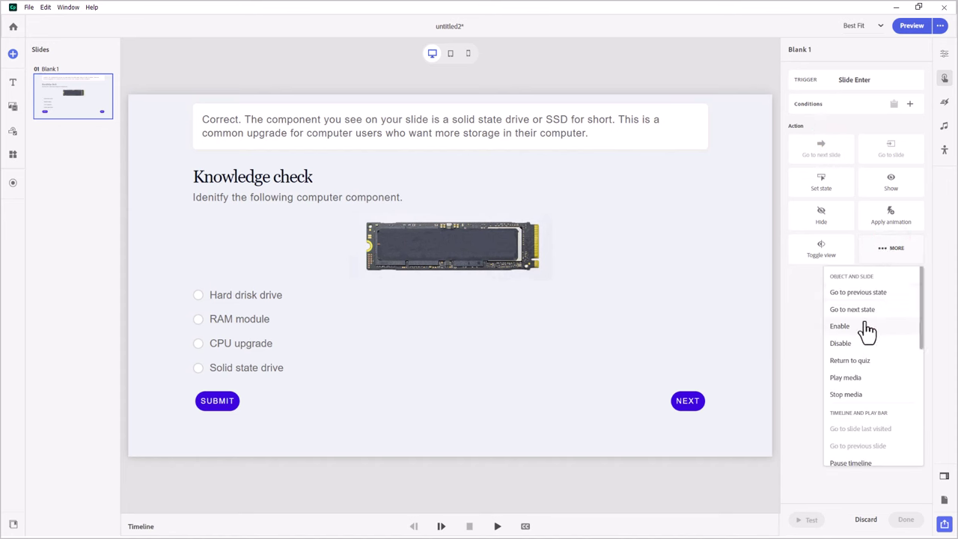
click(839, 327)
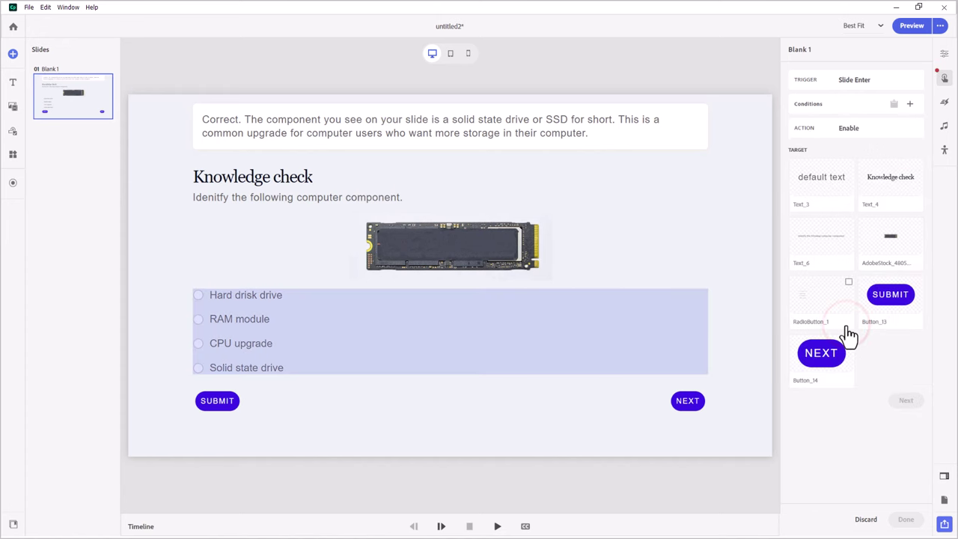
click(817, 301)
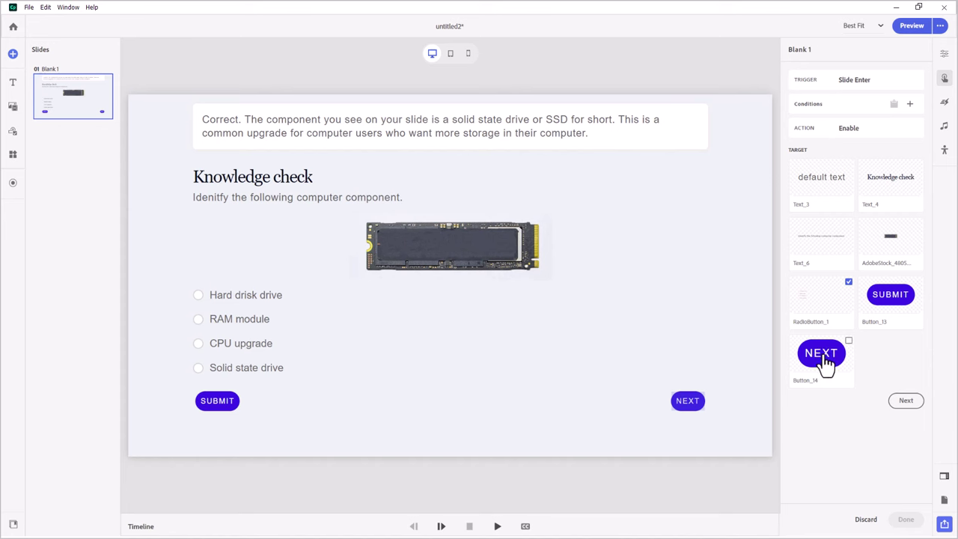
click(893, 305)
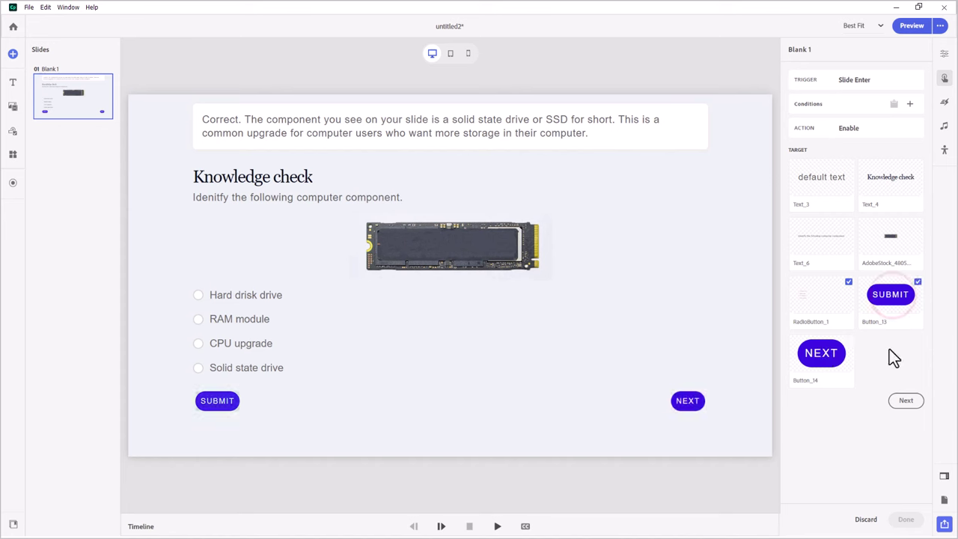
click(906, 401)
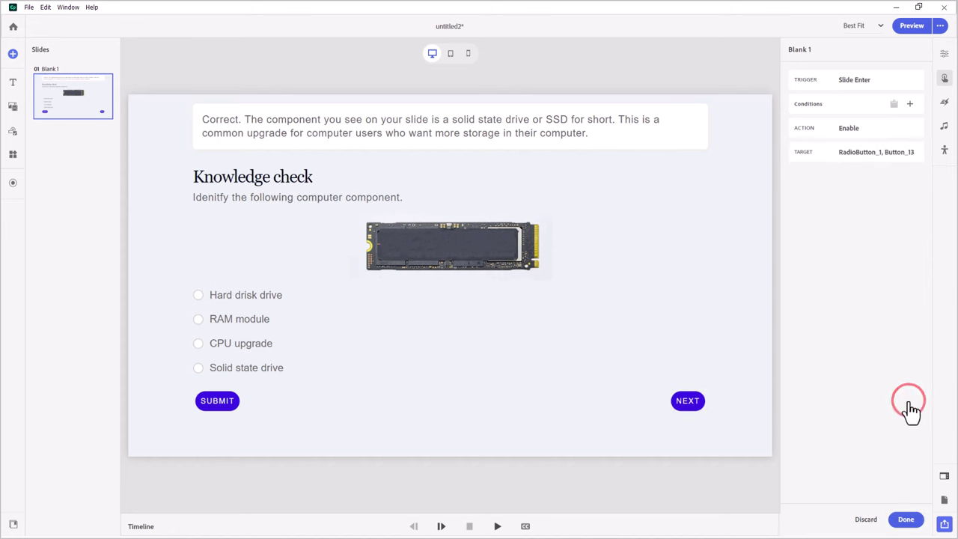
click(914, 522)
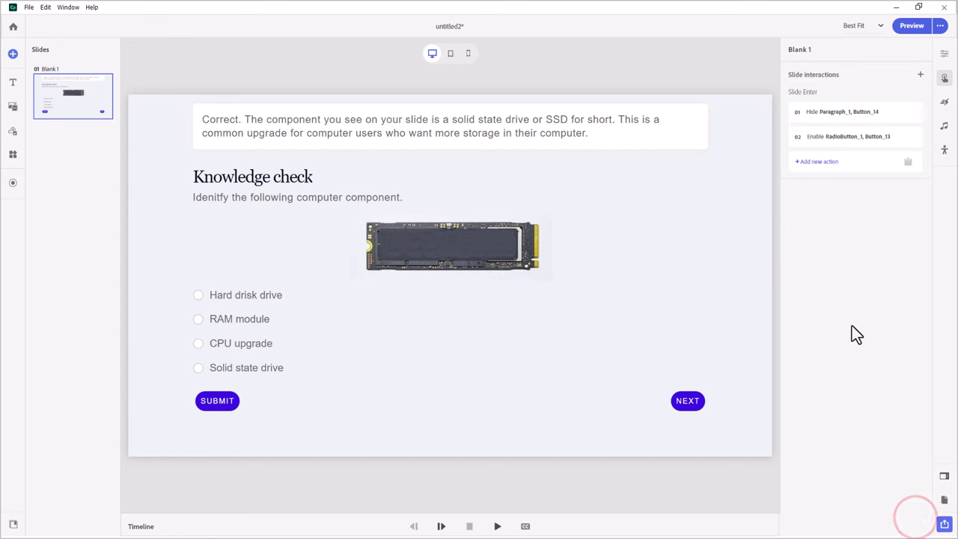
Join the Hide and Enable actions under Slide Enter so that they run together.
click(882, 112)
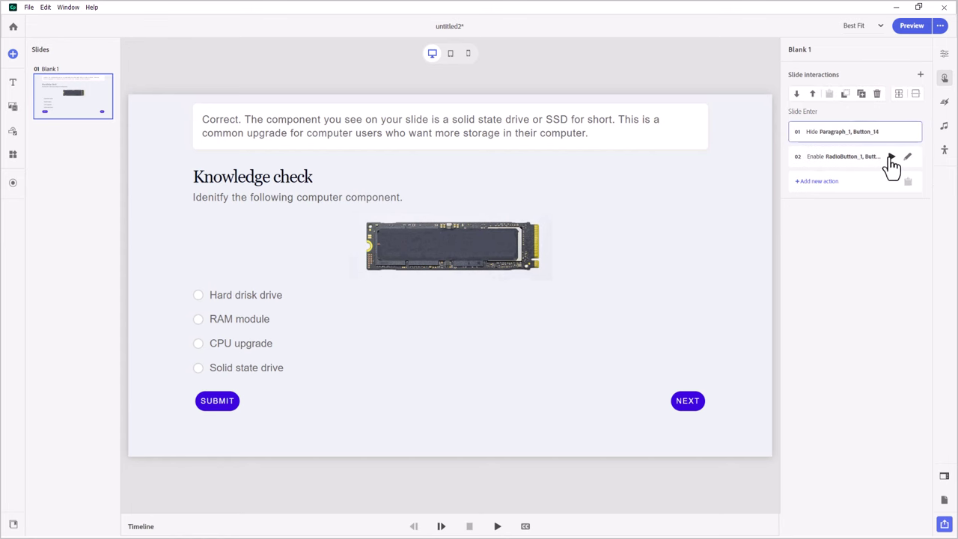
click(865, 165)
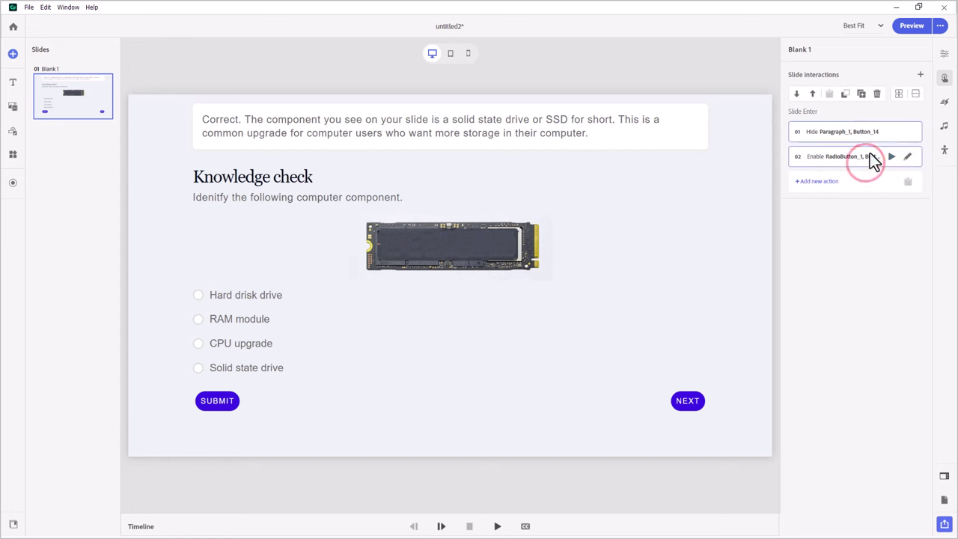
click(898, 94)
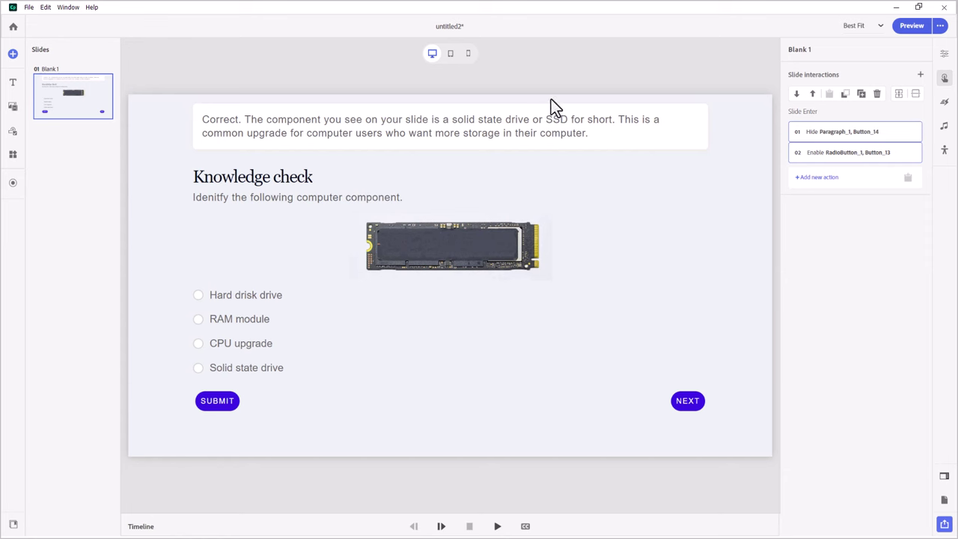
Correct the first radio option to "Hard disk drive" and the question's first word to "Identify".
click(246, 298)
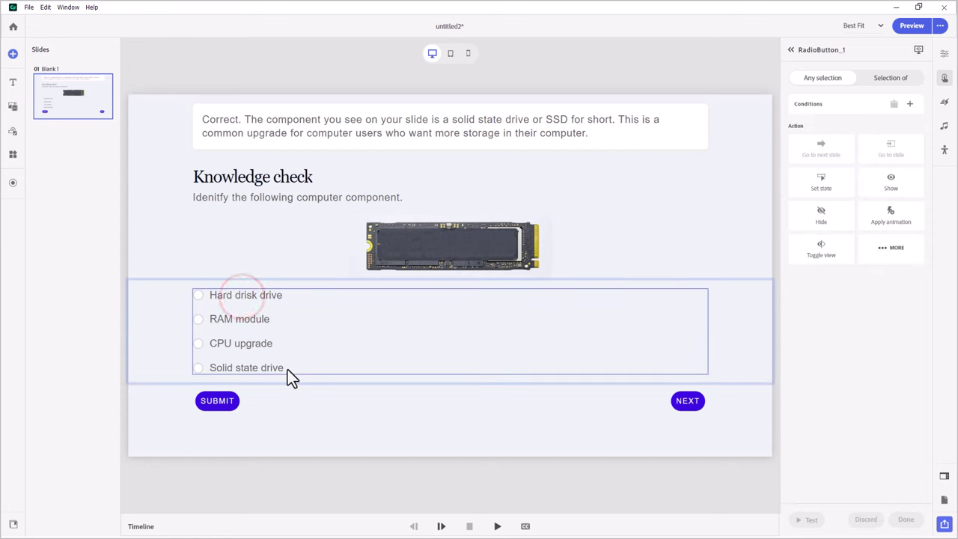
key(BackSpace)
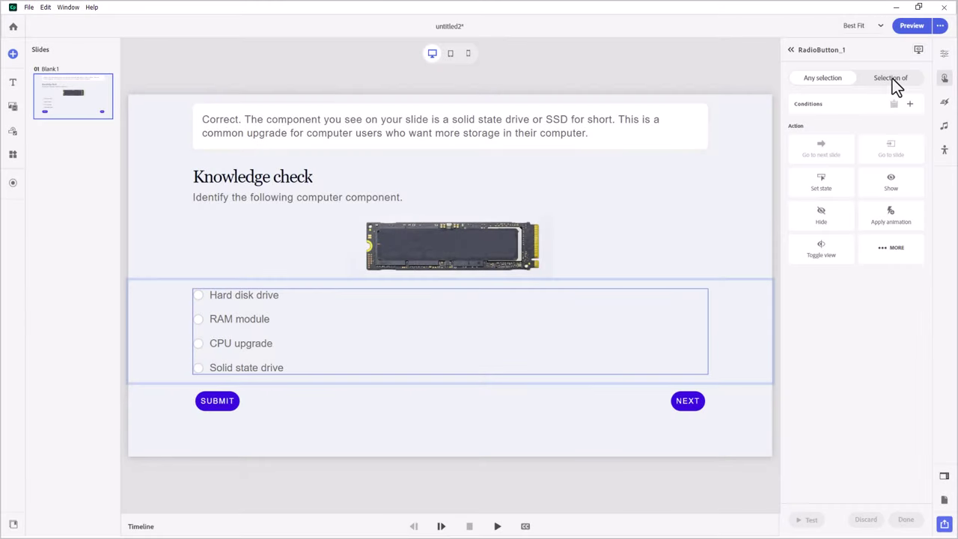
Create an interaction for selecting the "Hard disk drive" radio option that hides the content section Paragraph_1.
click(892, 78)
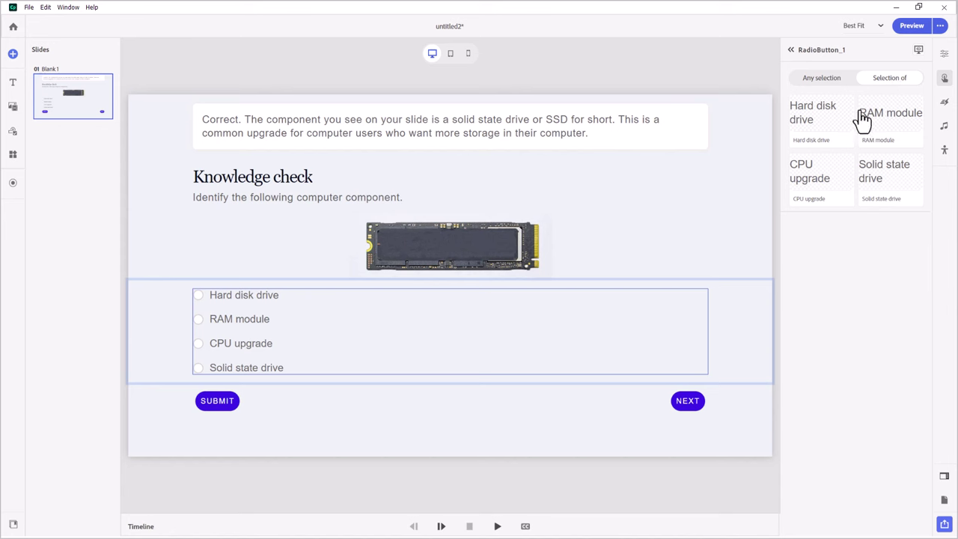
click(818, 125)
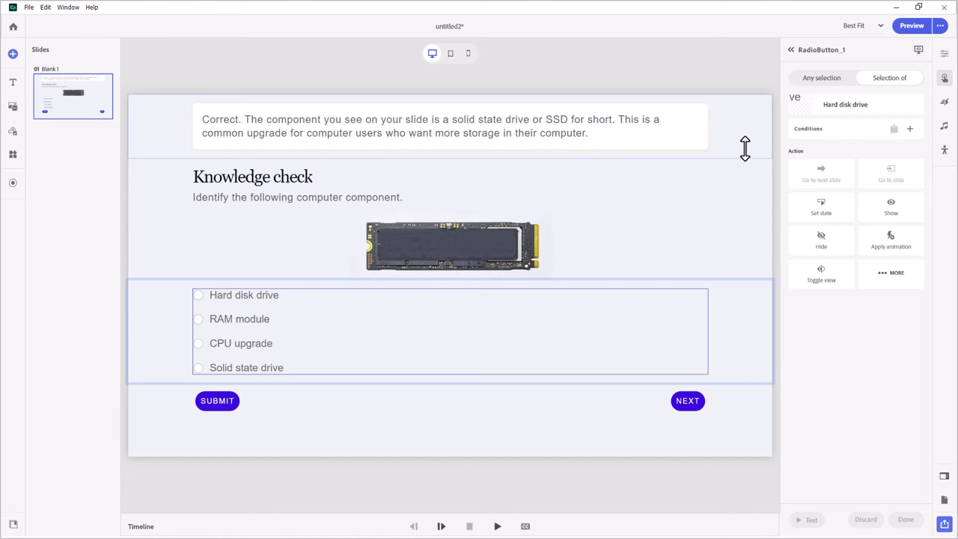
click(822, 240)
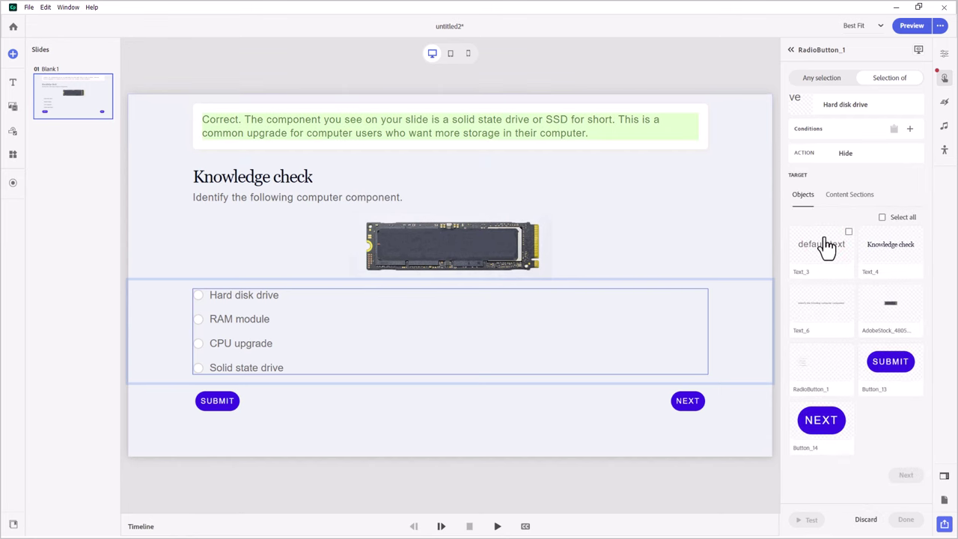
click(840, 195)
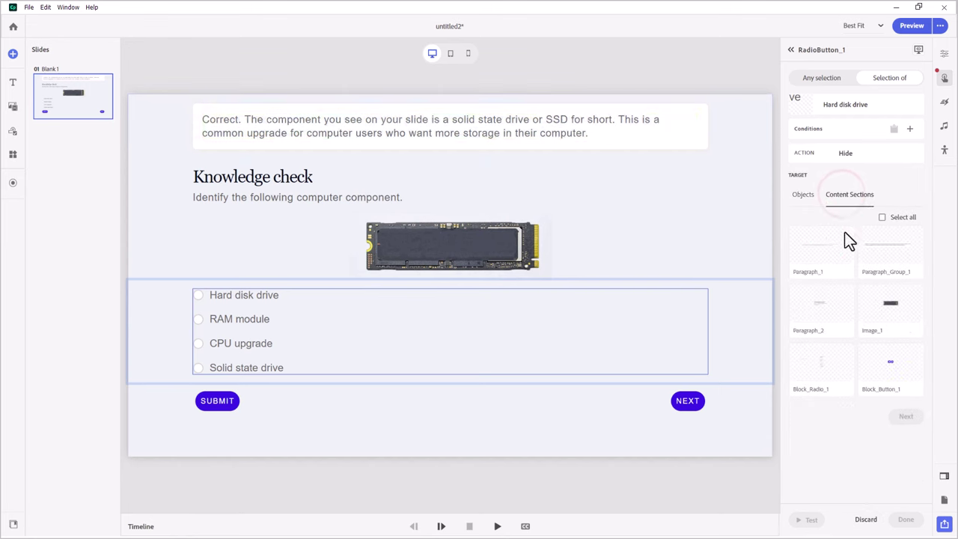
click(816, 261)
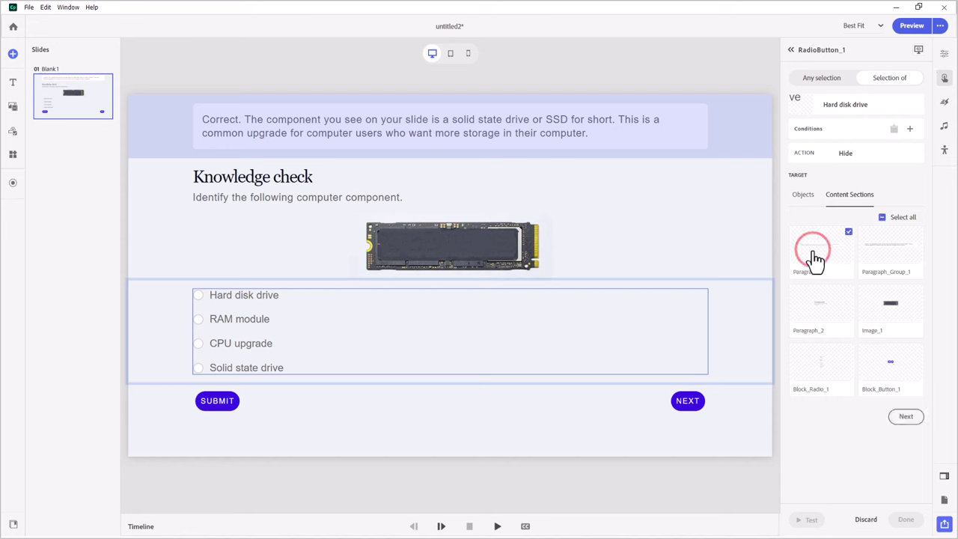
click(905, 417)
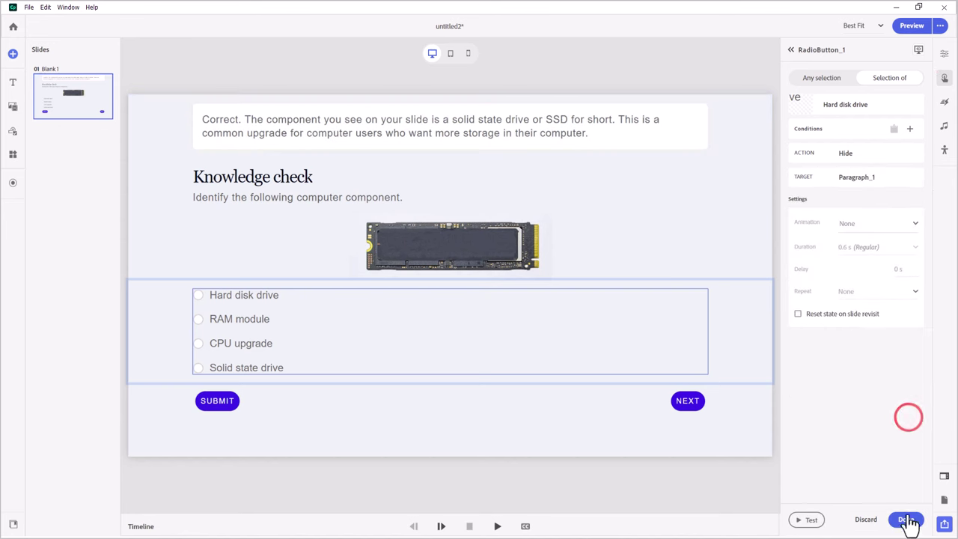
click(906, 519)
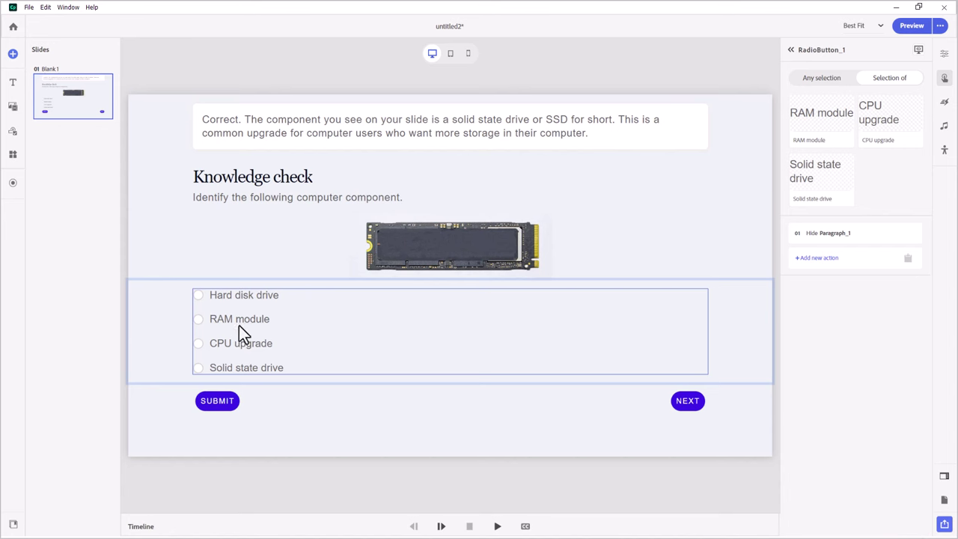
Start a second "Hard disk drive" action of type Assign variable and create a String user variable named radio_selection for it.
click(821, 262)
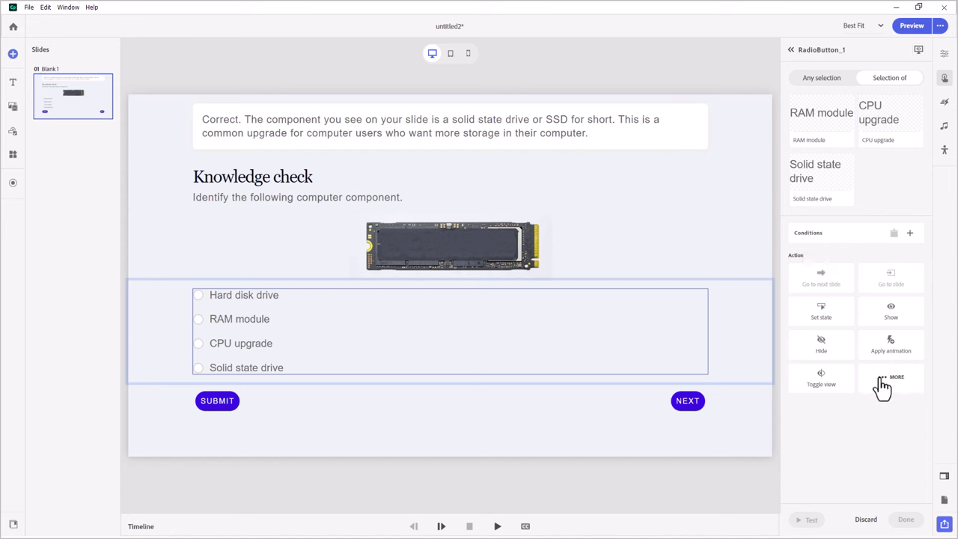
click(883, 383)
scroll(869, 299, down, 5)
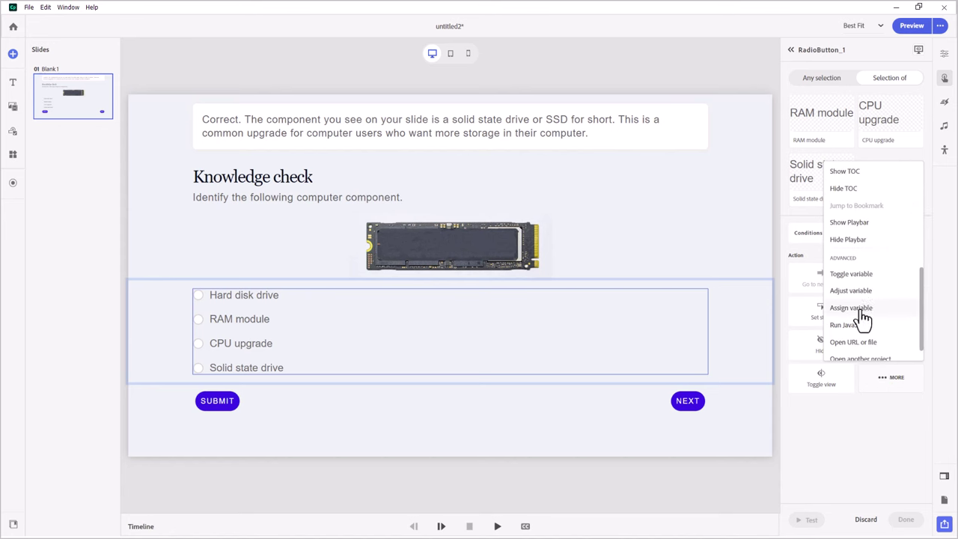
click(864, 312)
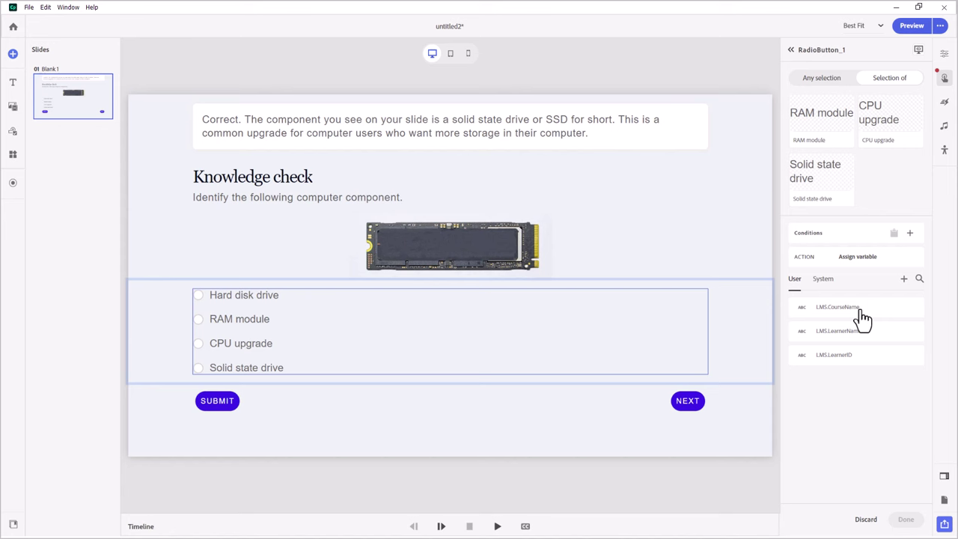
click(904, 282)
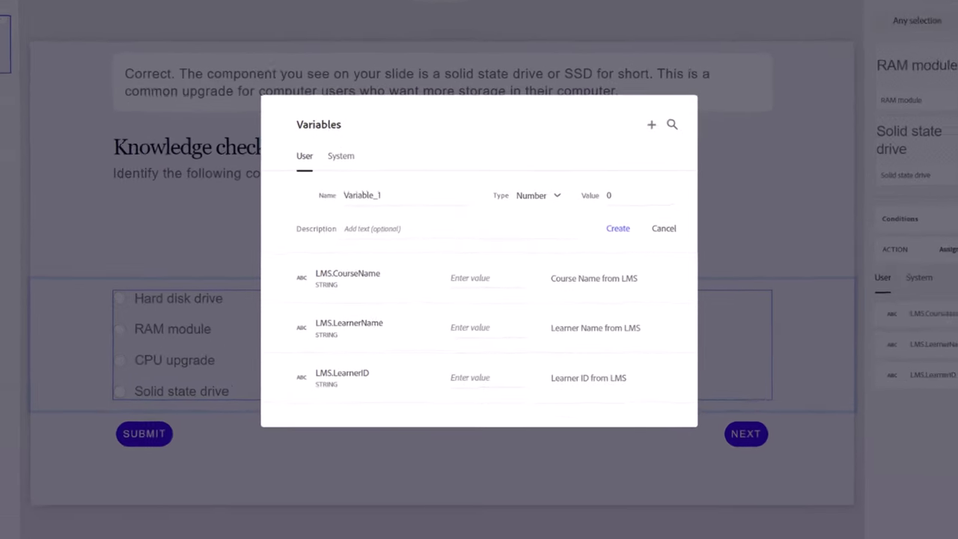
click(400, 214)
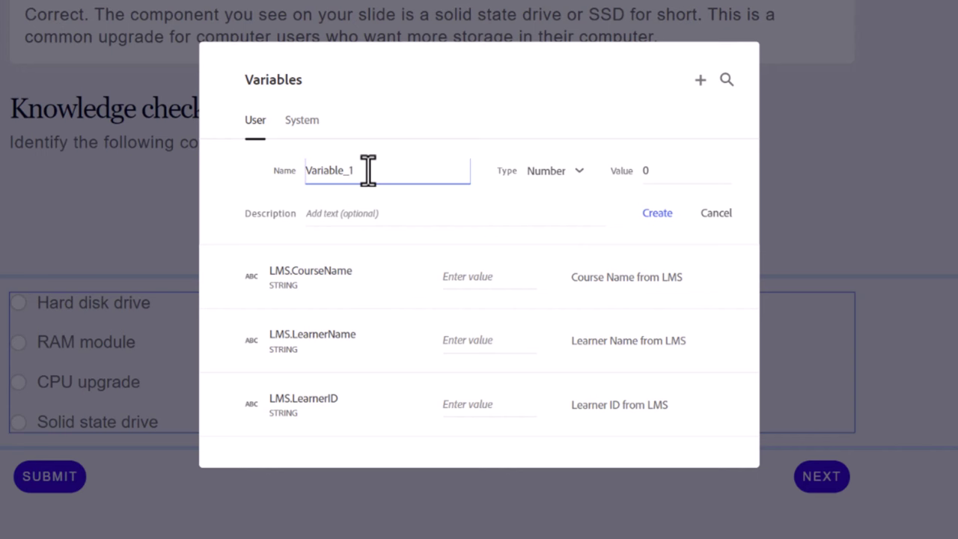
double_click(367, 170)
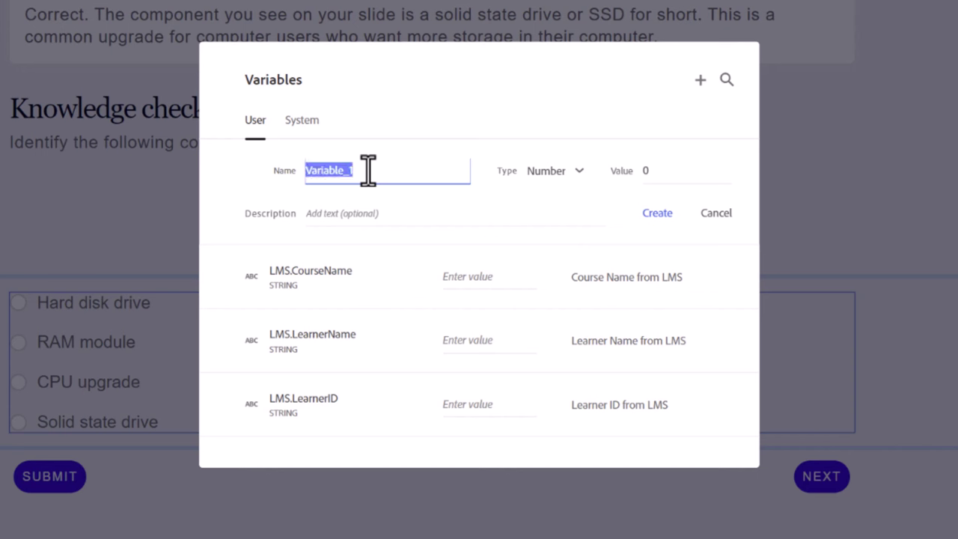
text(radio)
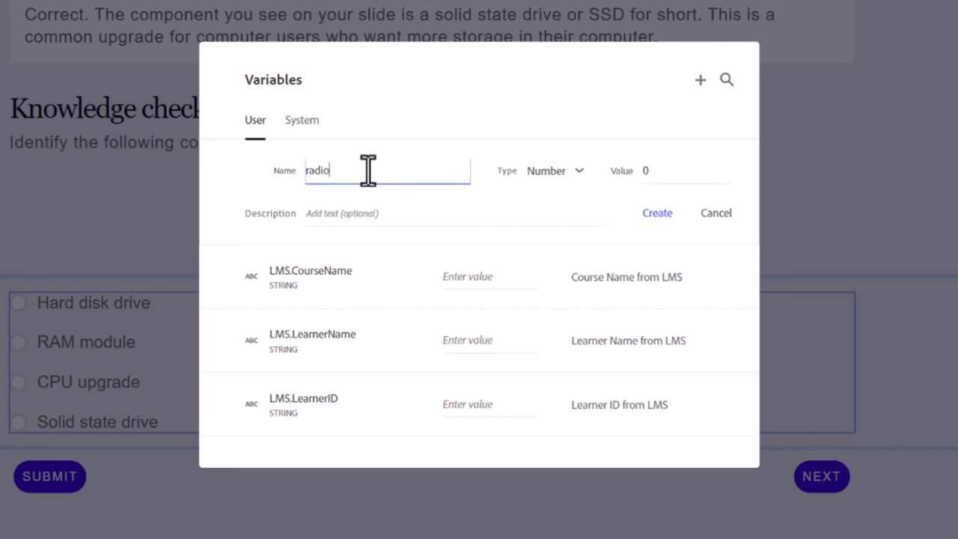
text(_selection)
click(574, 176)
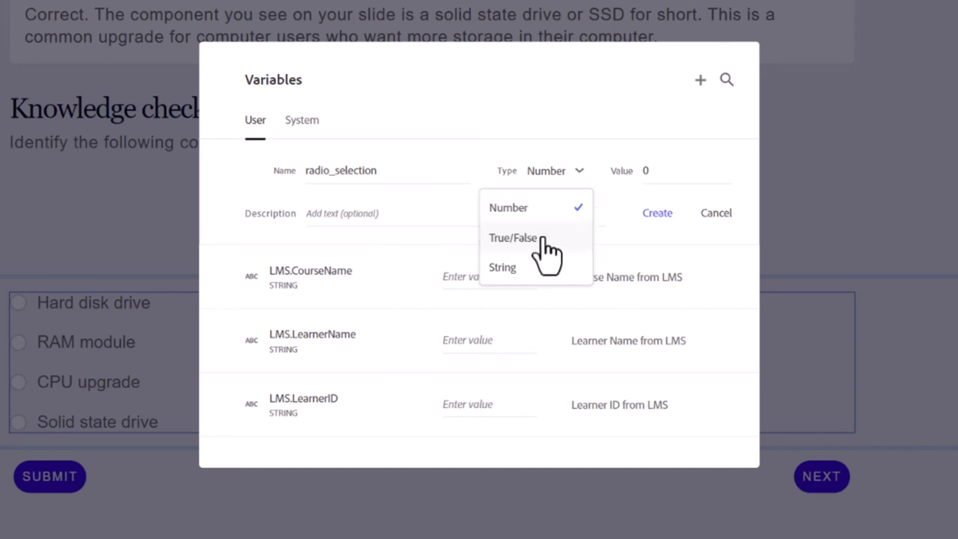
click(505, 268)
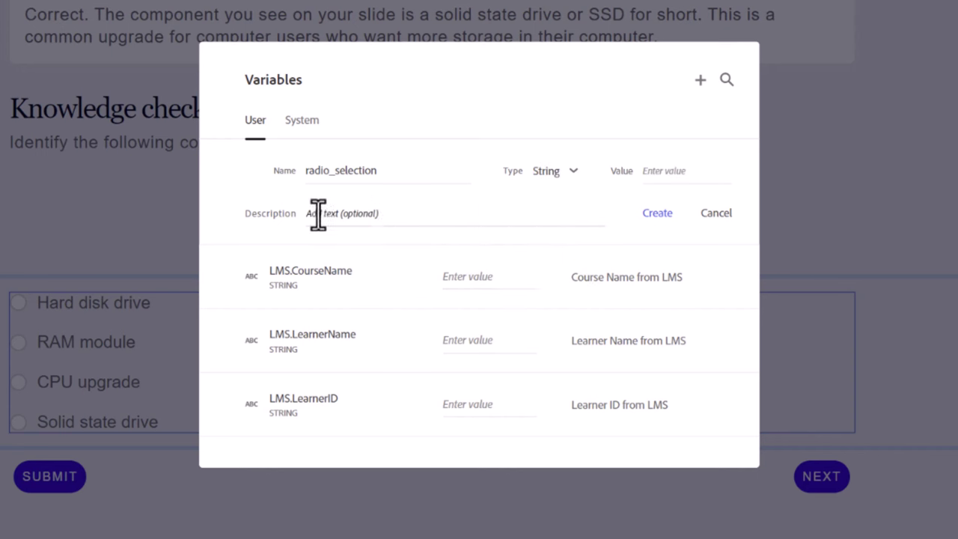
click(658, 217)
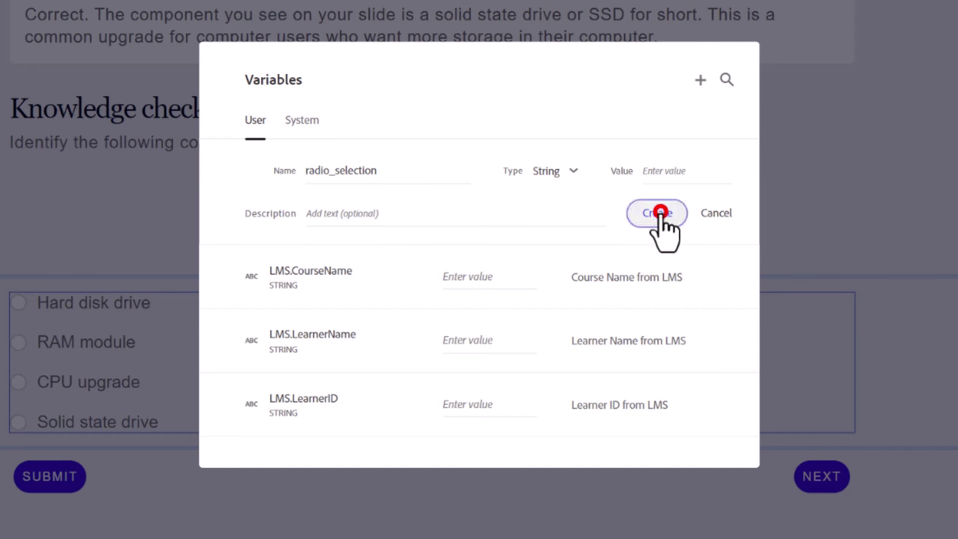
click(861, 111)
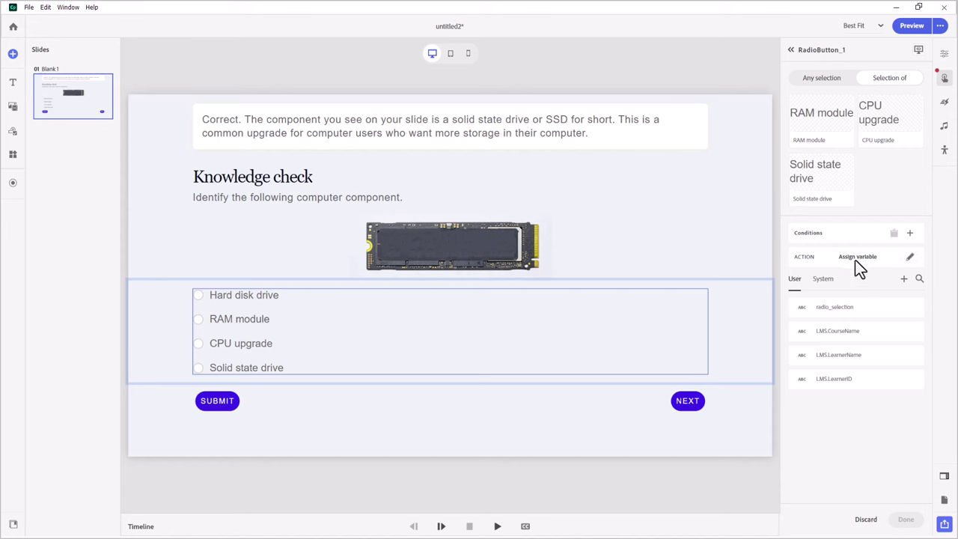
Assign the value "hdd" to the radio_selection variable in the second "Hard disk drive" action.
click(830, 314)
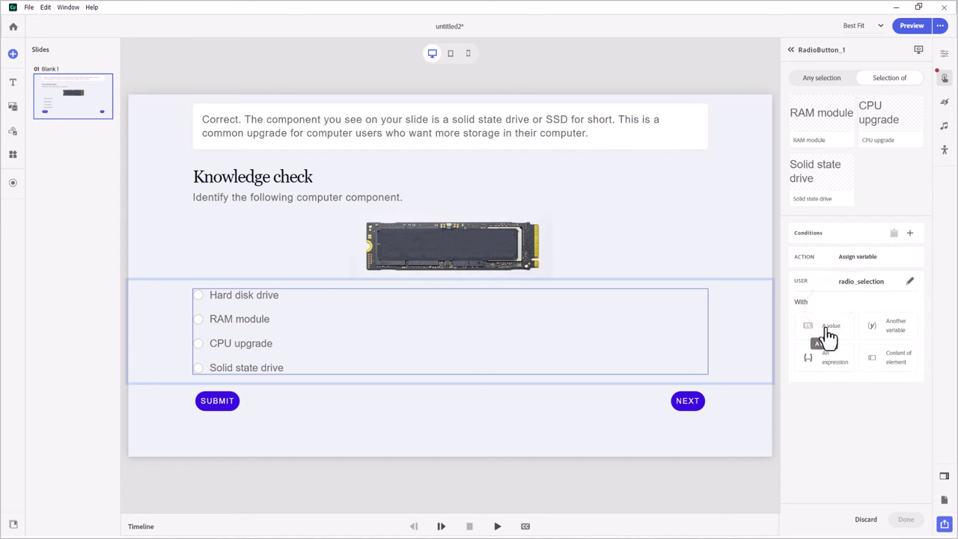
click(827, 327)
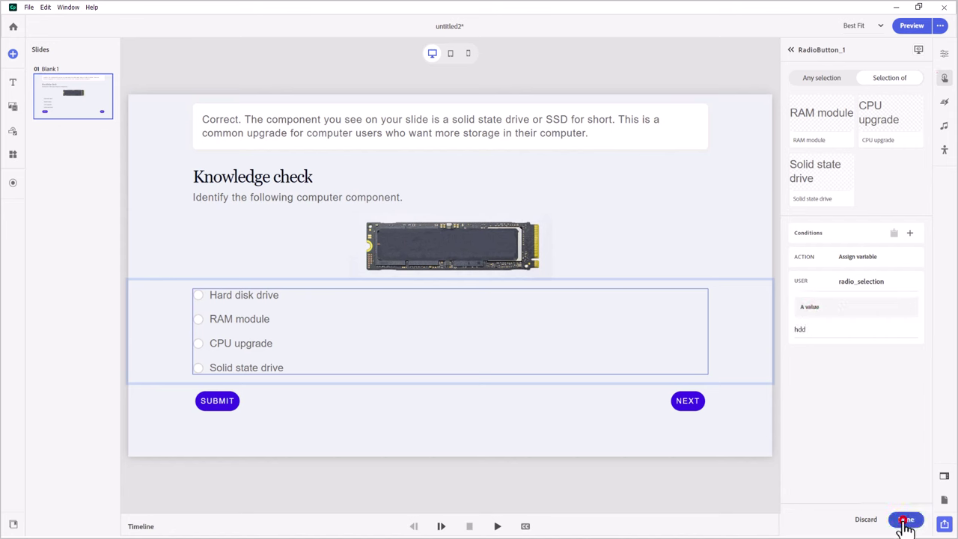
click(904, 518)
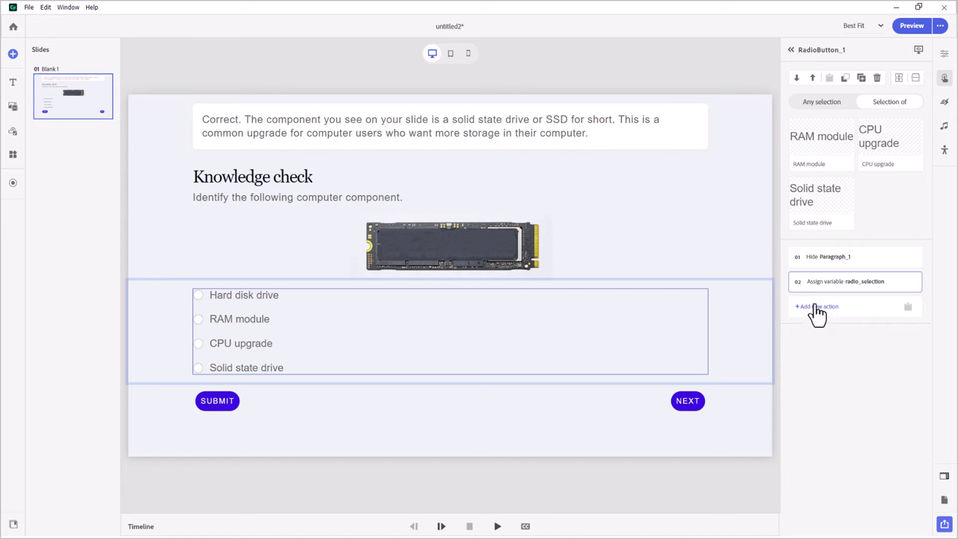
Add a third "Hard disk drive" action that sets the state of the feedback text Text_3 to hdd.
click(817, 307)
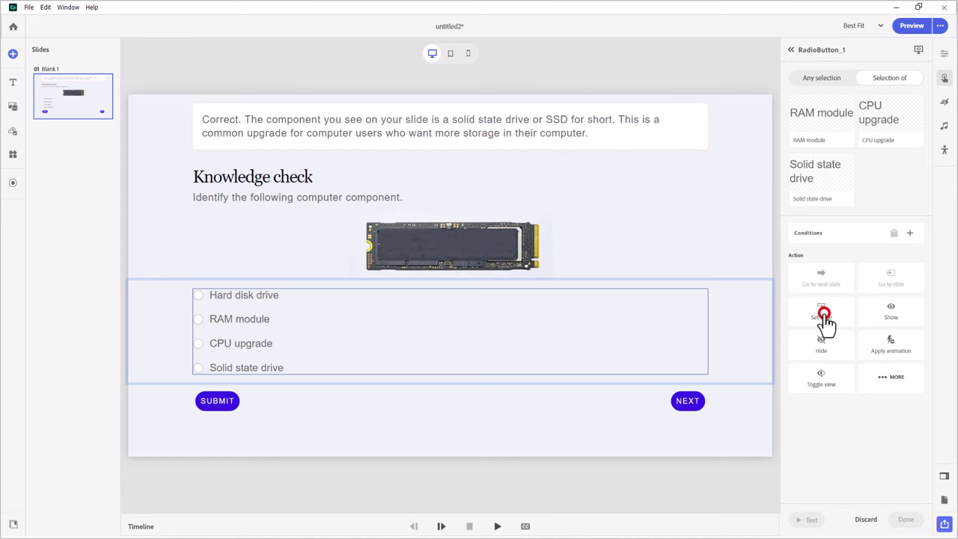
click(823, 313)
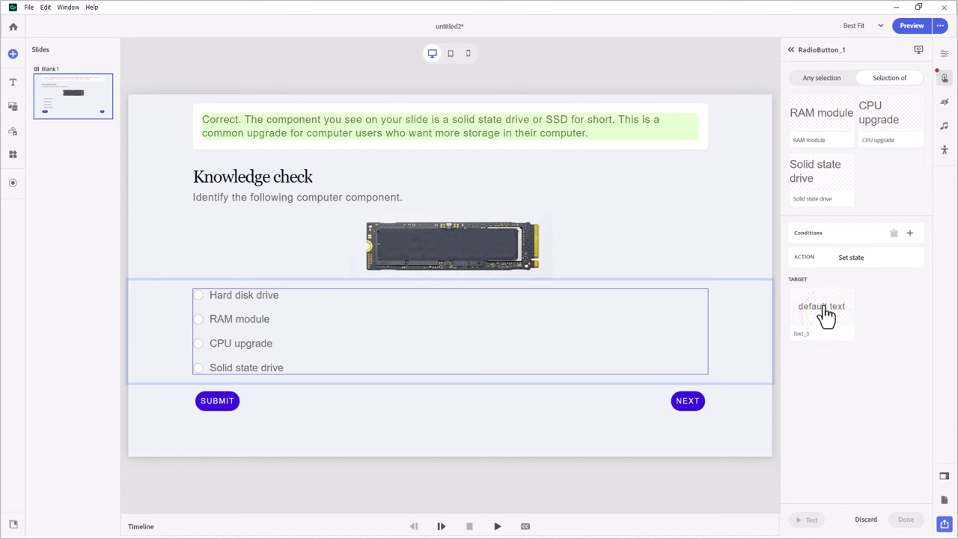
click(825, 312)
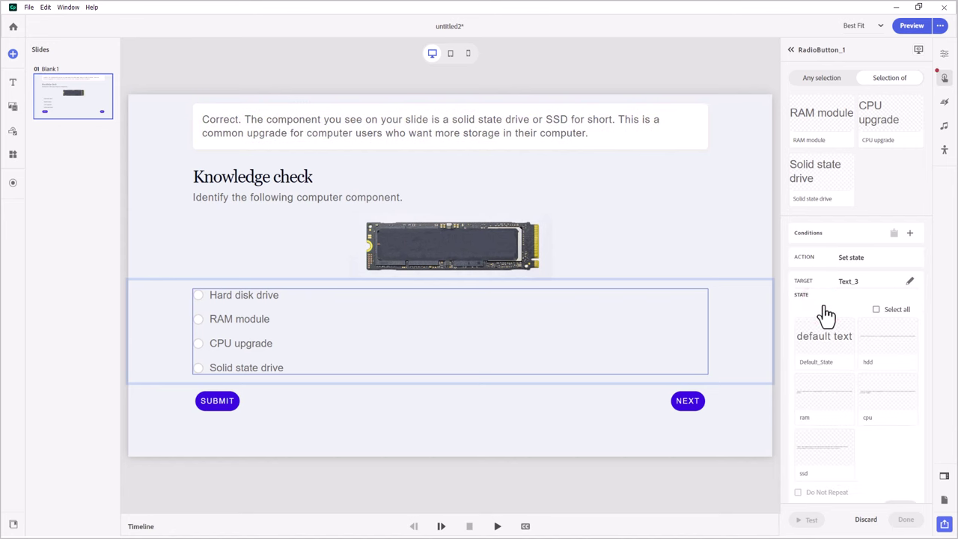
click(890, 347)
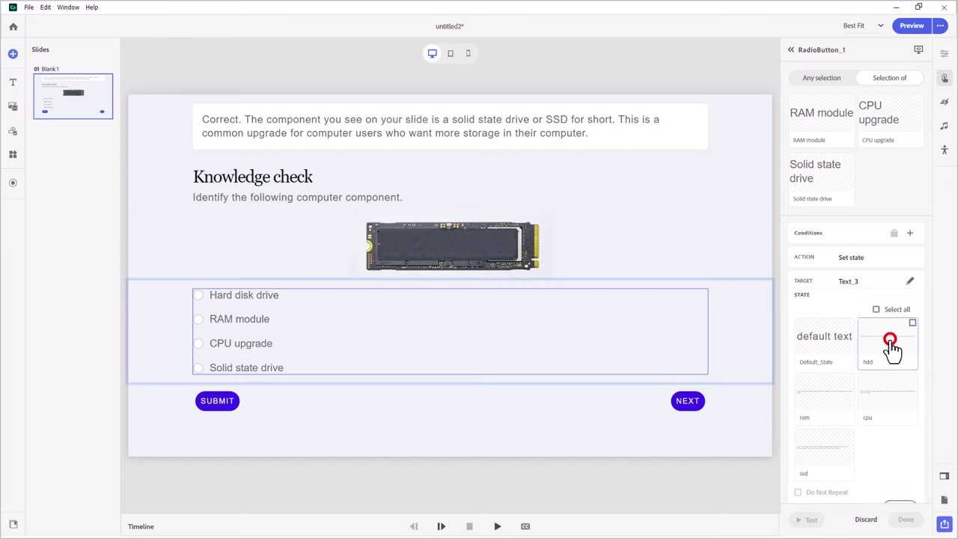
scroll(894, 404, down, 1)
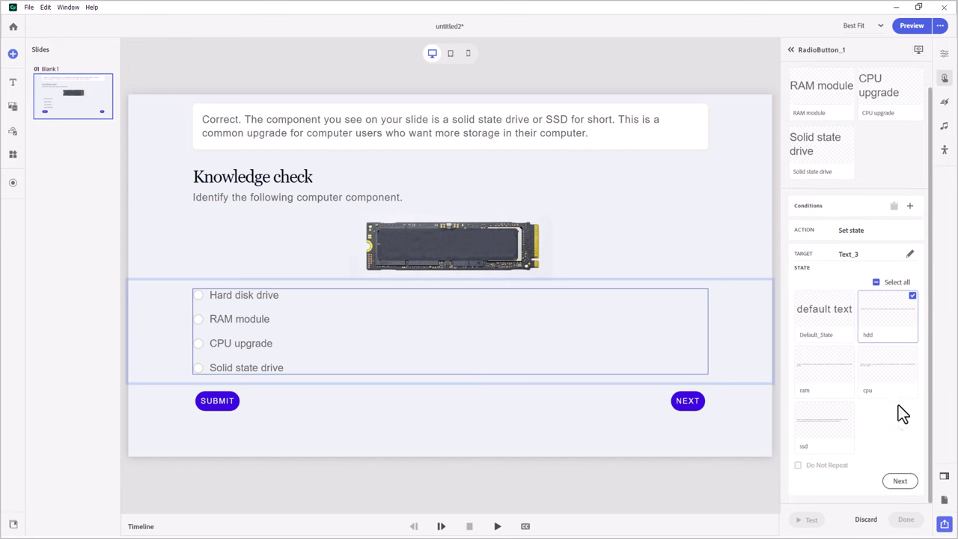
click(900, 482)
click(907, 518)
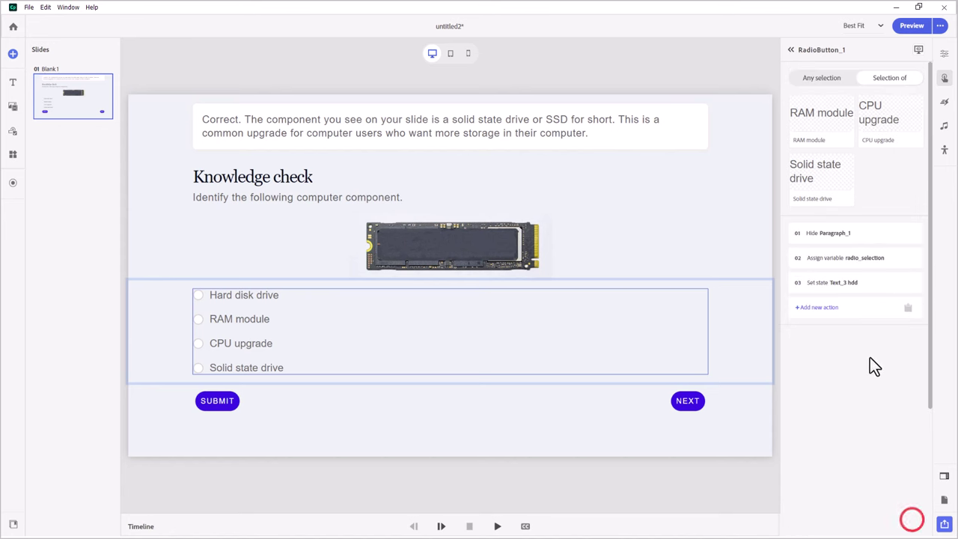
Join the Hide, Assign variable and Set state actions of the "Hard disk drive" option so that they run together.
mouse_move(865, 234)
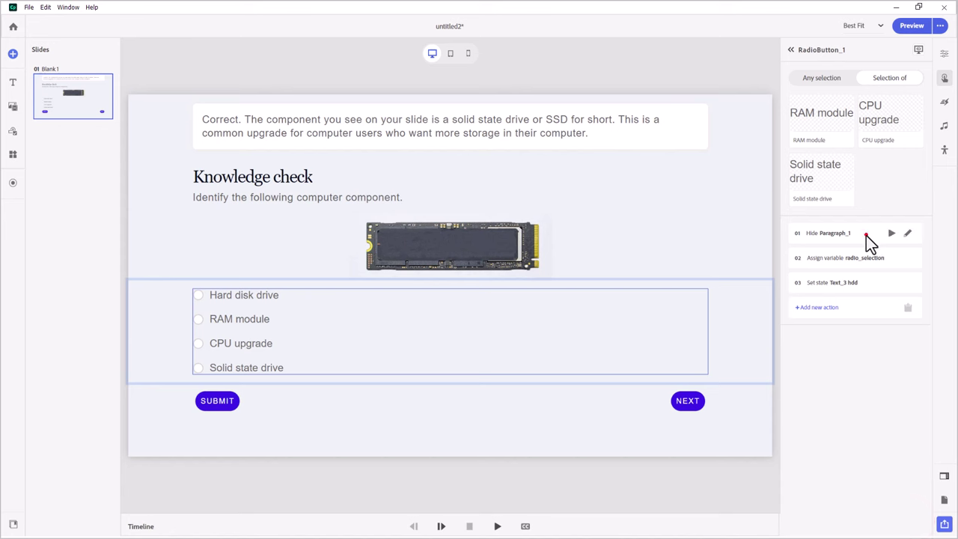
click(865, 235)
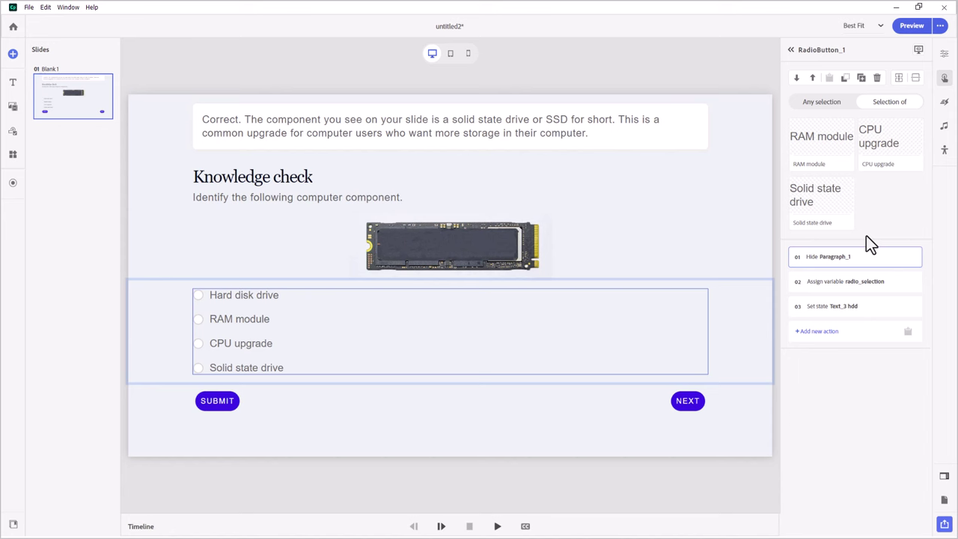
shift+click(869, 310)
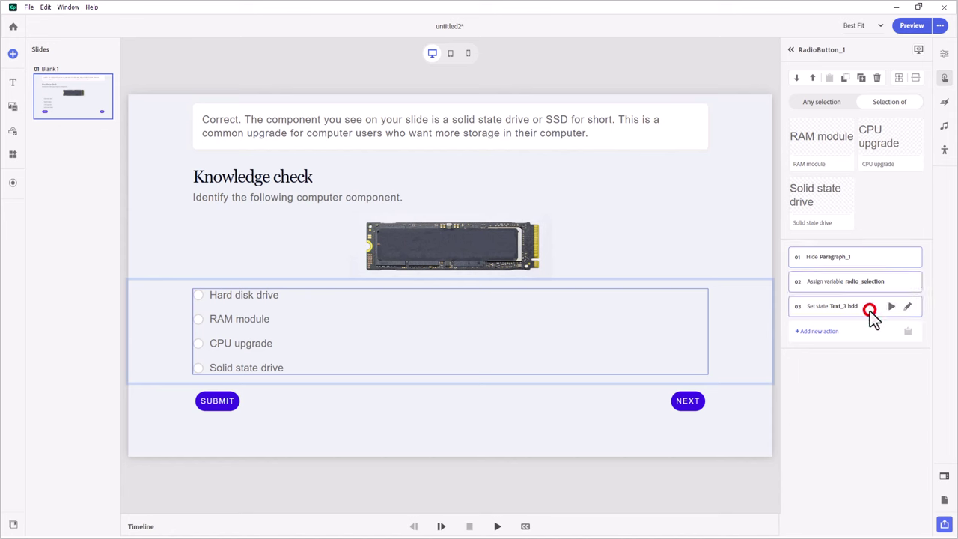
click(900, 83)
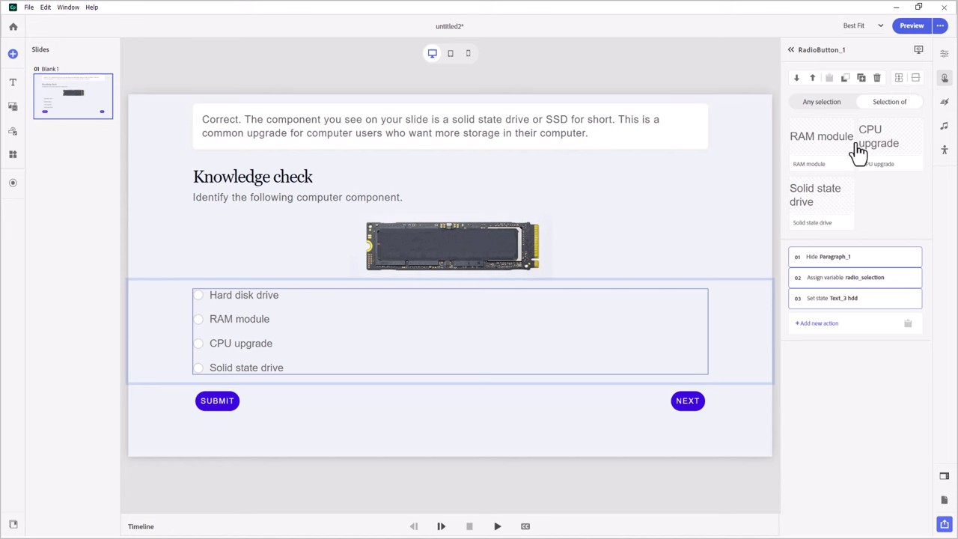
Add a first action for the "RAM module" option that hides the content section Paragraph_1.
click(830, 151)
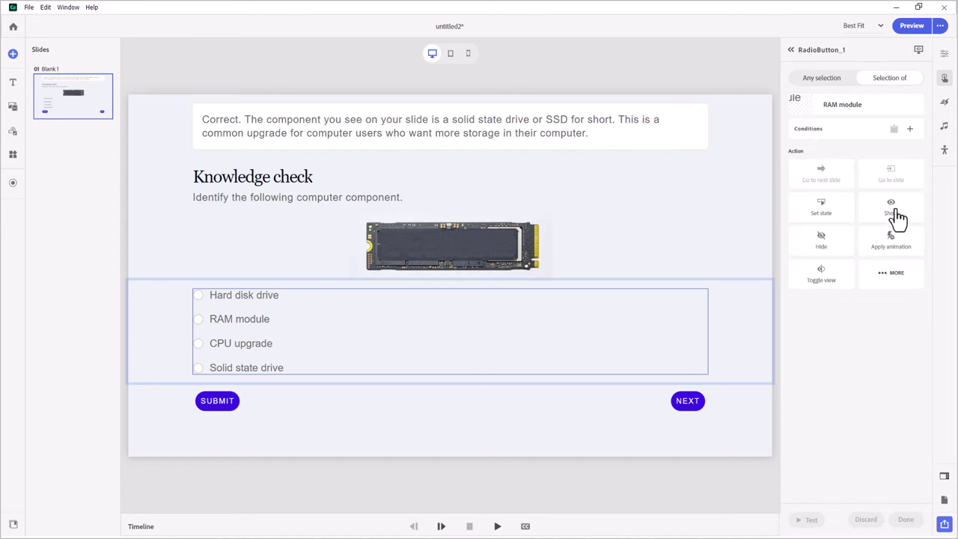
click(818, 247)
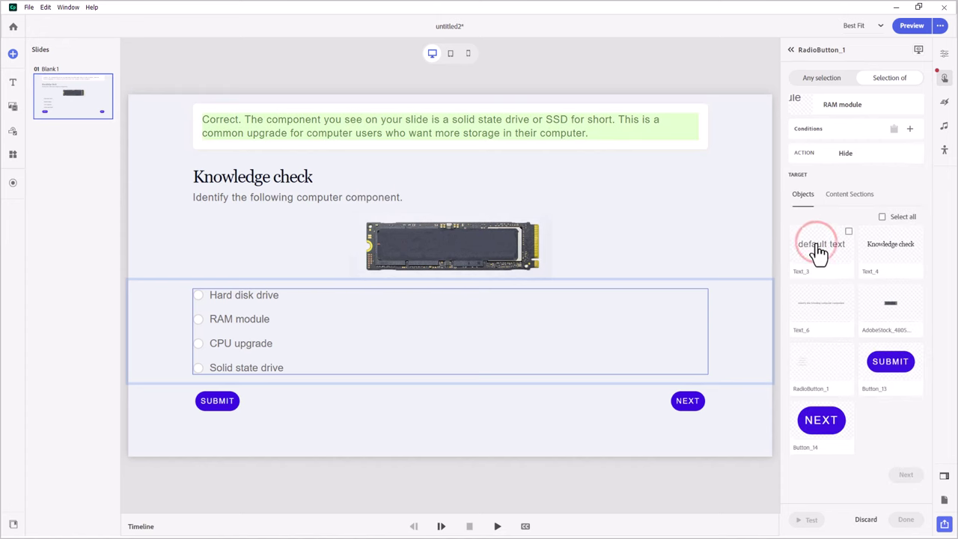
click(842, 193)
click(798, 250)
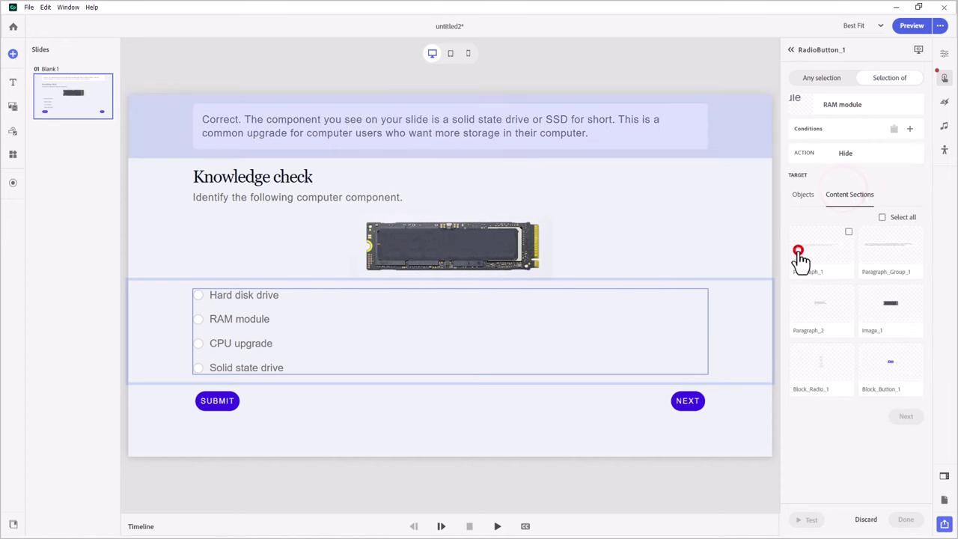
click(908, 416)
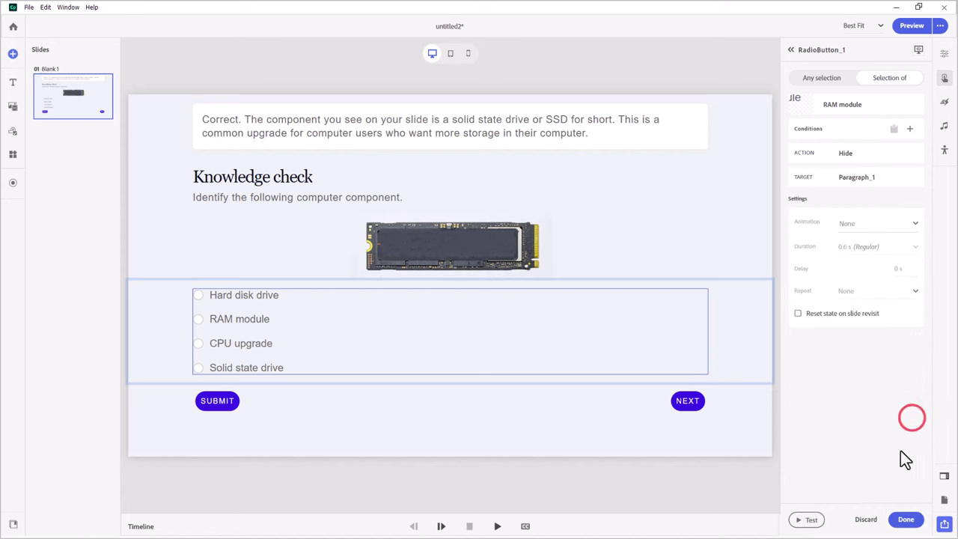
click(905, 519)
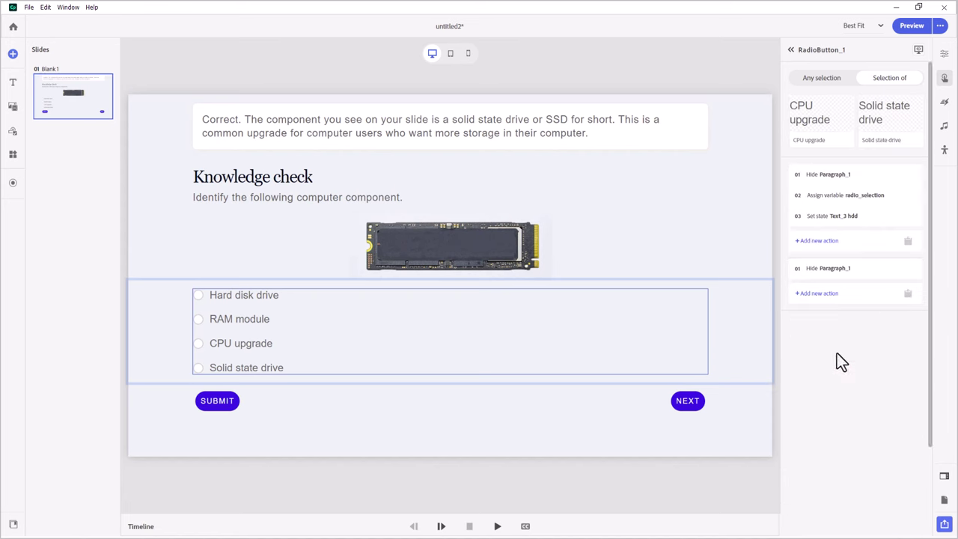
Add a second "RAM module" action of type Assign variable that gives the radio_selection variable the value "ram".
click(829, 294)
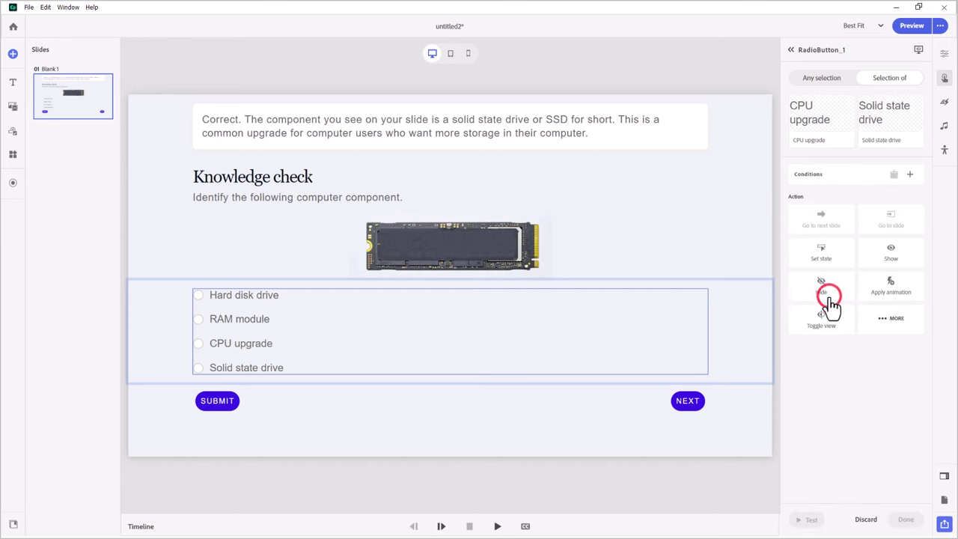
click(895, 320)
scroll(887, 295, down, 5)
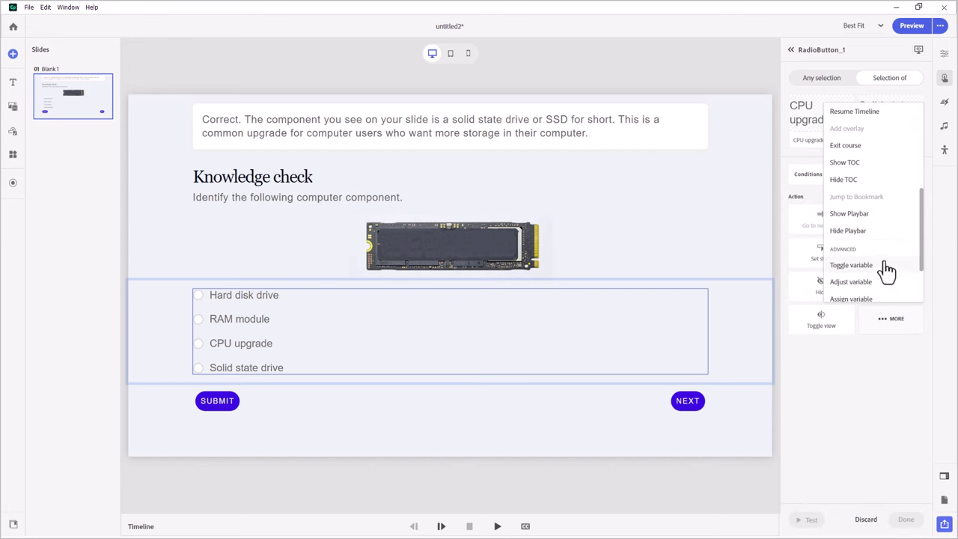
click(860, 298)
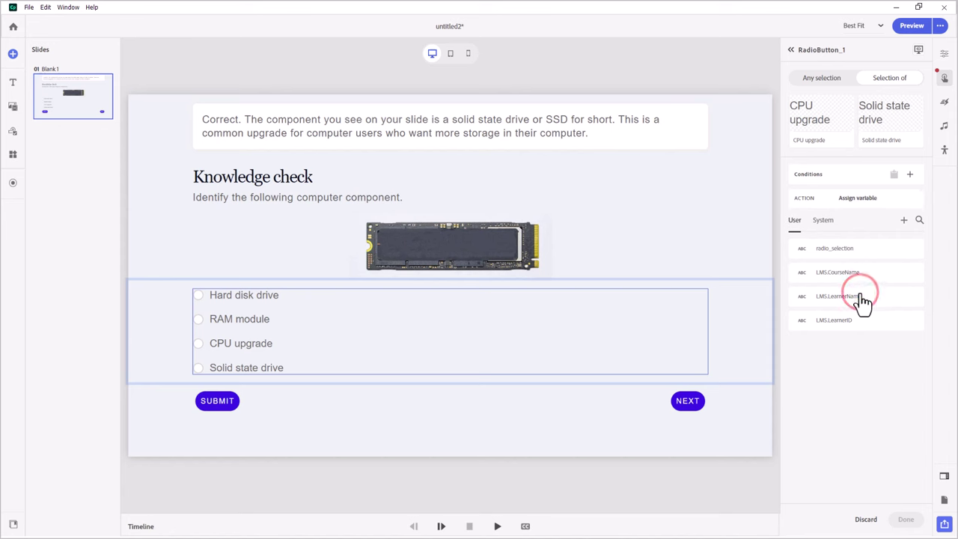
click(852, 251)
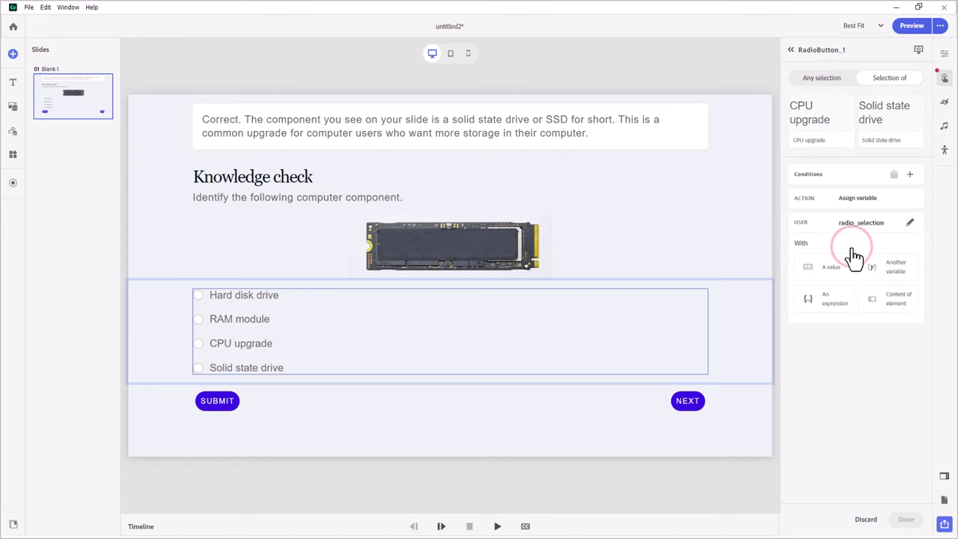
click(827, 273)
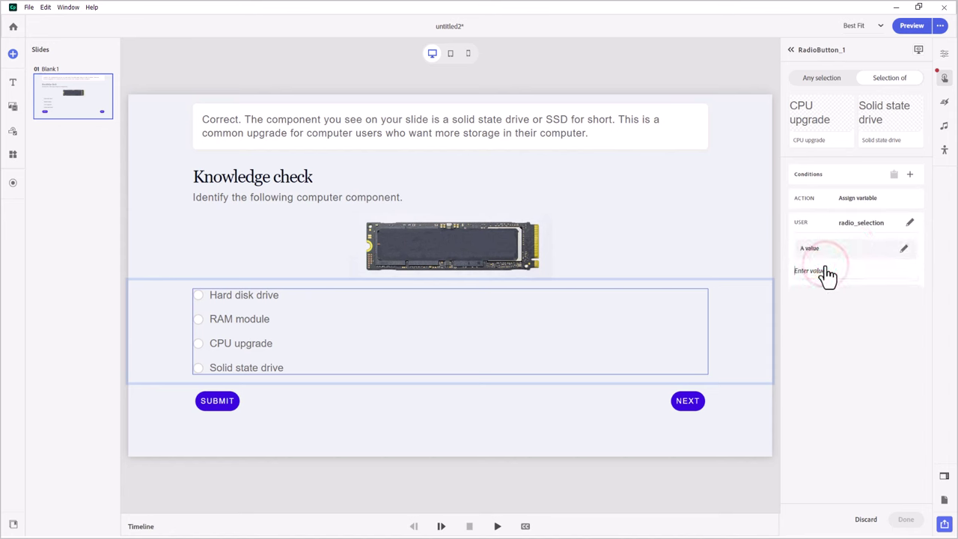
click(838, 270)
text(ram)
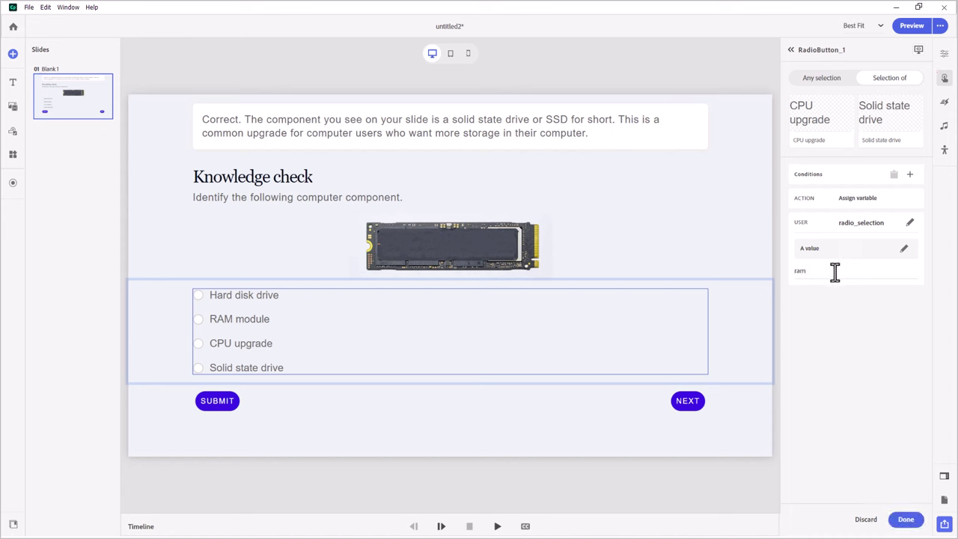
click(909, 518)
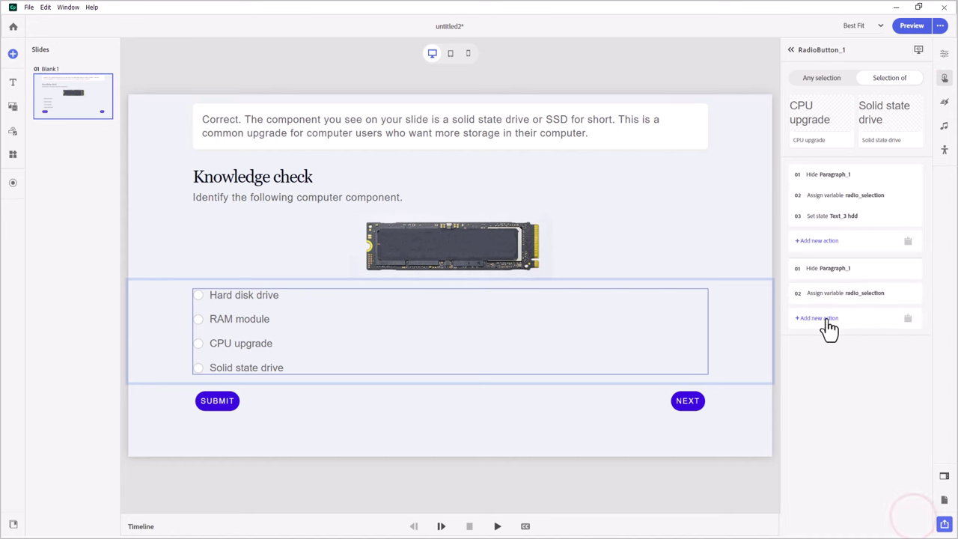
Add a third "RAM module" action that sets the state of the feedback text Text_3 to ram.
click(826, 318)
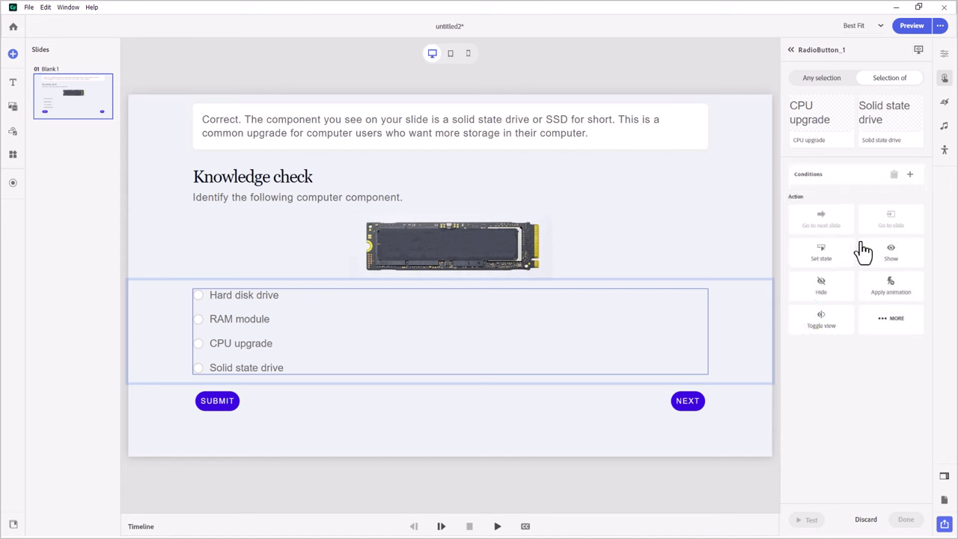
click(827, 254)
click(827, 256)
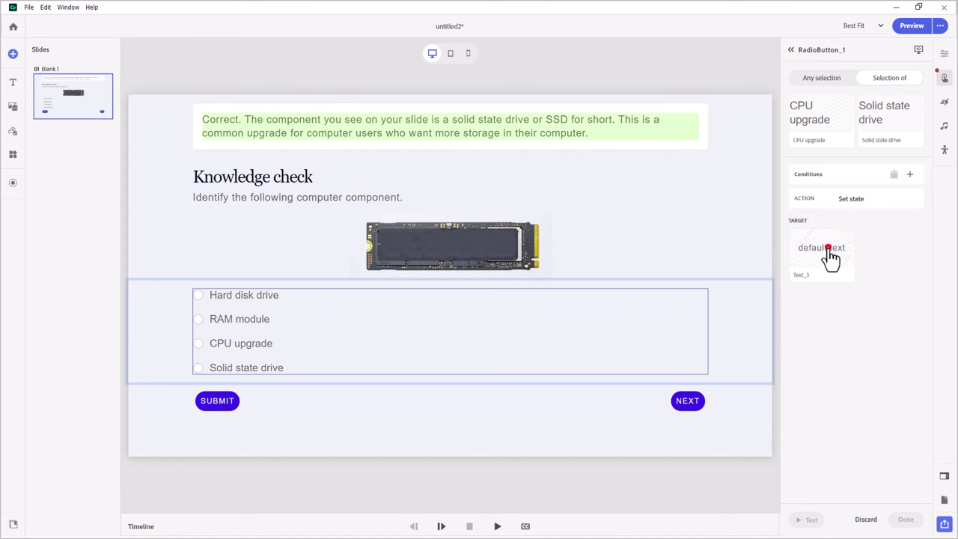
click(813, 345)
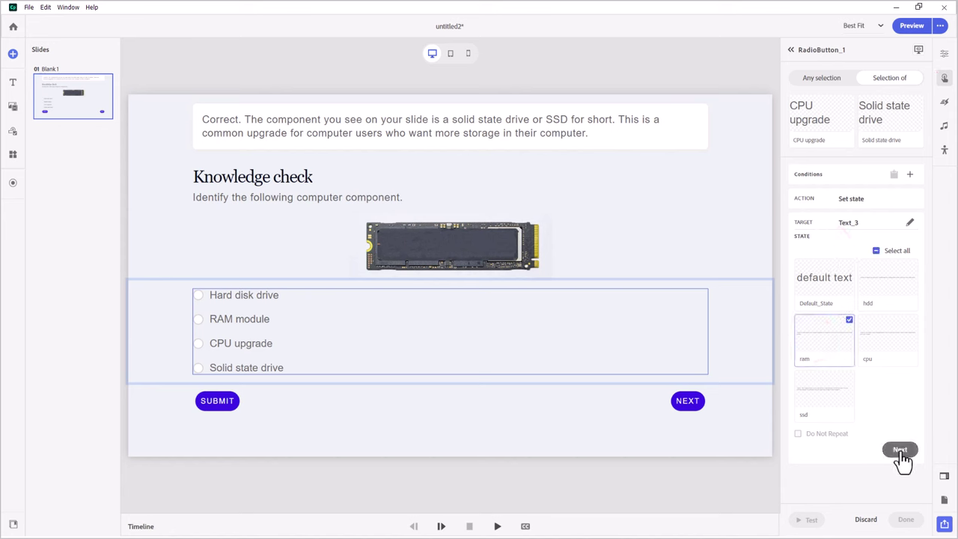
click(900, 450)
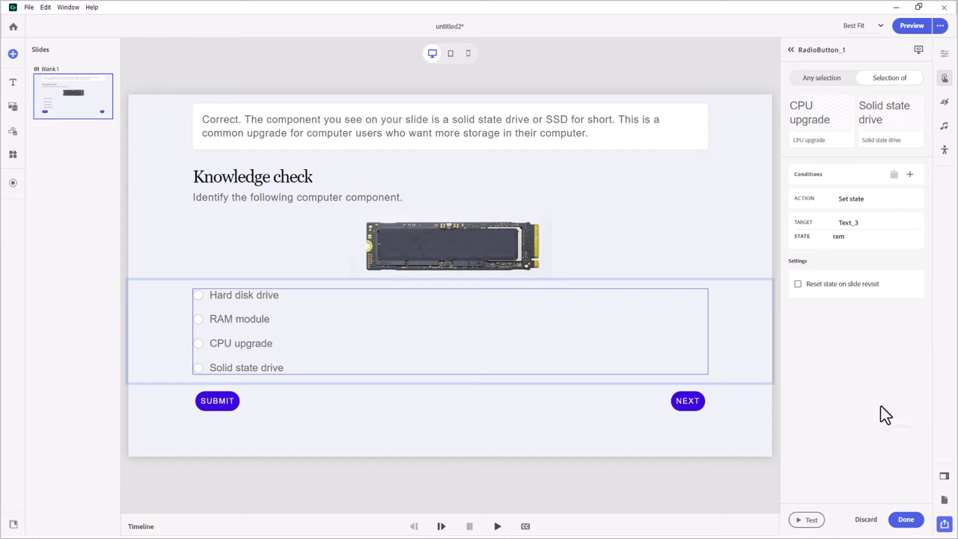
click(905, 519)
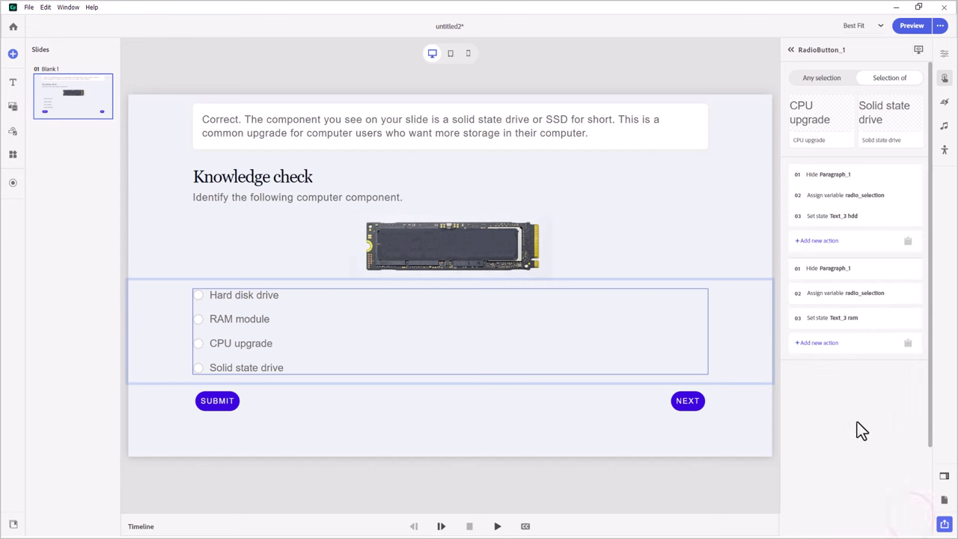
Add a first action for the "CPU upgrade" option that hides the content section Paragraph_1.
click(820, 114)
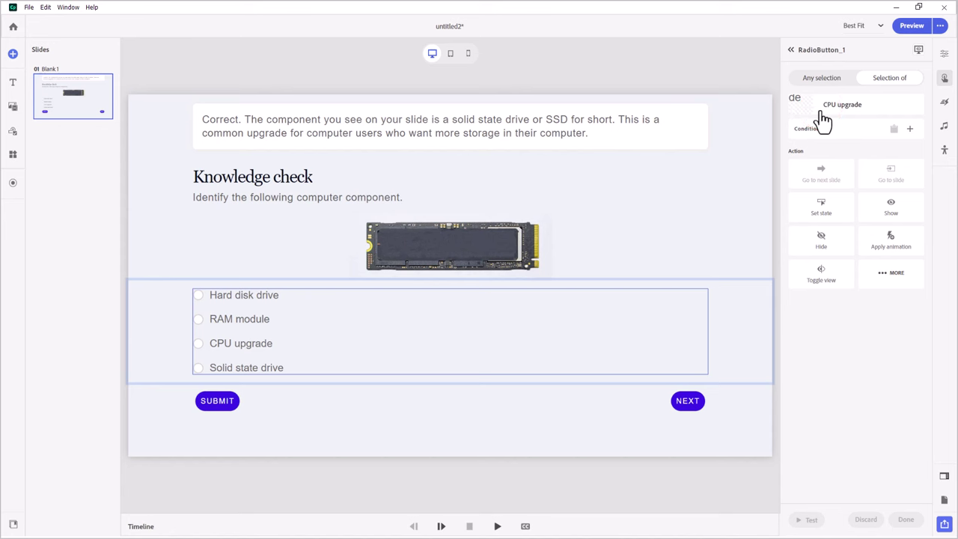
click(820, 247)
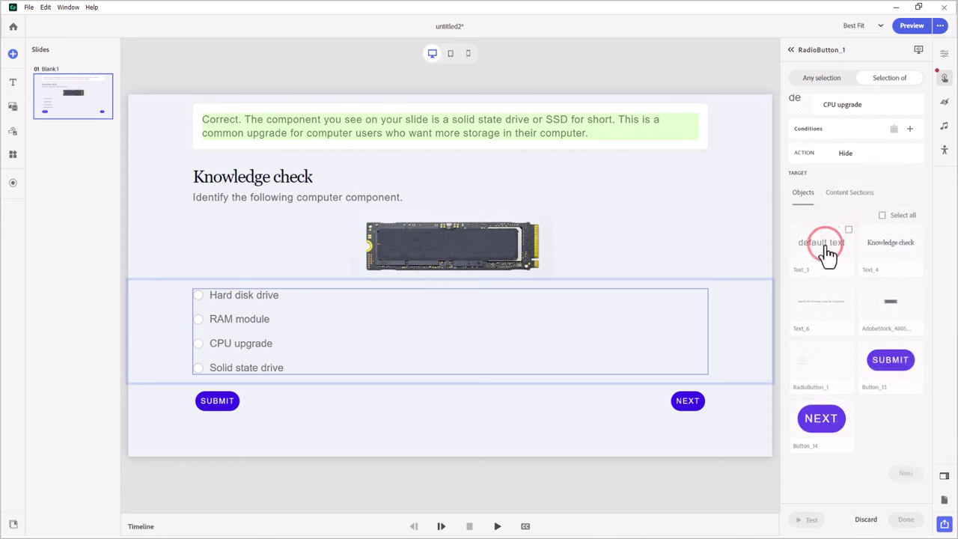
click(838, 198)
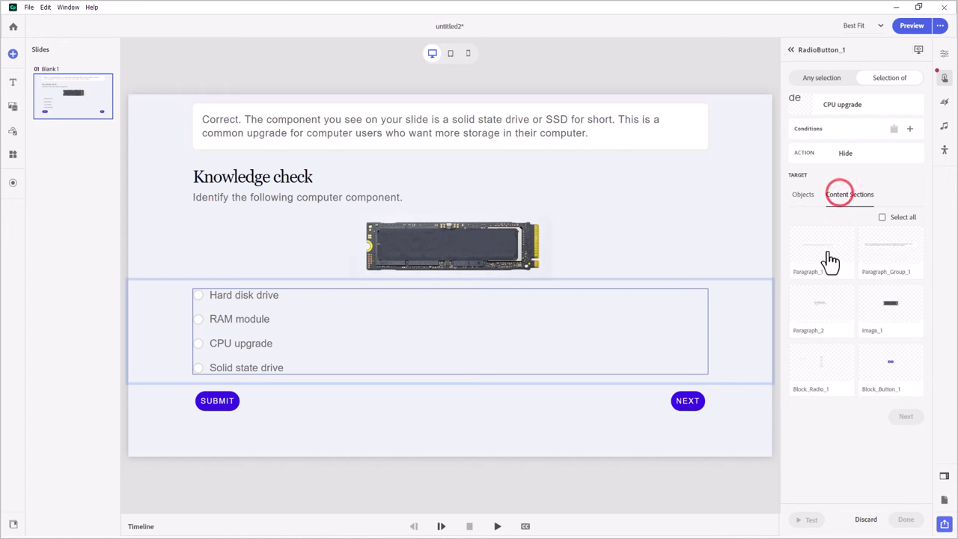
click(811, 251)
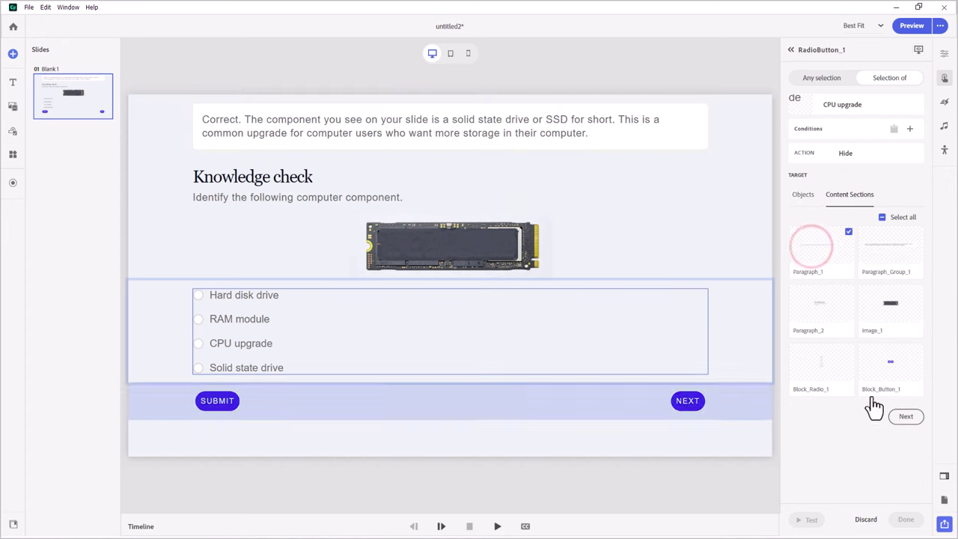
click(920, 416)
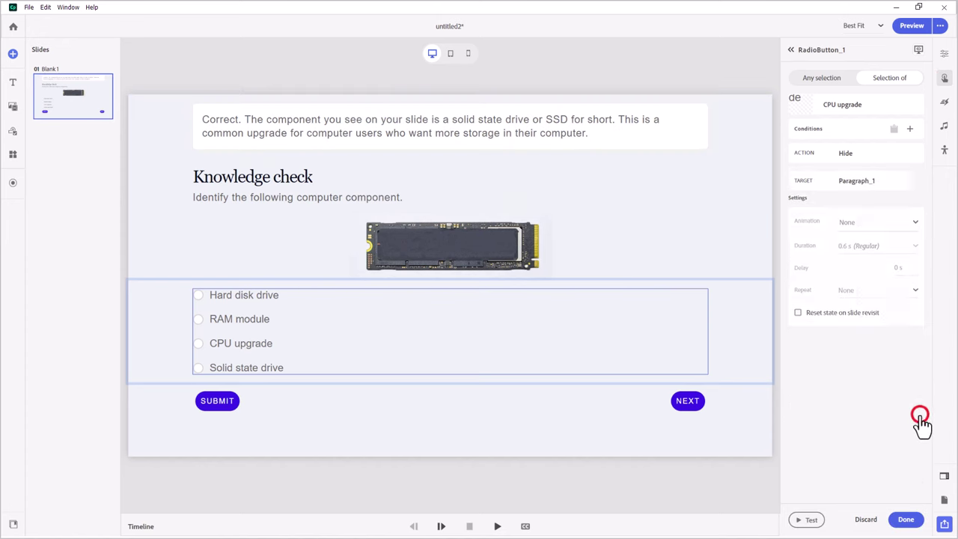
click(906, 519)
Add a second "CPU upgrade" action of type Assign variable that gives the radio_selection variable the value "cpu".
click(821, 398)
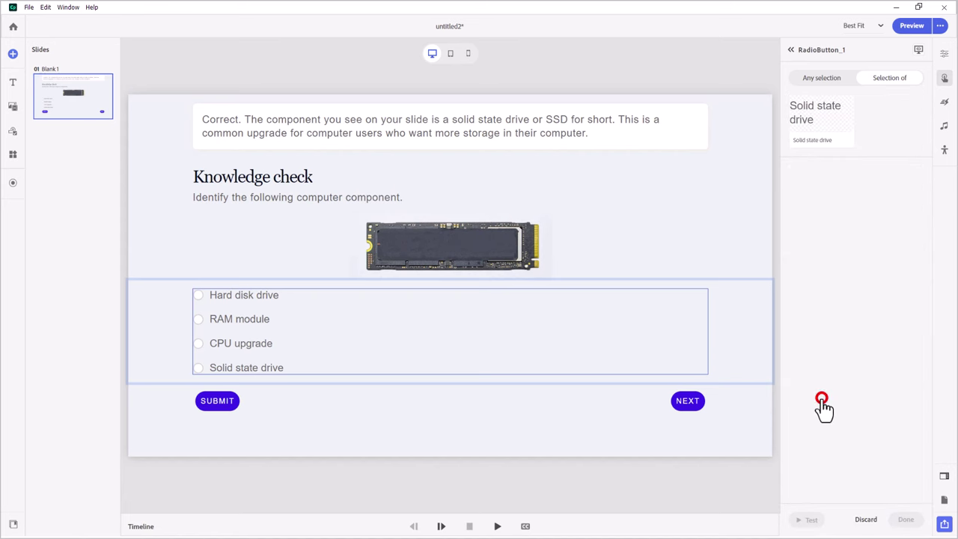
click(886, 319)
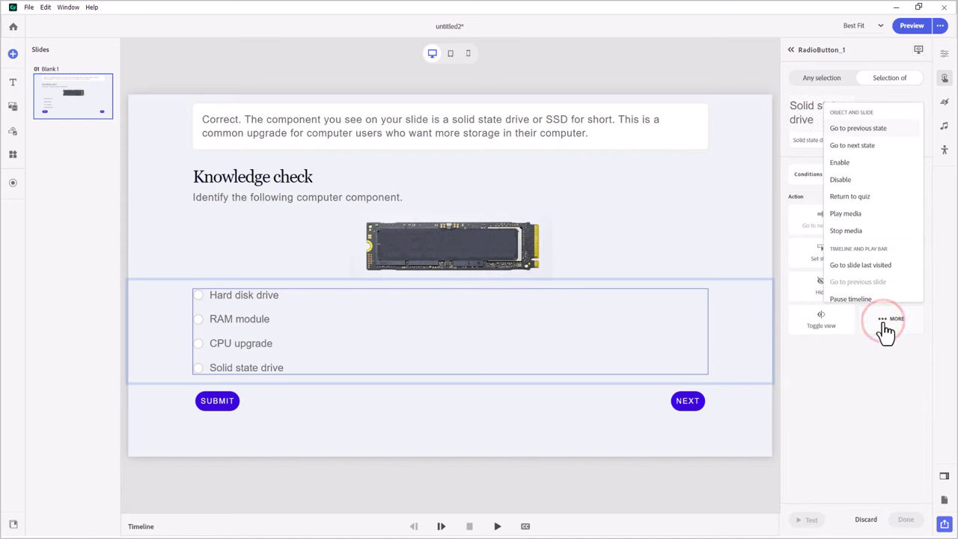
scroll(884, 251, down, 5)
click(853, 249)
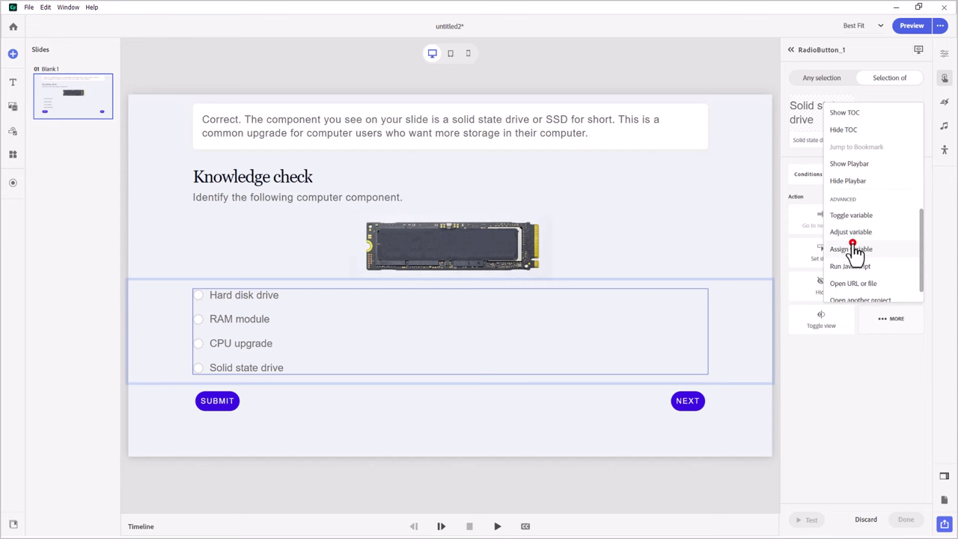
click(854, 250)
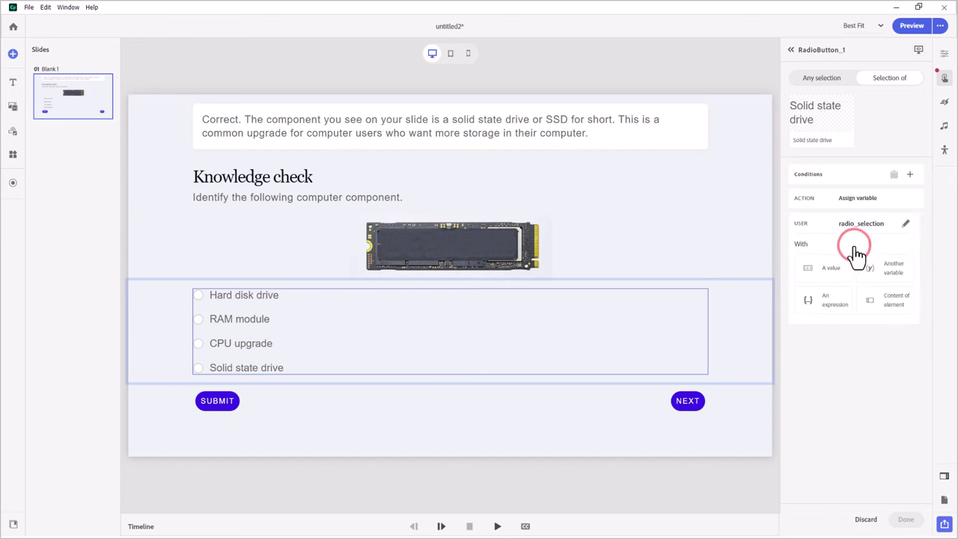
click(826, 273)
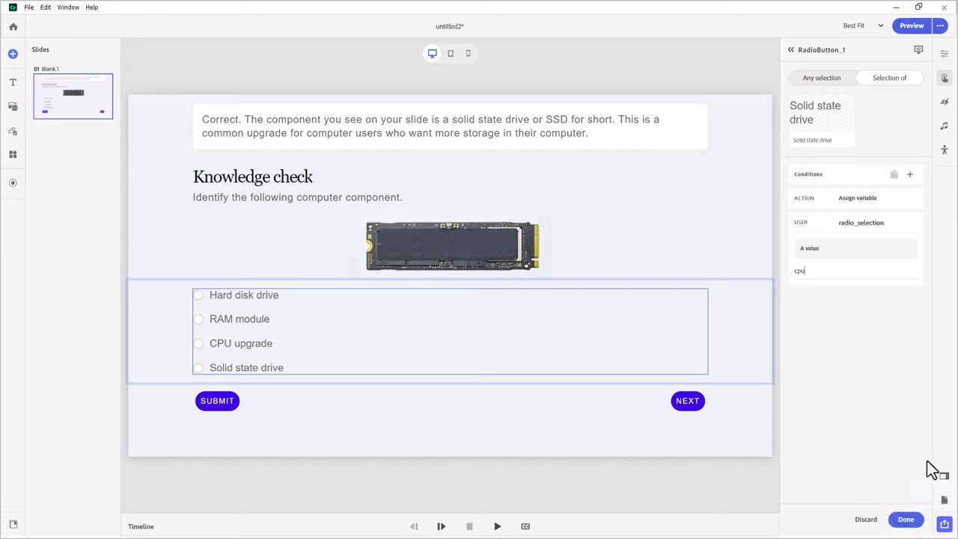
click(905, 518)
Add a third "CPU upgrade" action that sets the state of the feedback text Text_3 to cpu.
click(824, 423)
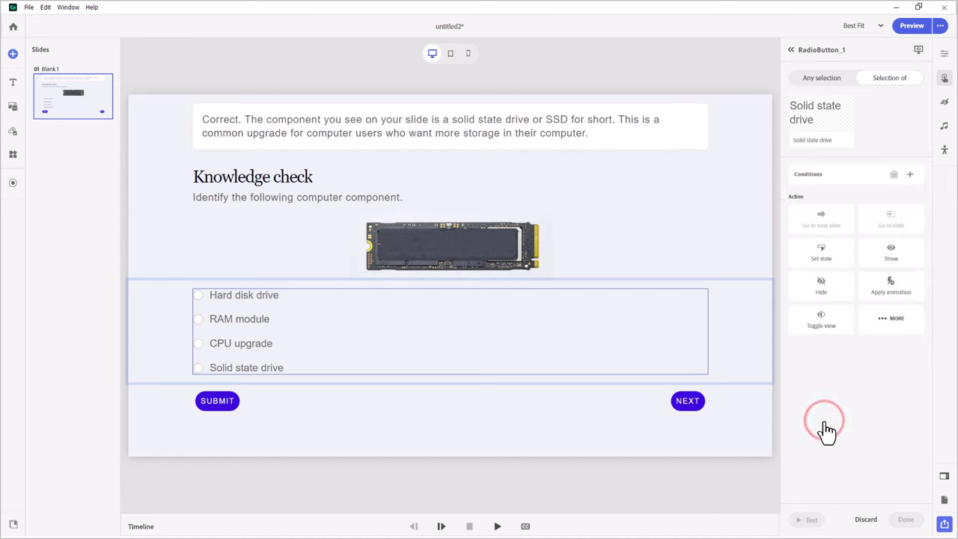
click(832, 253)
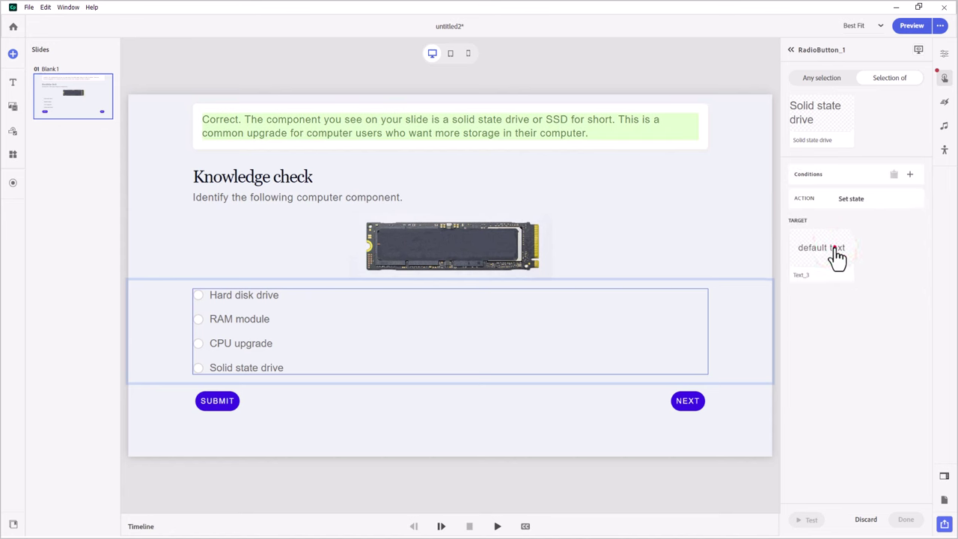
click(834, 251)
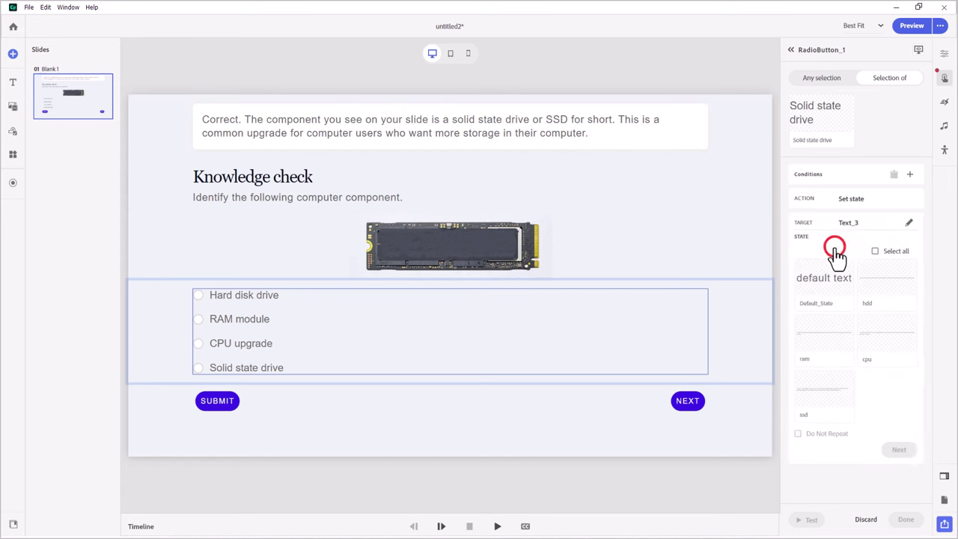
click(882, 353)
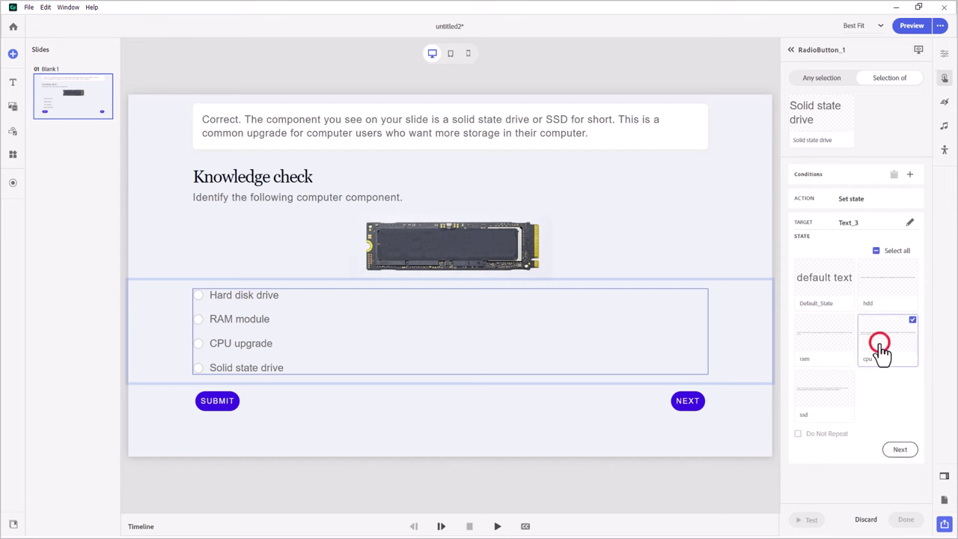
click(900, 450)
click(904, 518)
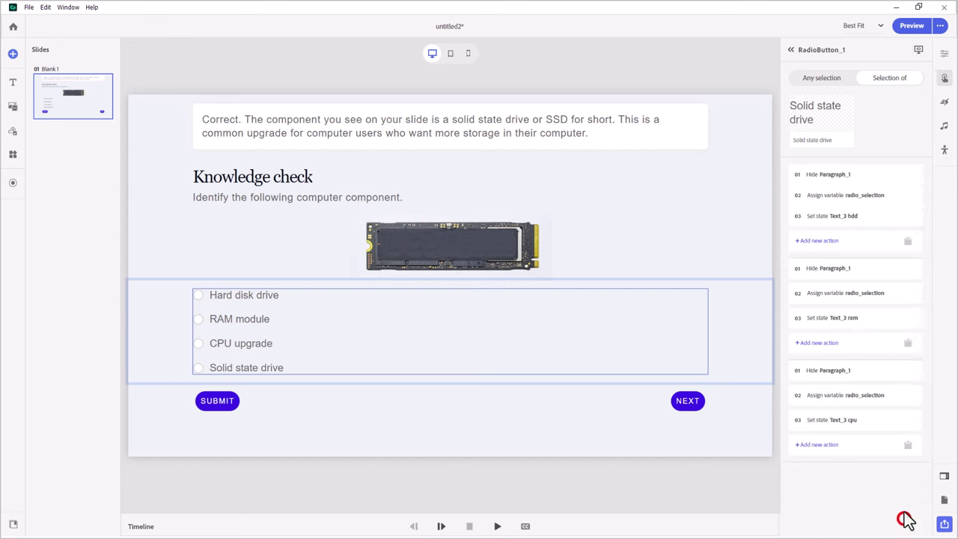
Add a first action for the "Solid state drive" option that hides the content section Paragraph_1.
click(812, 124)
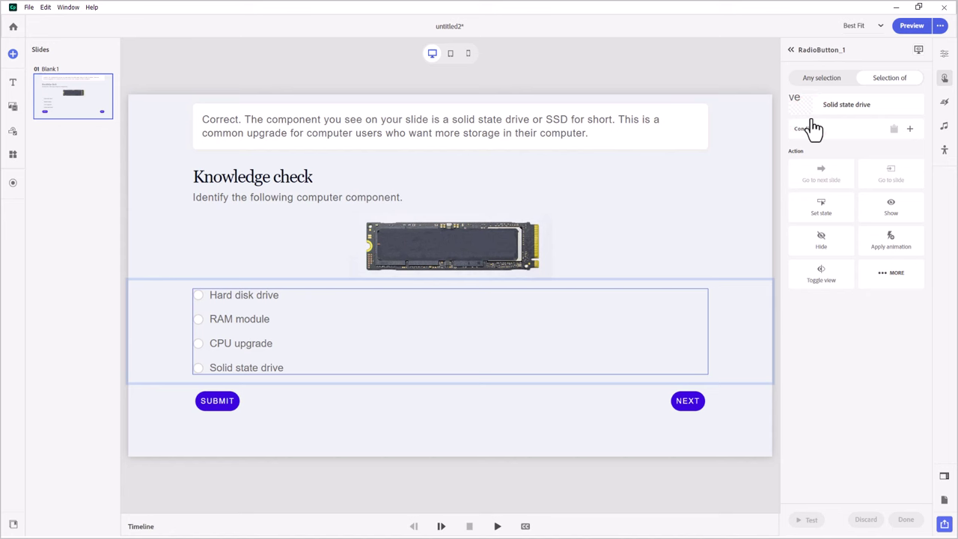
click(817, 239)
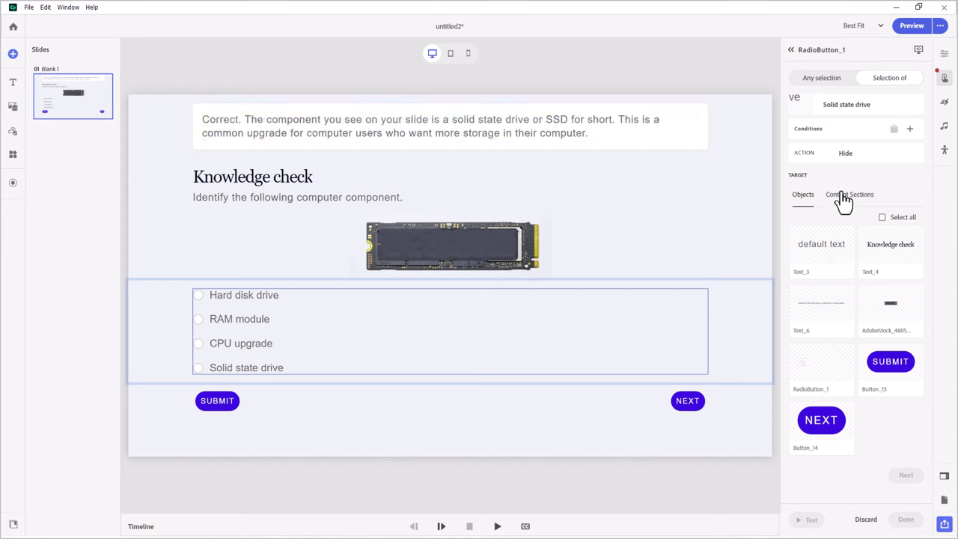
click(842, 193)
click(804, 248)
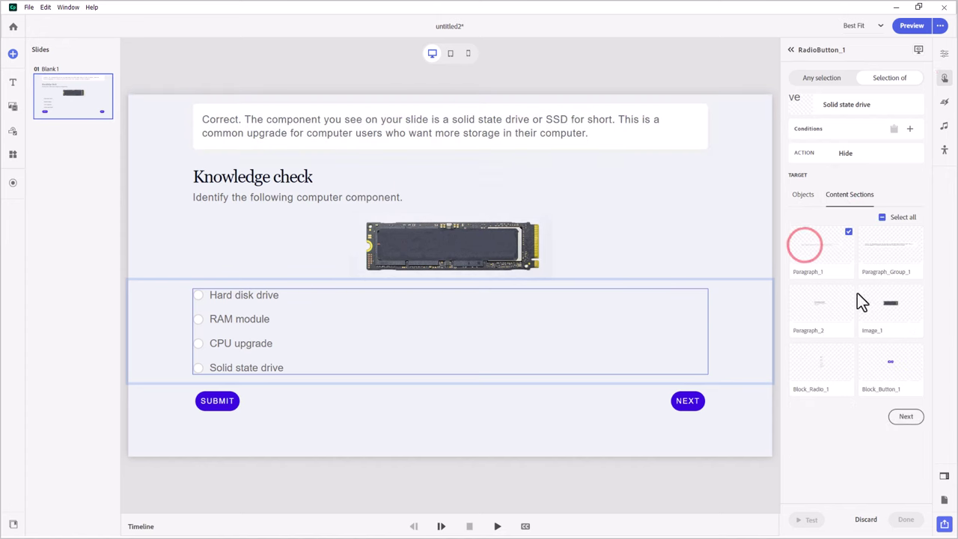
click(910, 417)
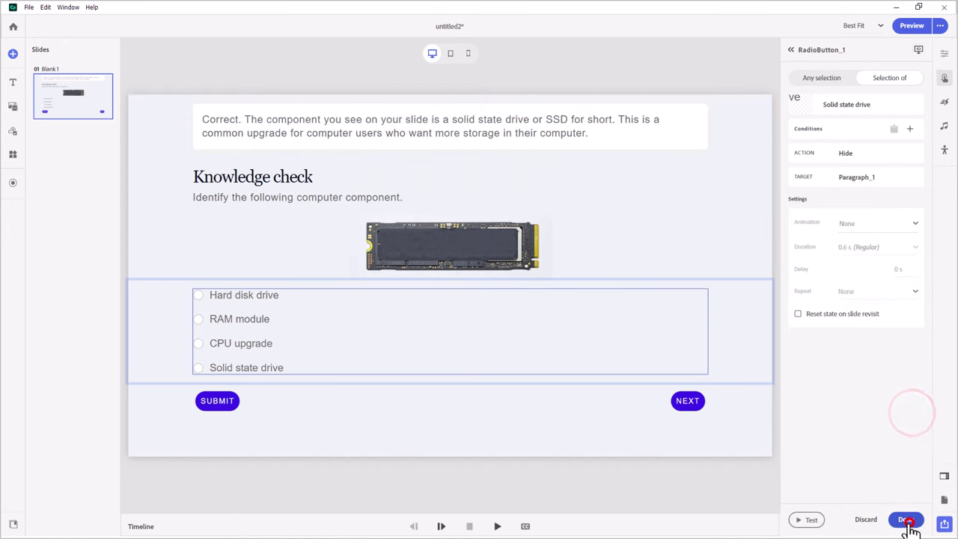
click(905, 518)
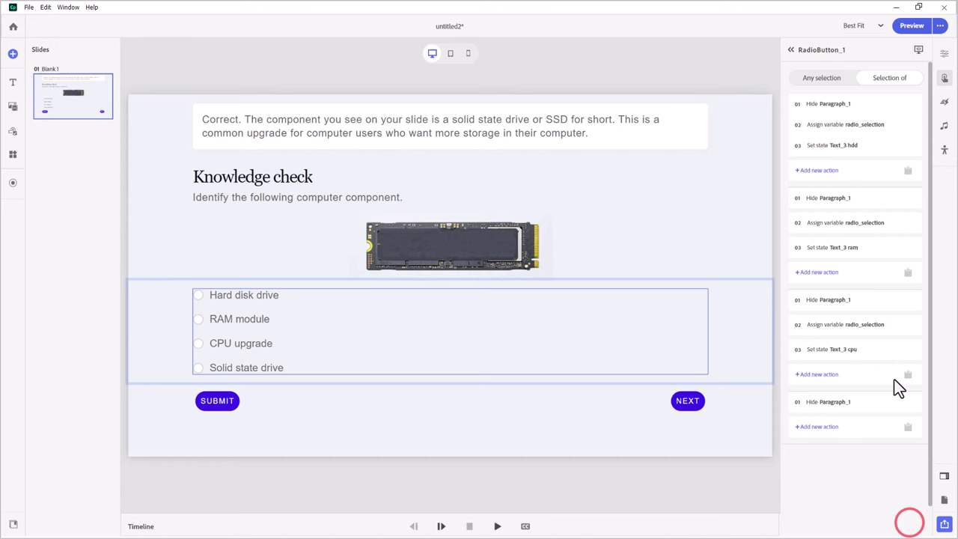
Add a second "Solid state drive" action of type Assign variable that gives the radio_selection variable the value "ssd".
click(817, 428)
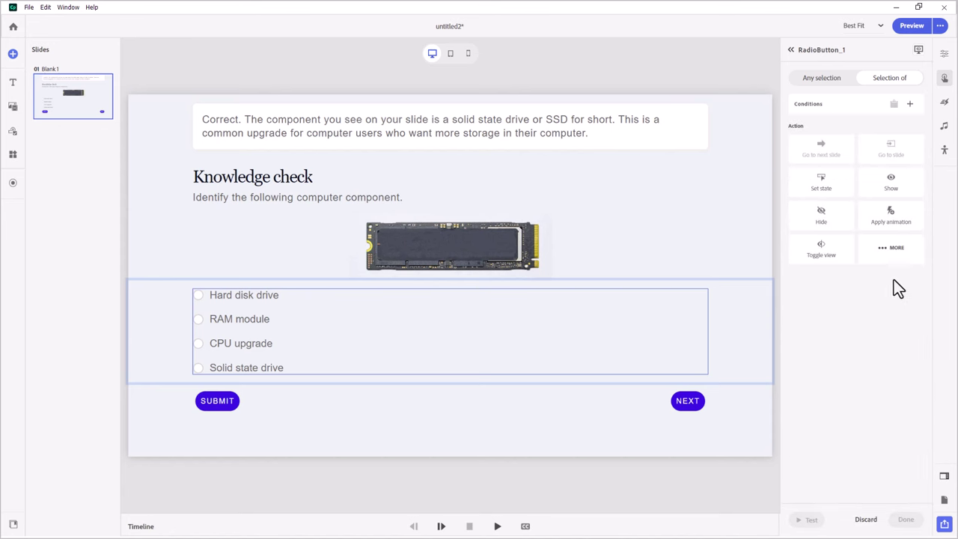
click(889, 247)
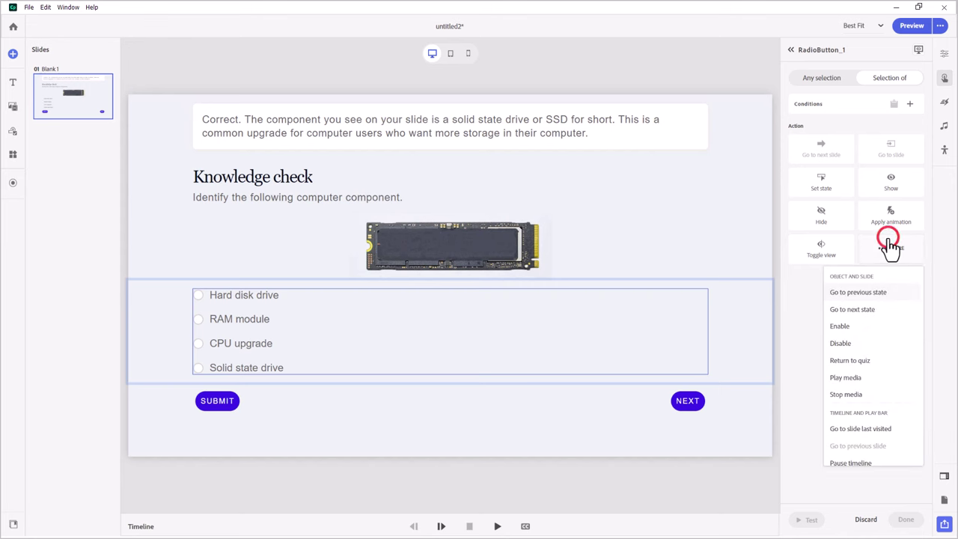
scroll(879, 337, down, 8)
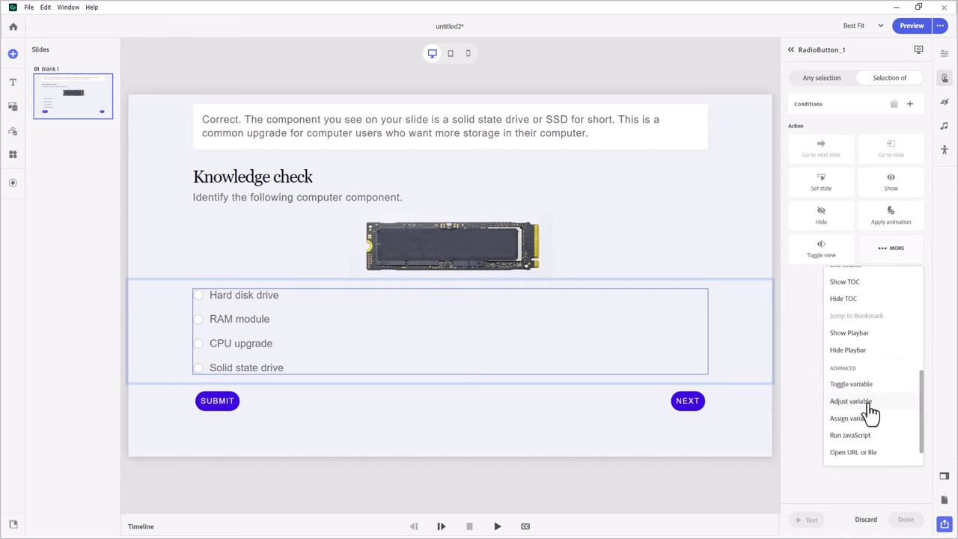
click(862, 418)
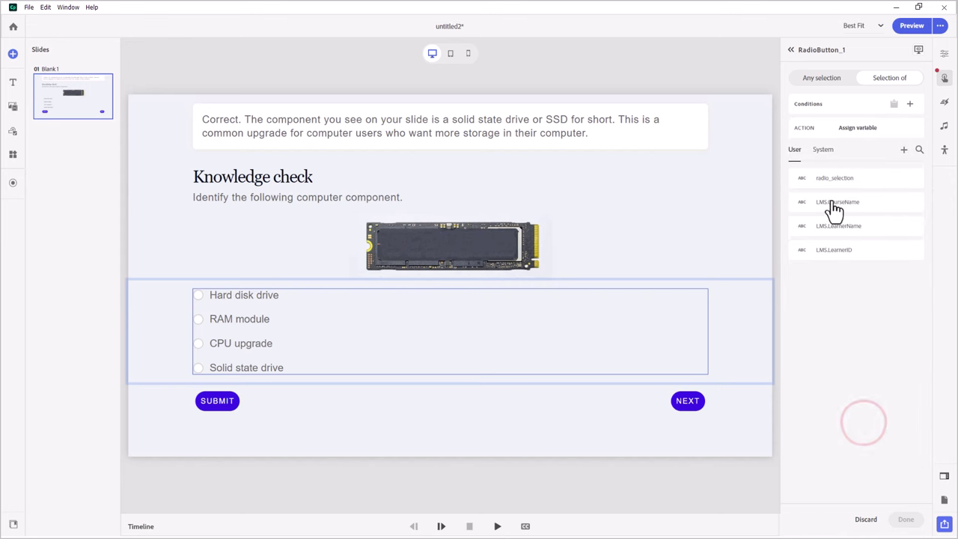
click(846, 178)
click(815, 192)
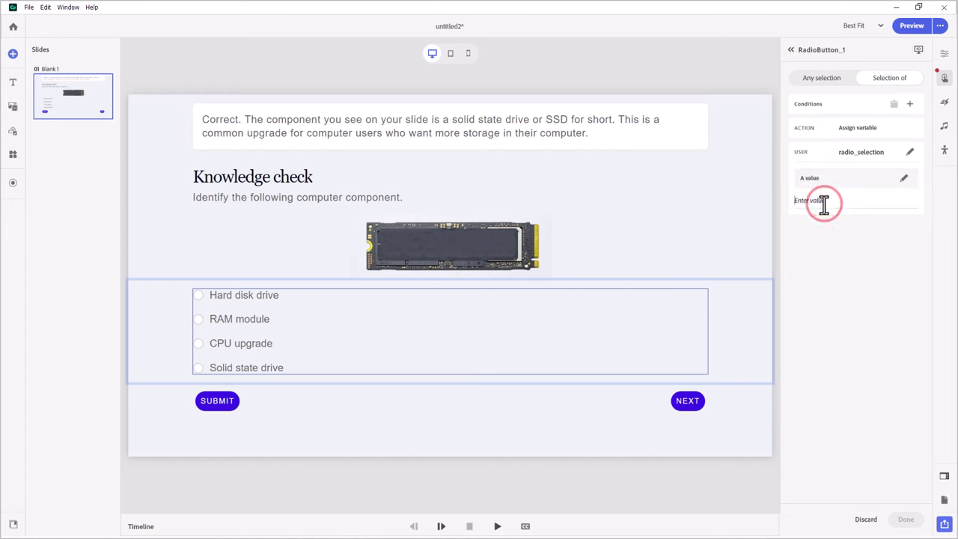
text(ssd)
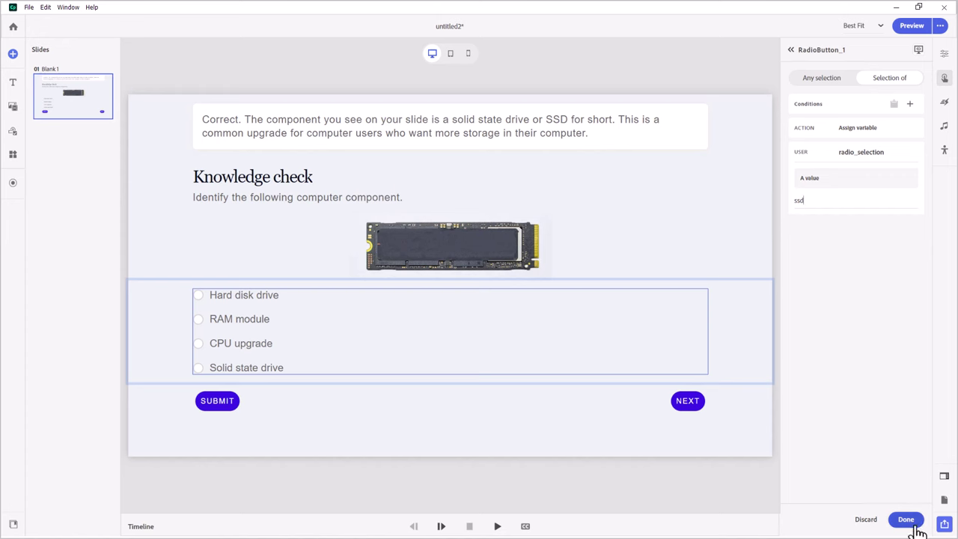
click(906, 518)
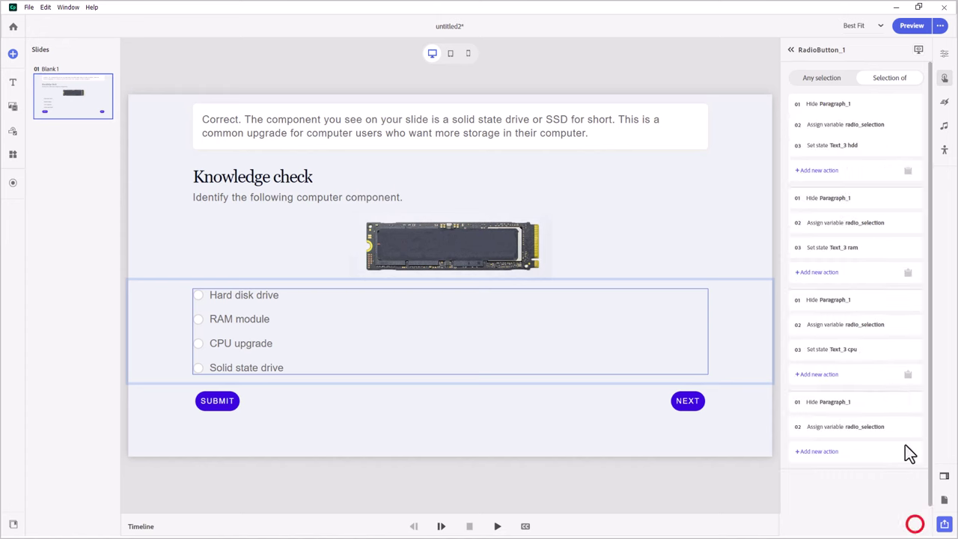
Add a third "Solid state drive" action that sets the state of the feedback text Text_3 to ssd.
click(828, 451)
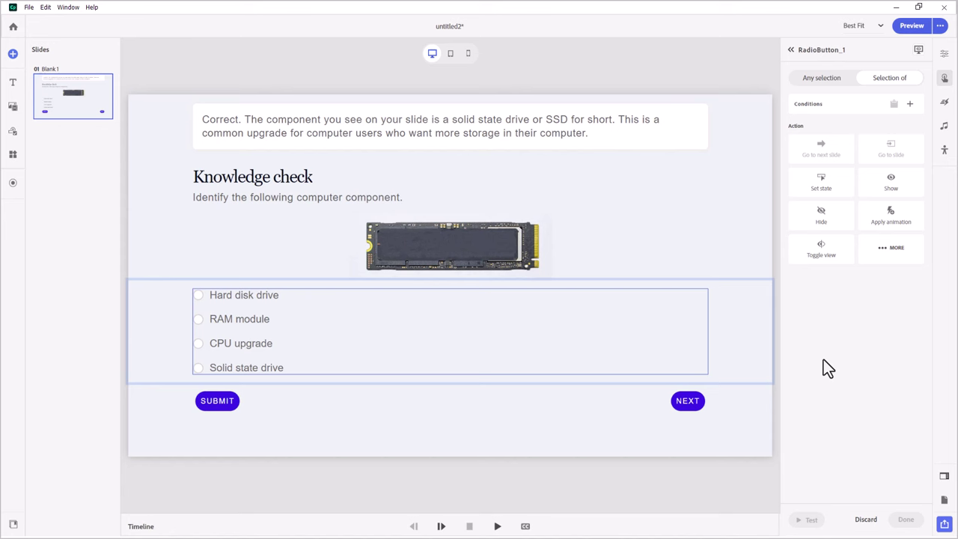
click(823, 183)
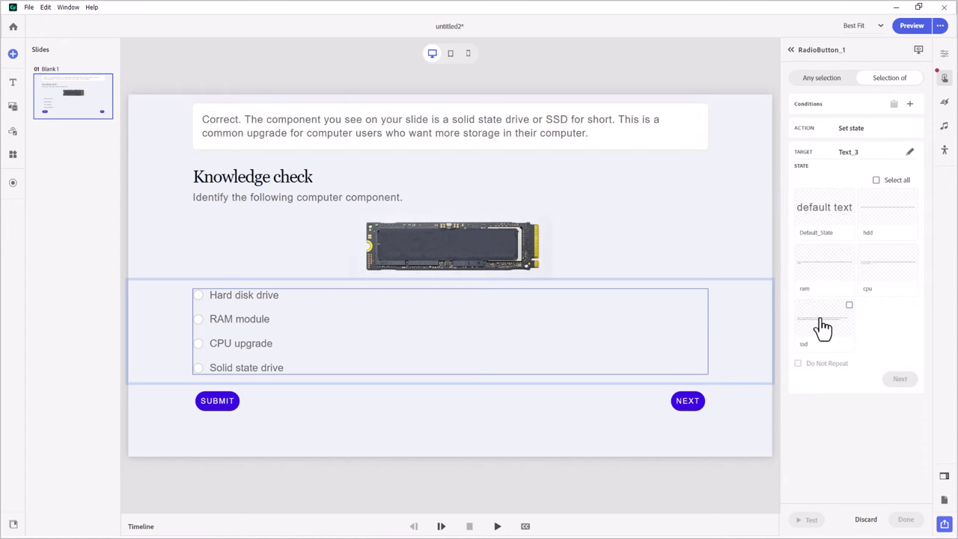
click(820, 320)
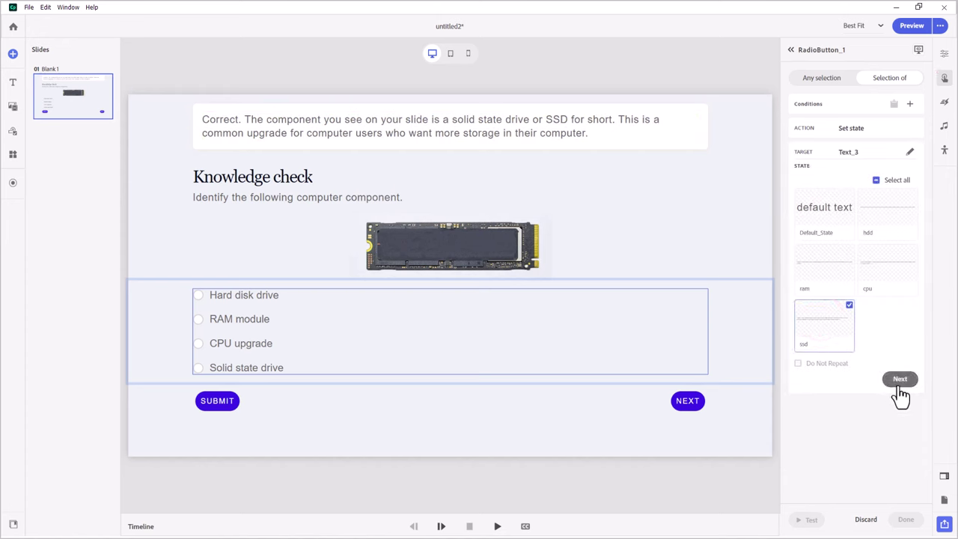
click(899, 380)
click(903, 519)
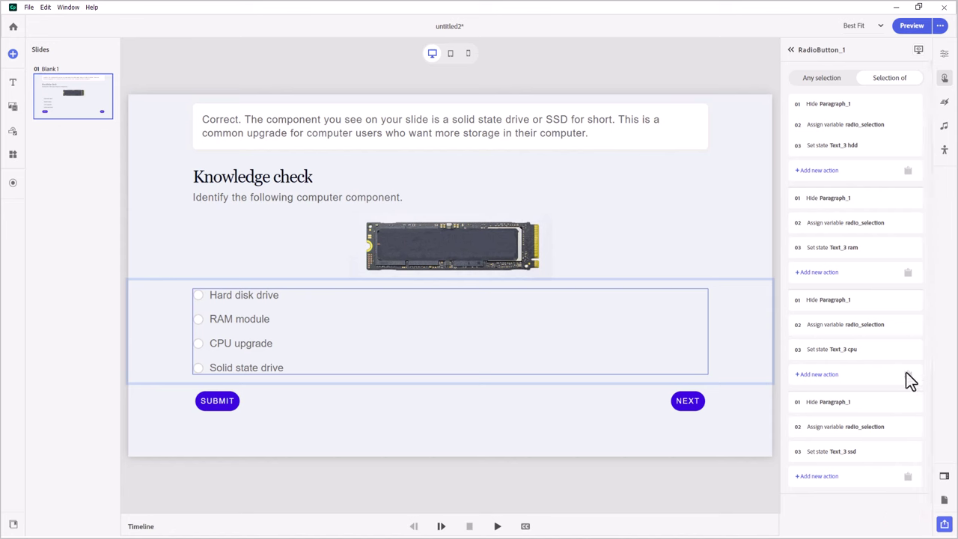
Group the three actions within each of the "RAM module", "CPU upgrade" and "Solid state drive" option sets.
click(864, 201)
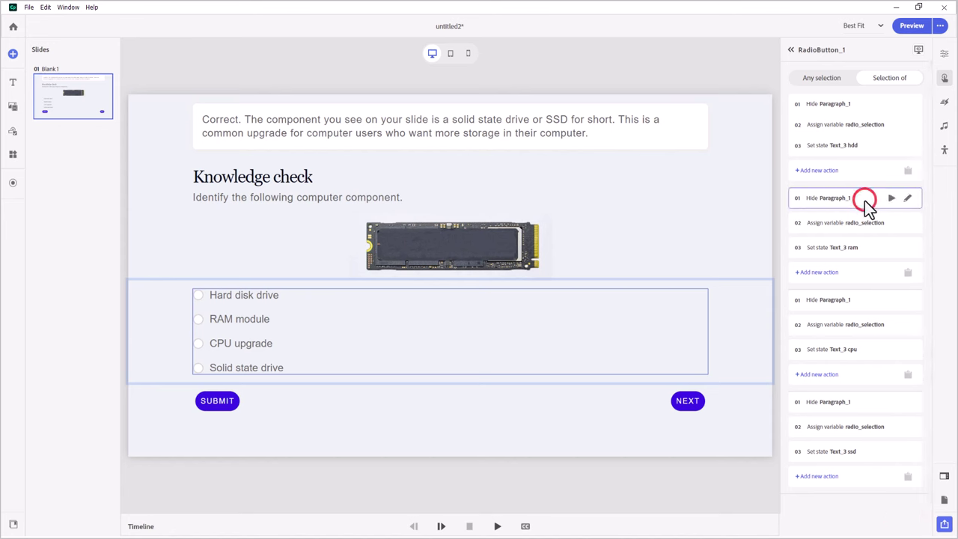
shift+click(866, 273)
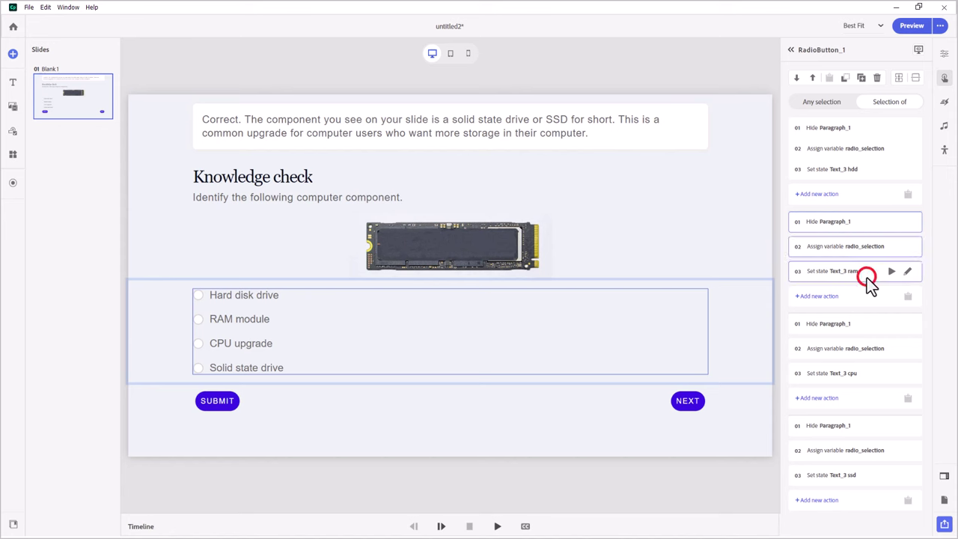
click(900, 78)
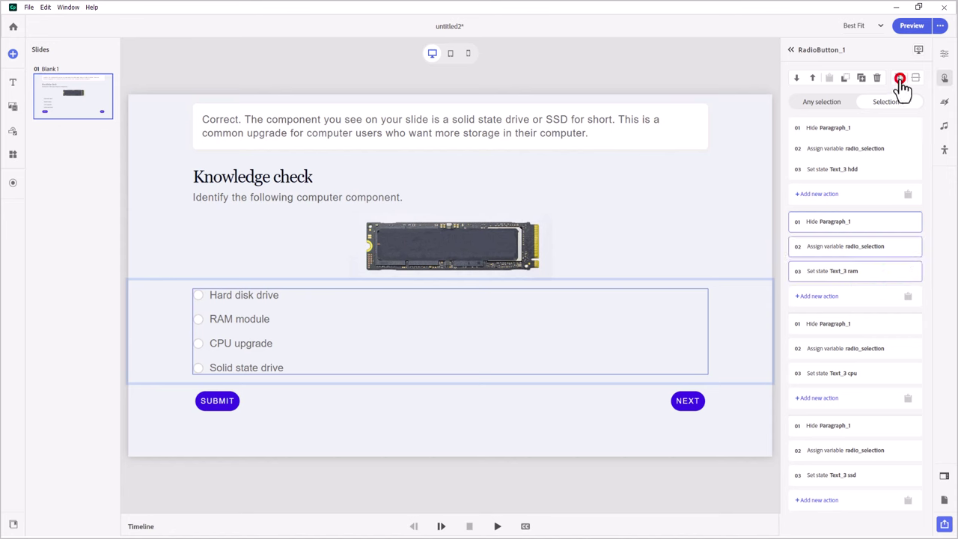
click(871, 316)
shift+click(865, 365)
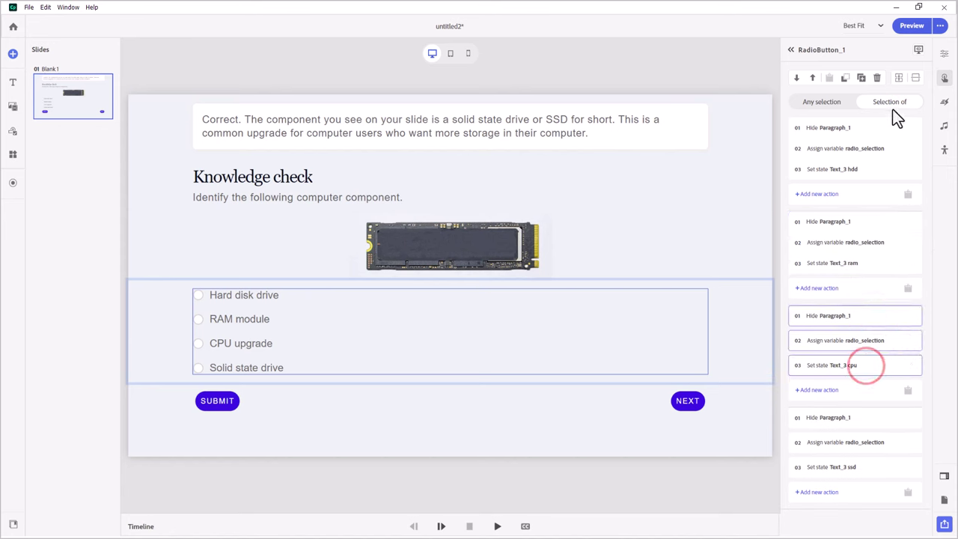
click(898, 78)
click(870, 410)
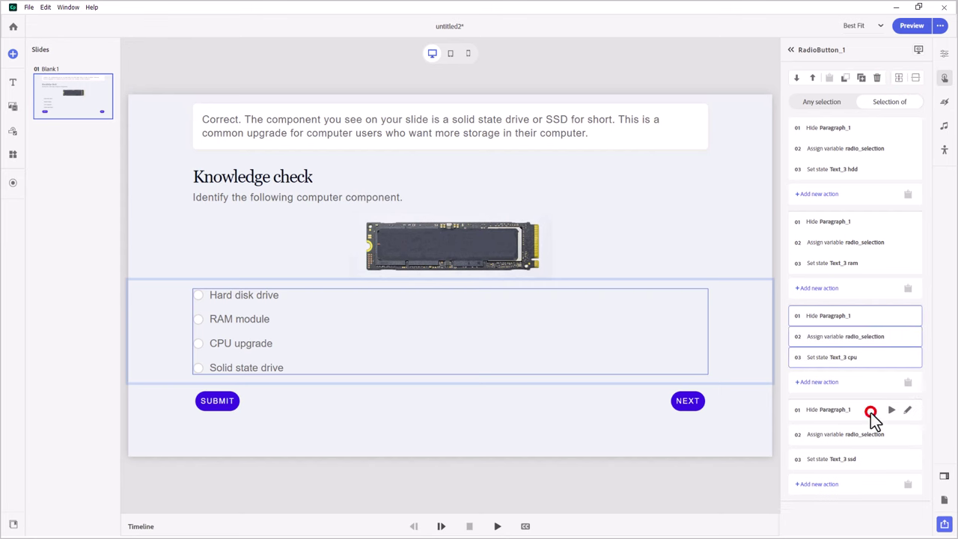
shift+click(867, 463)
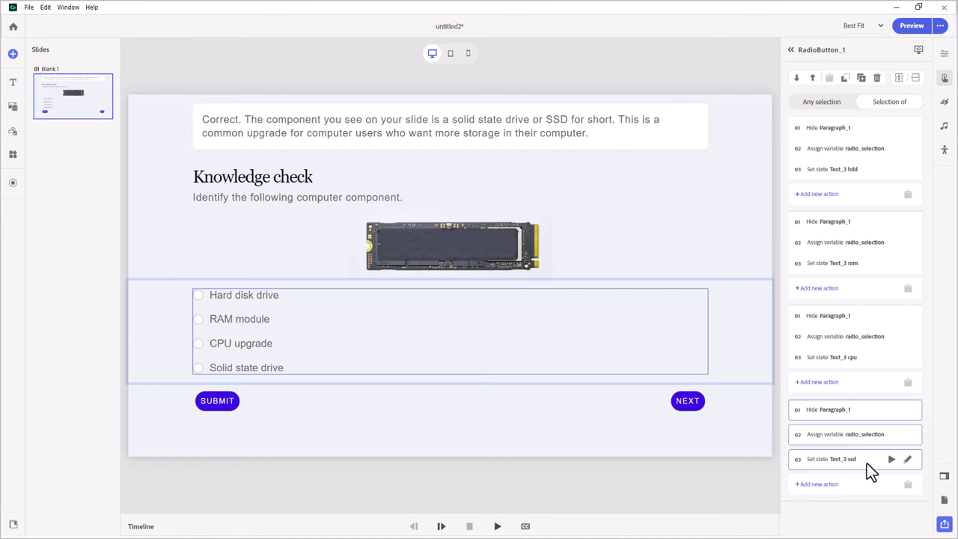
click(899, 79)
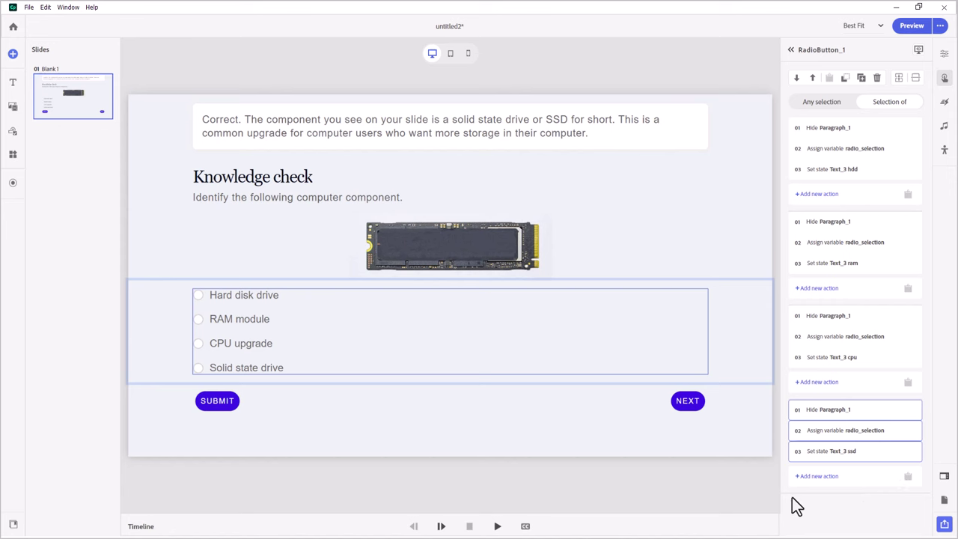
Add a Click/Tap condition to the SUBMIT button that checks whether the variable radio_selection is equal to the value "hdd".
click(224, 408)
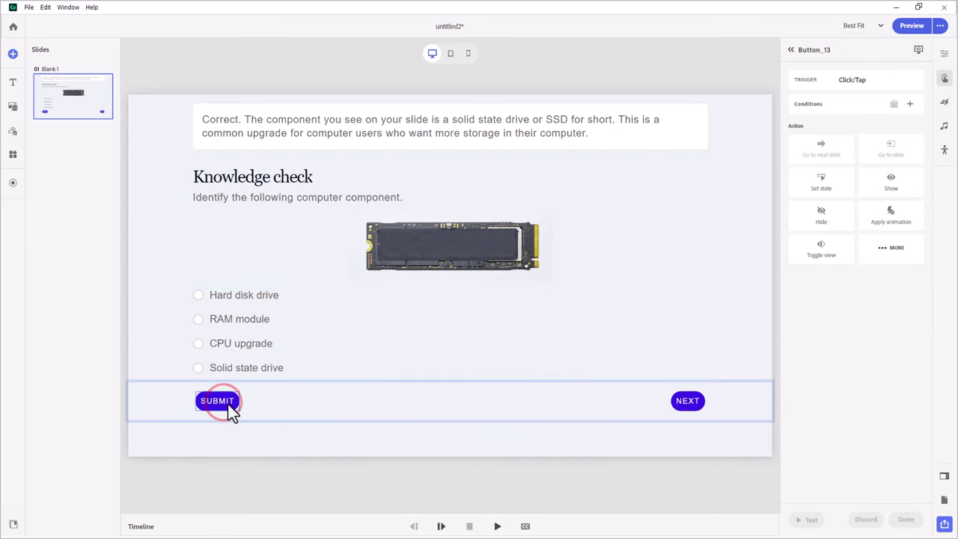
click(909, 106)
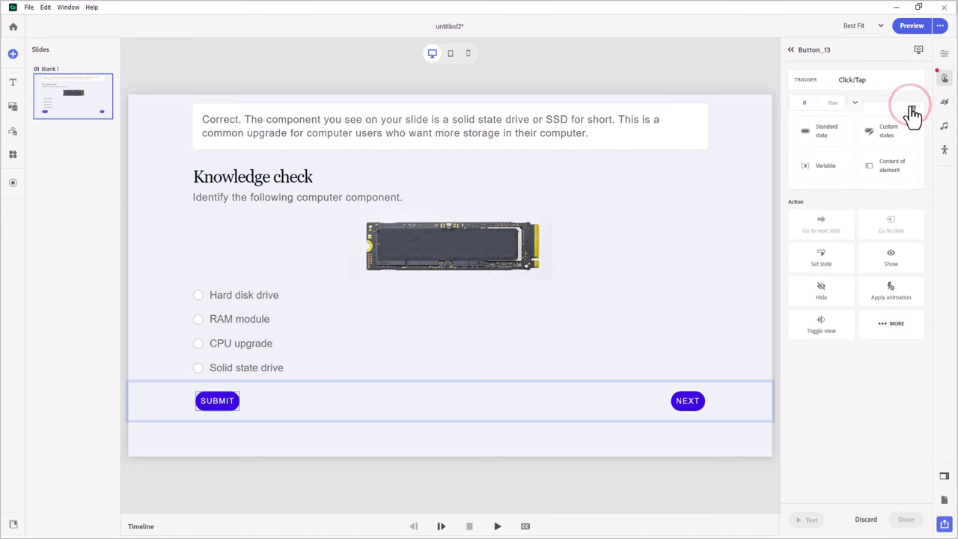
click(823, 166)
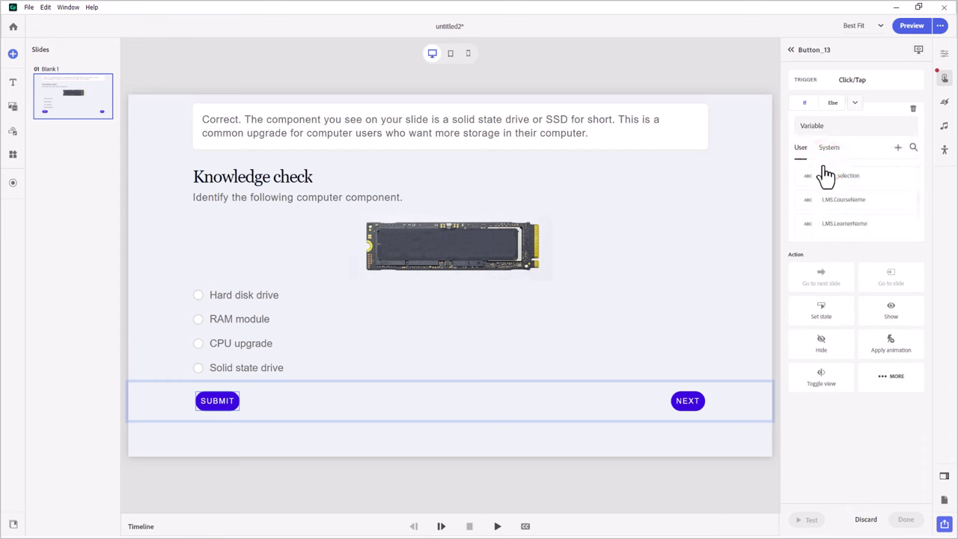
click(834, 184)
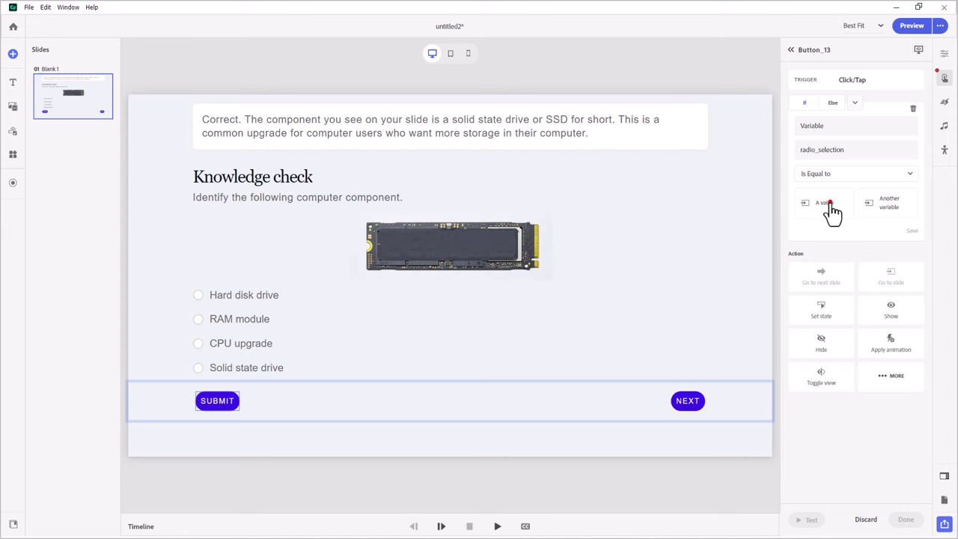
click(832, 214)
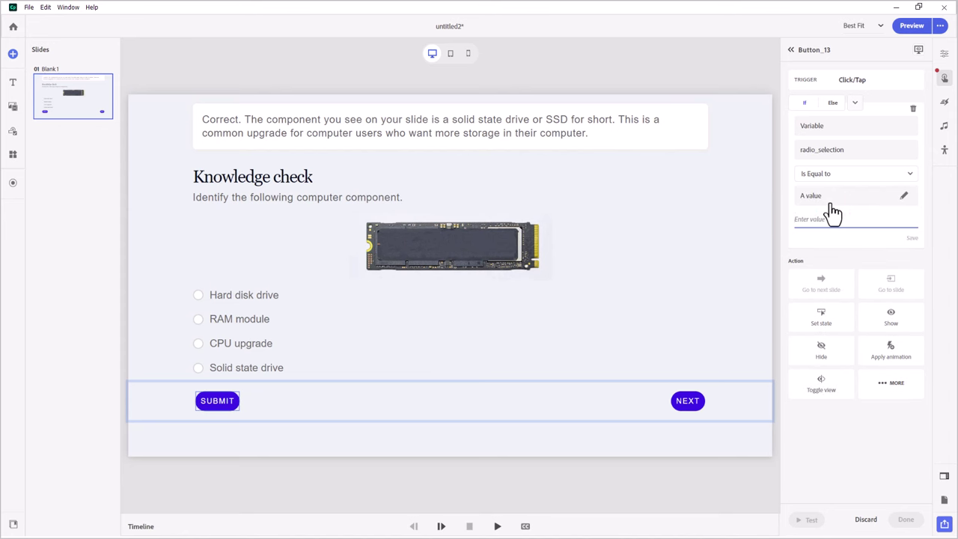
text(hdd)
click(911, 238)
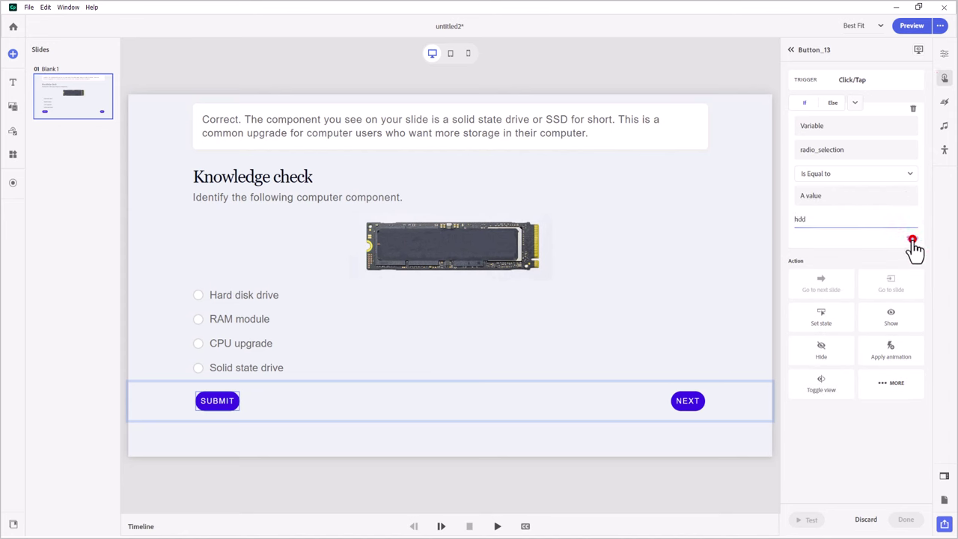
Make the SUBMIT button show the content section Paragraph_1 when the hdd condition is met.
click(895, 239)
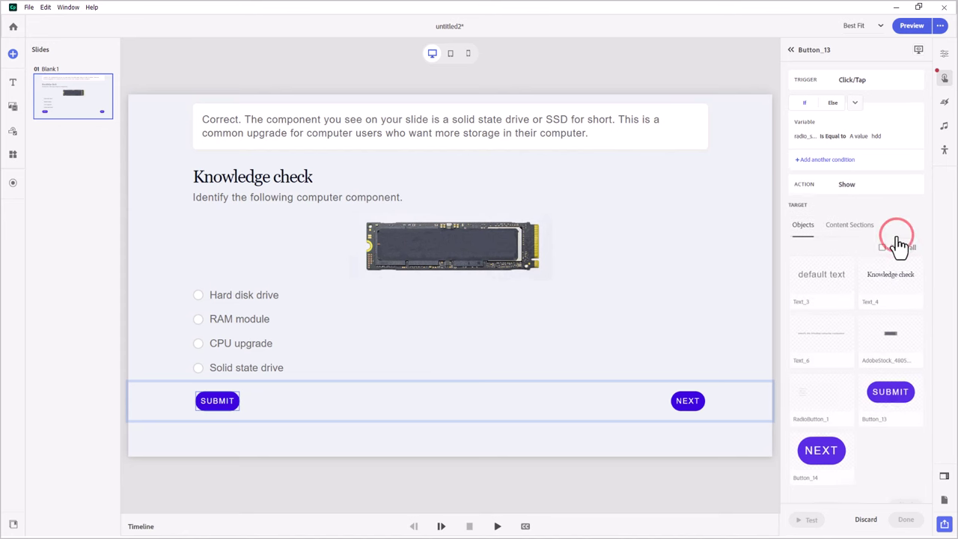
click(851, 226)
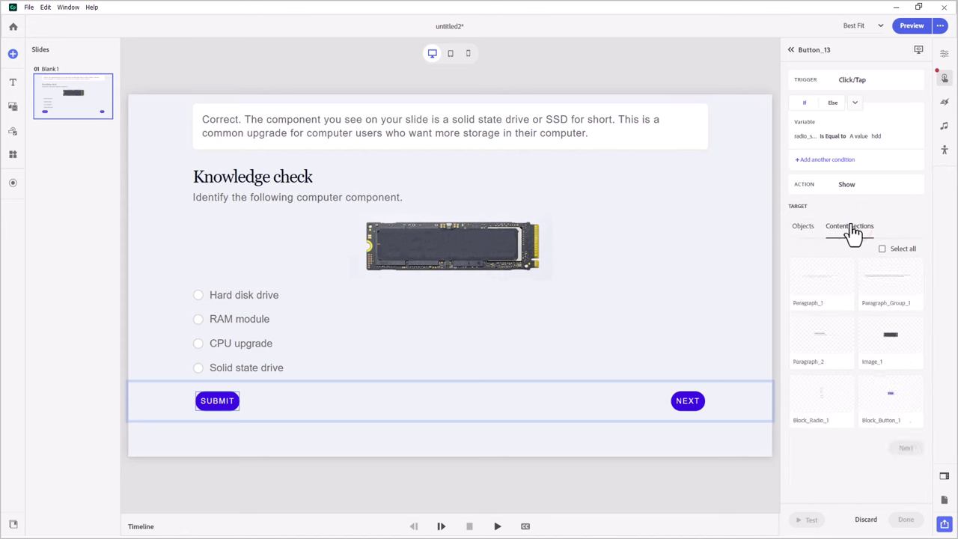
click(810, 291)
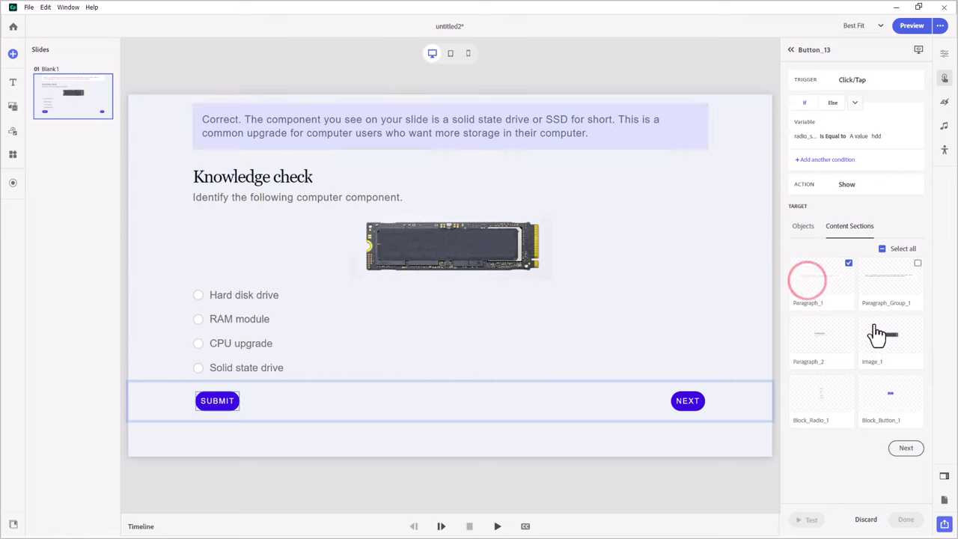
click(906, 448)
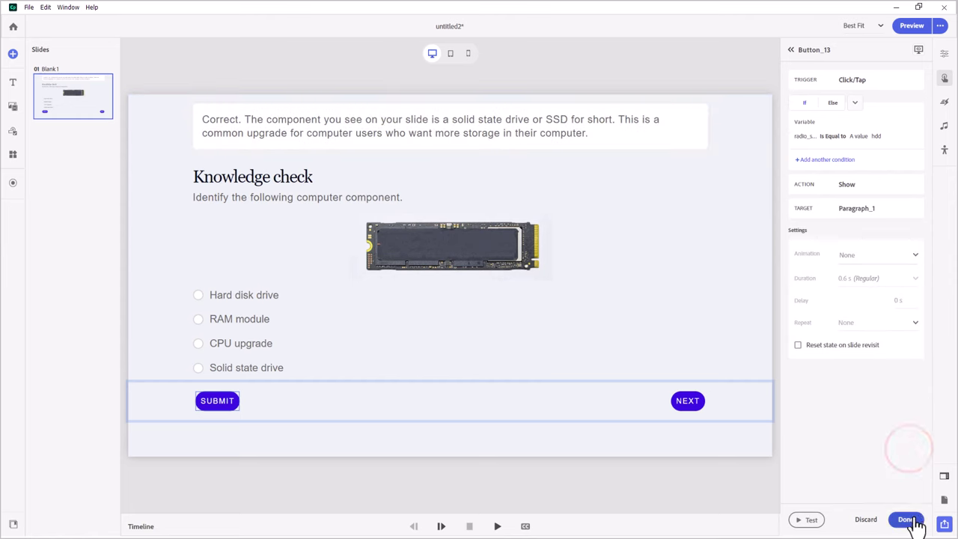
click(906, 519)
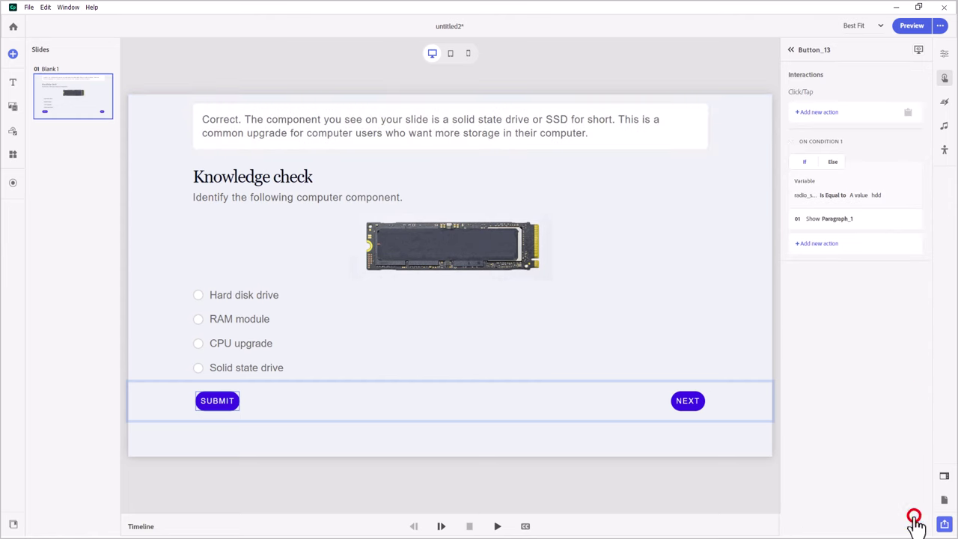
Add a second Click/Tap condition to the SUBMIT button that checks whether the variable radio_selection is equal to the value "ram".
click(820, 112)
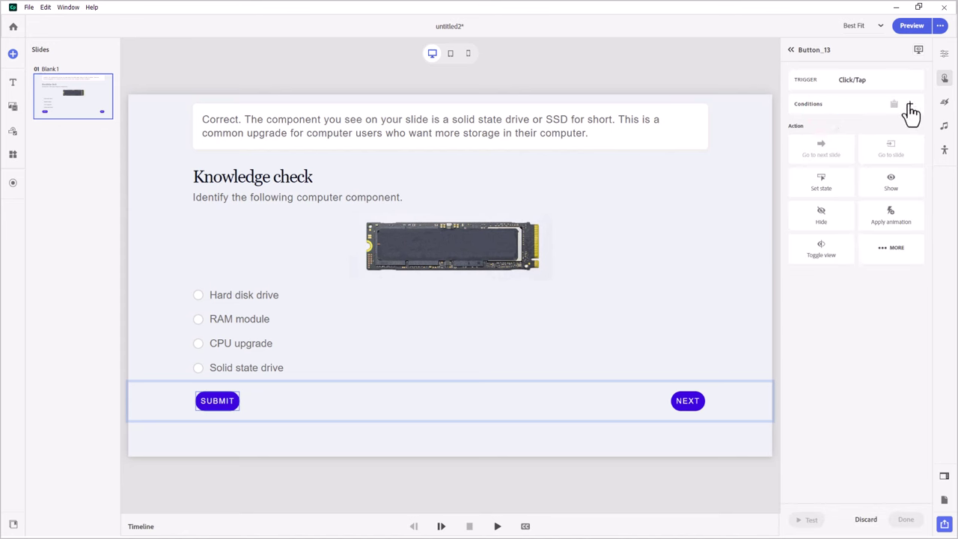
click(907, 103)
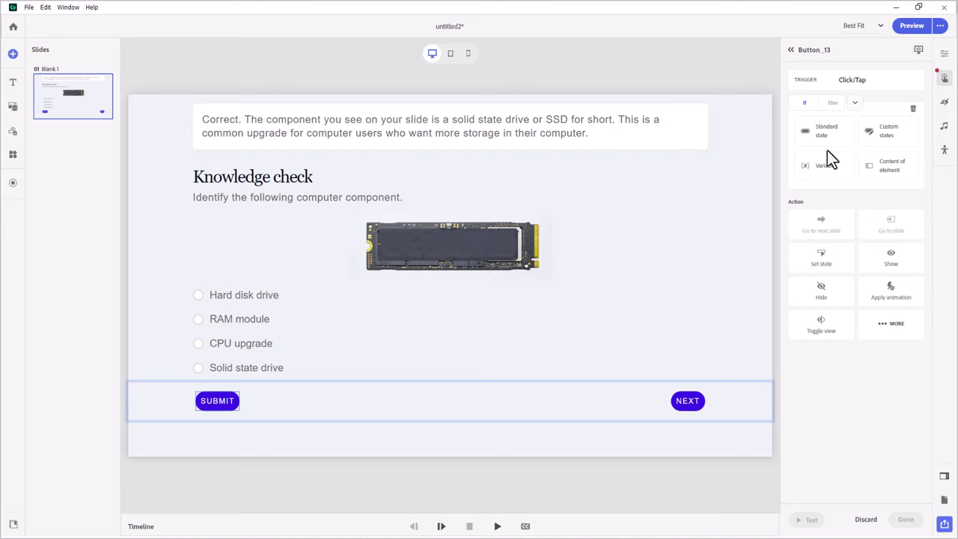
click(821, 168)
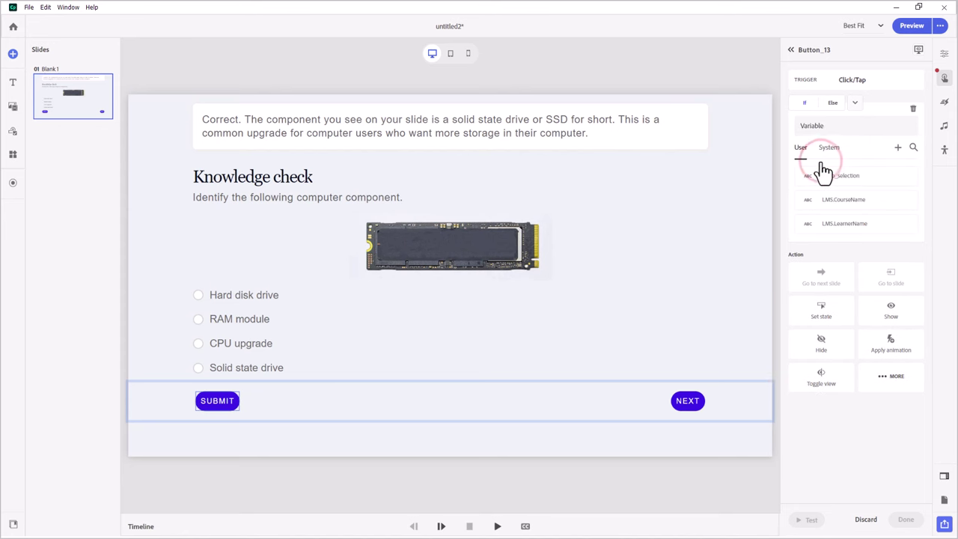
click(834, 176)
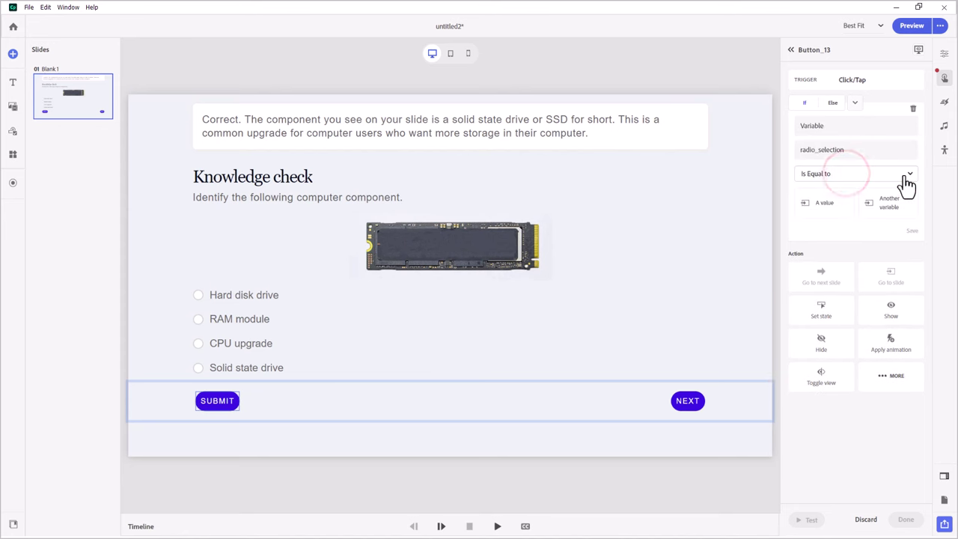
click(829, 212)
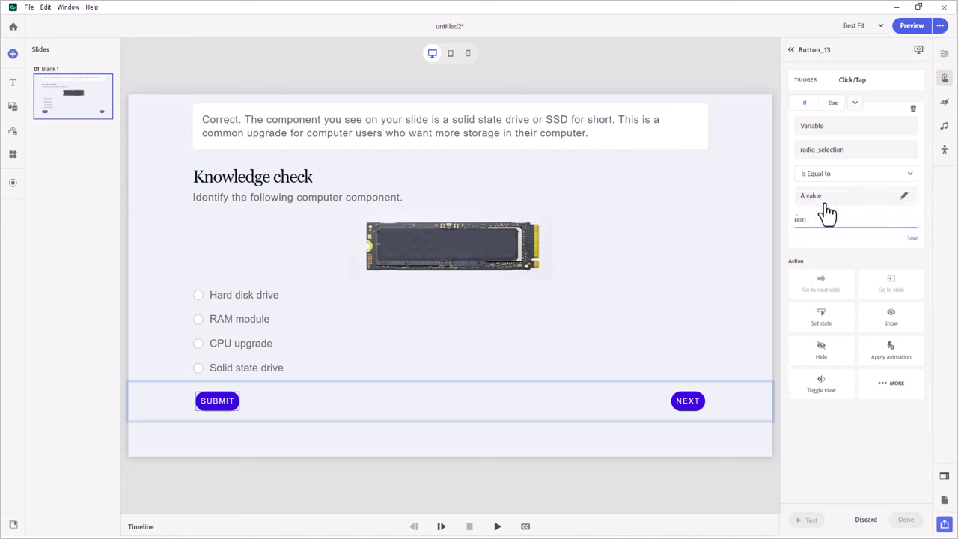
click(913, 238)
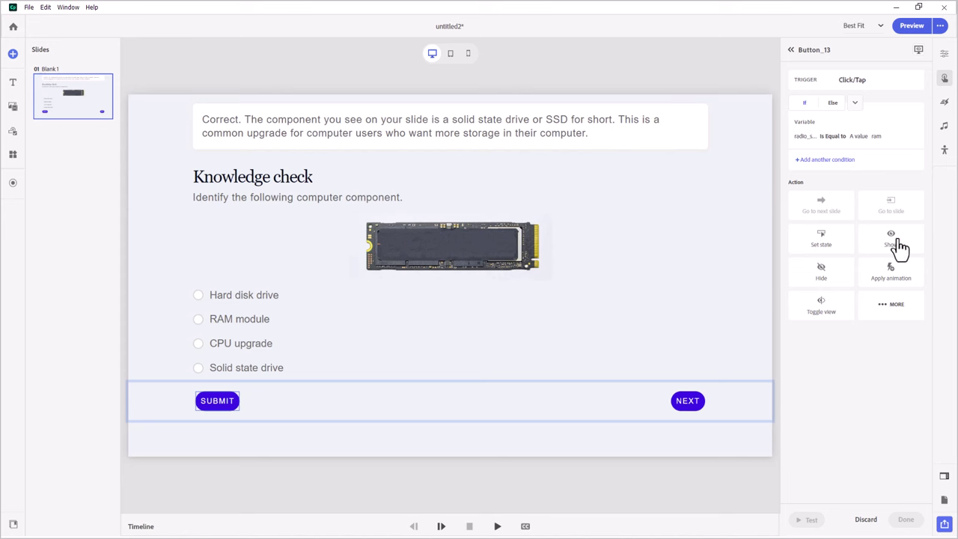
Make the SUBMIT button show the content section Paragraph_1 when the ram condition is met.
click(893, 239)
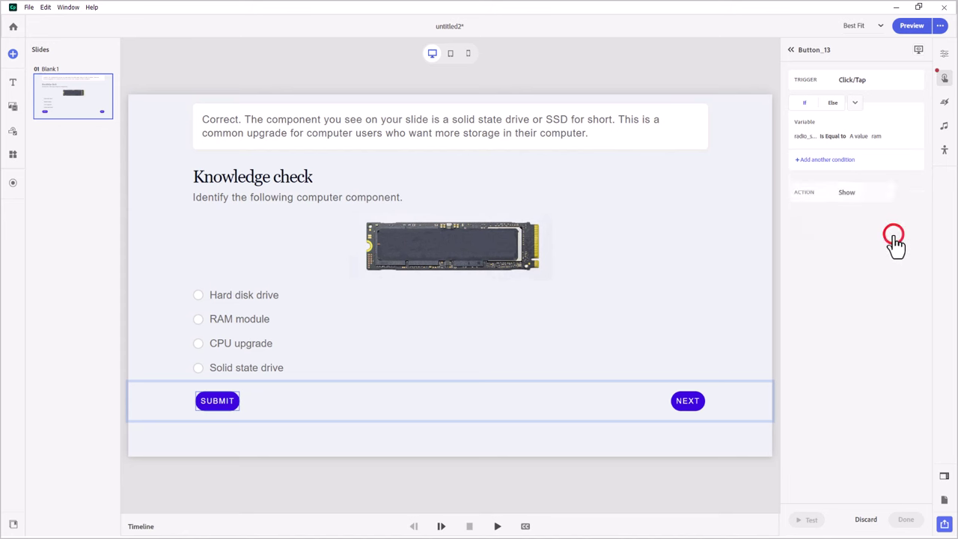
click(853, 226)
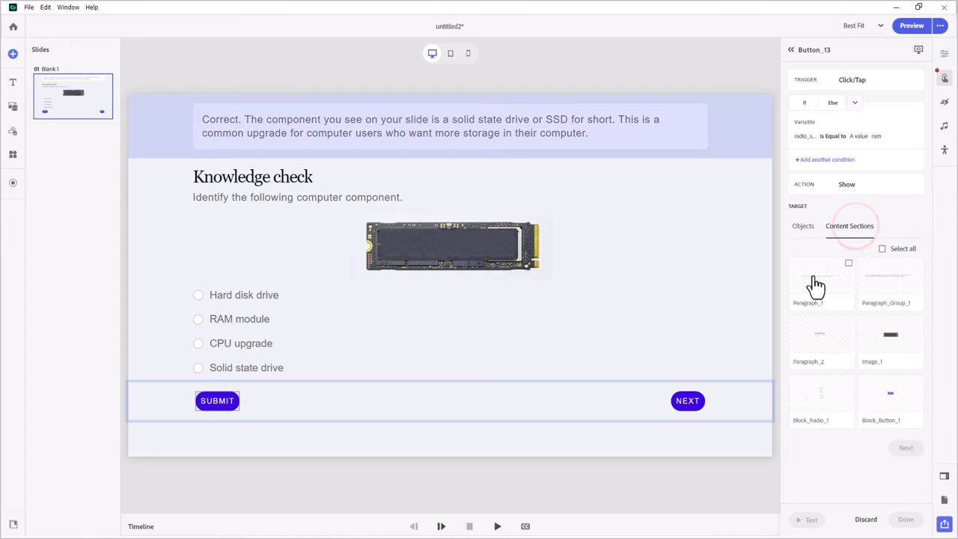
click(816, 288)
click(906, 449)
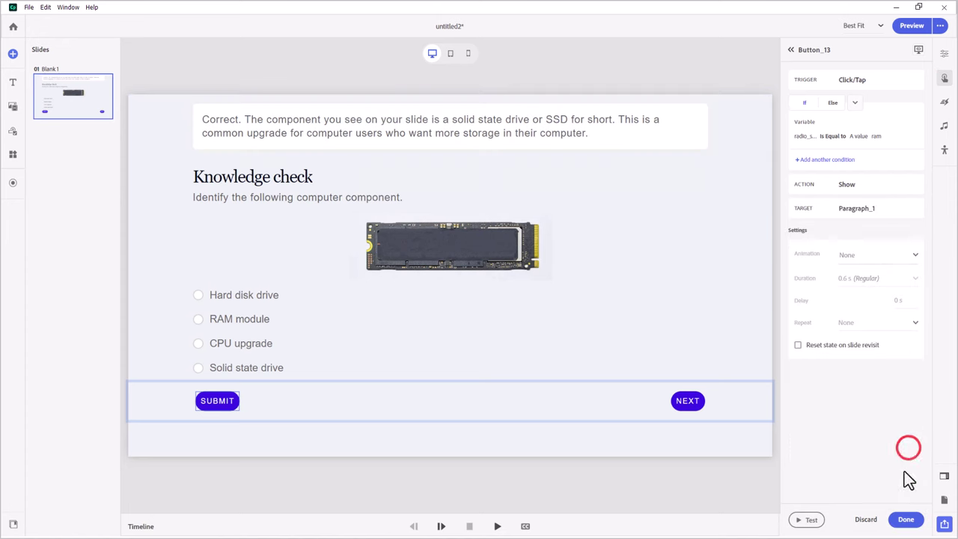
click(905, 519)
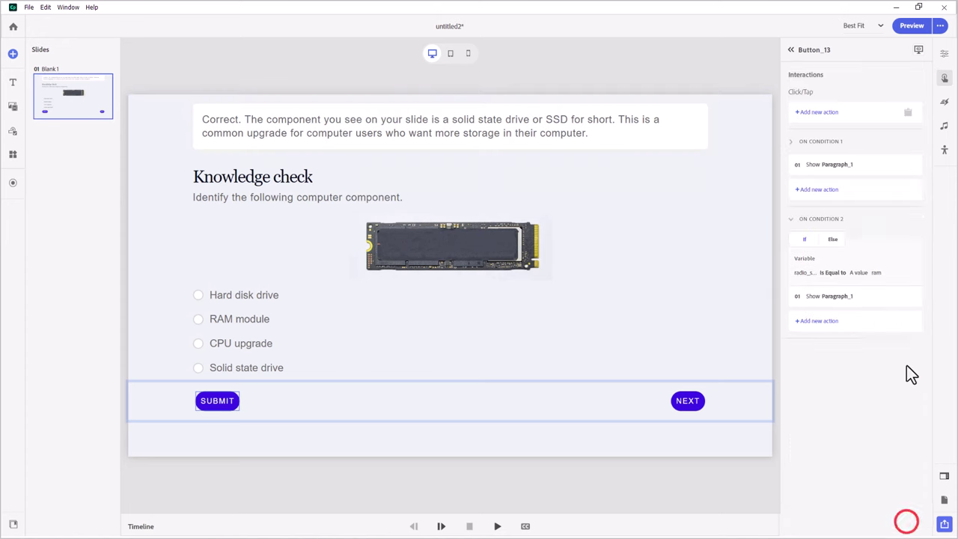
Add a third Click/Tap condition to the SUBMIT button that checks whether radio_selection is equal to the value "cpu".
click(826, 113)
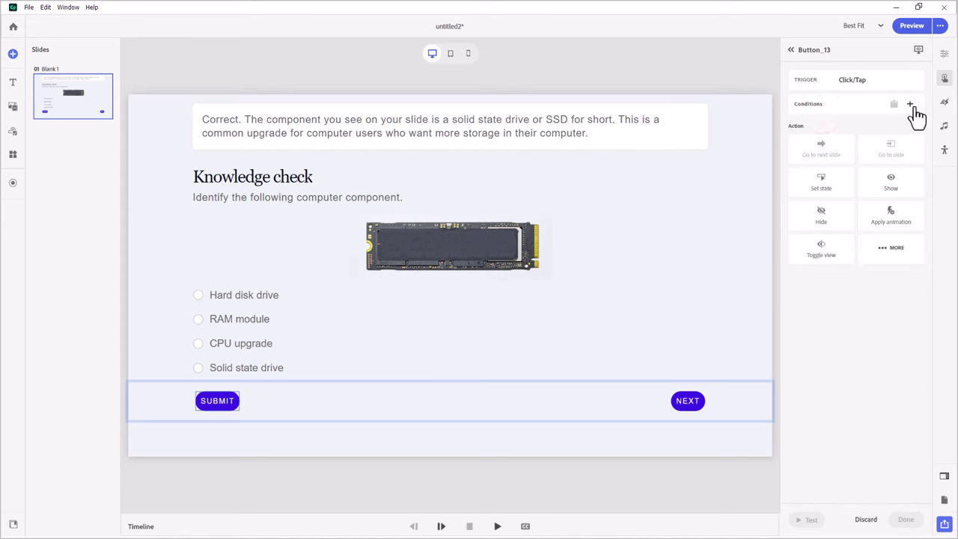
click(910, 105)
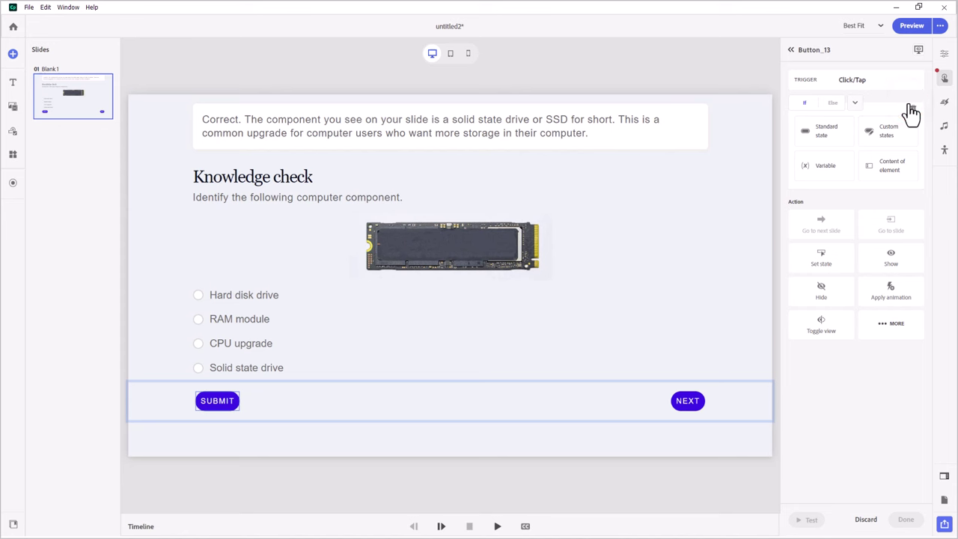
click(823, 171)
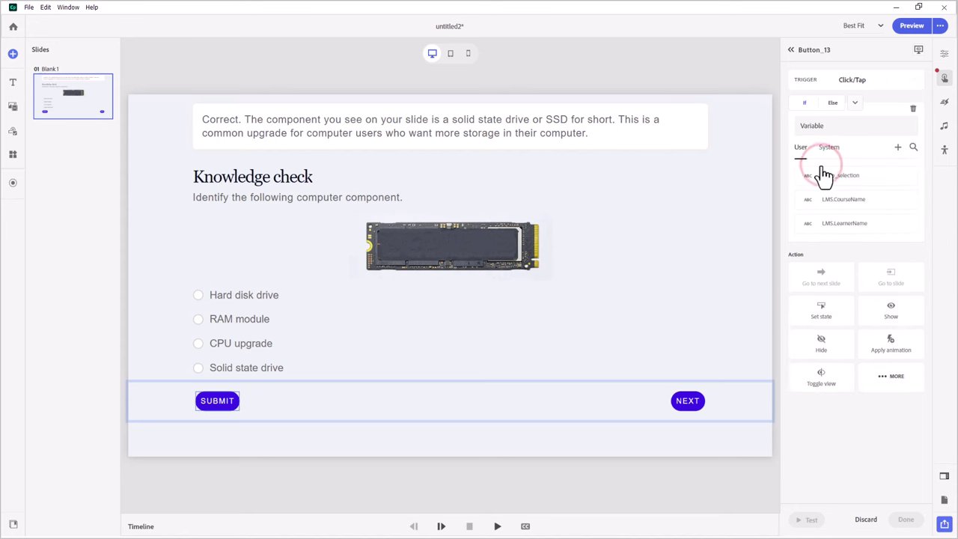
click(845, 177)
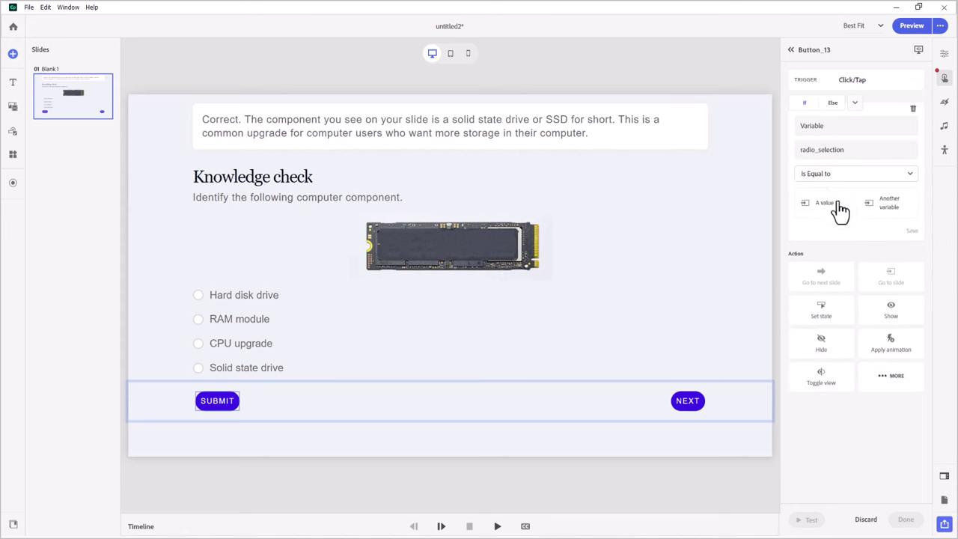
click(823, 205)
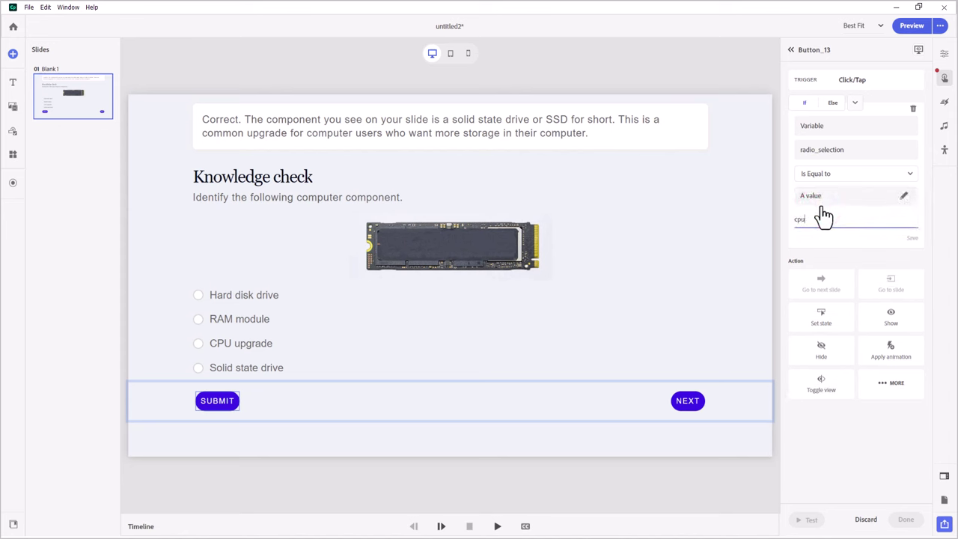
click(912, 237)
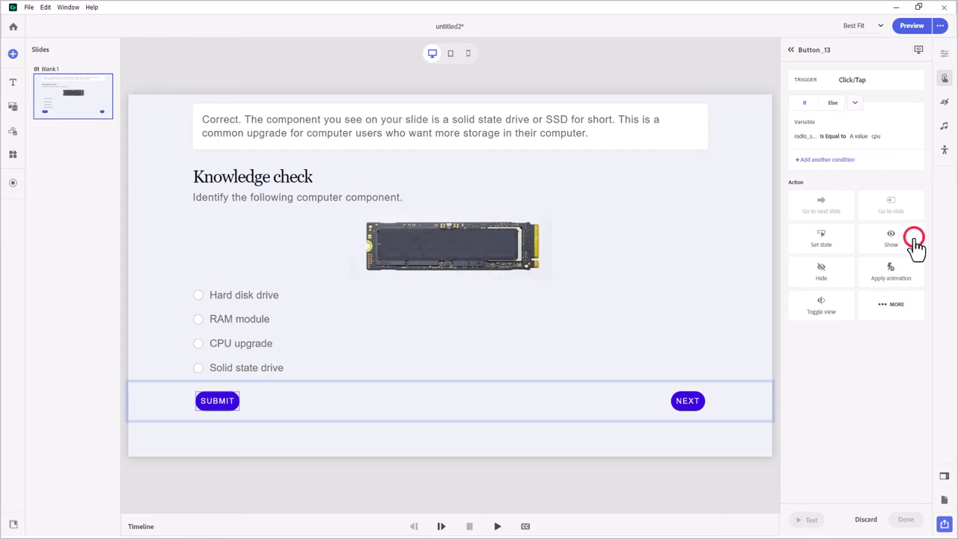
Make the SUBMIT button show the content section Paragraph_1 when the cpu condition is met.
click(893, 238)
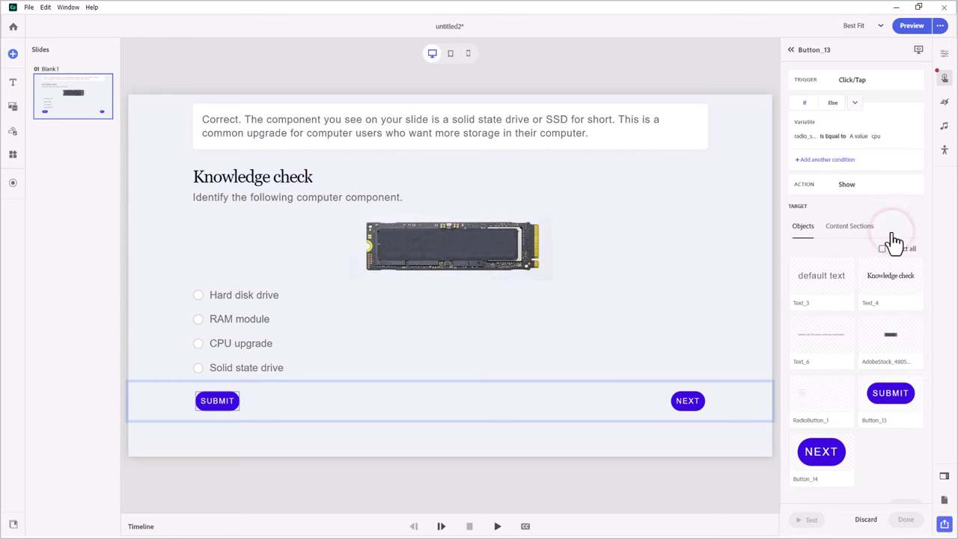
click(853, 227)
click(818, 285)
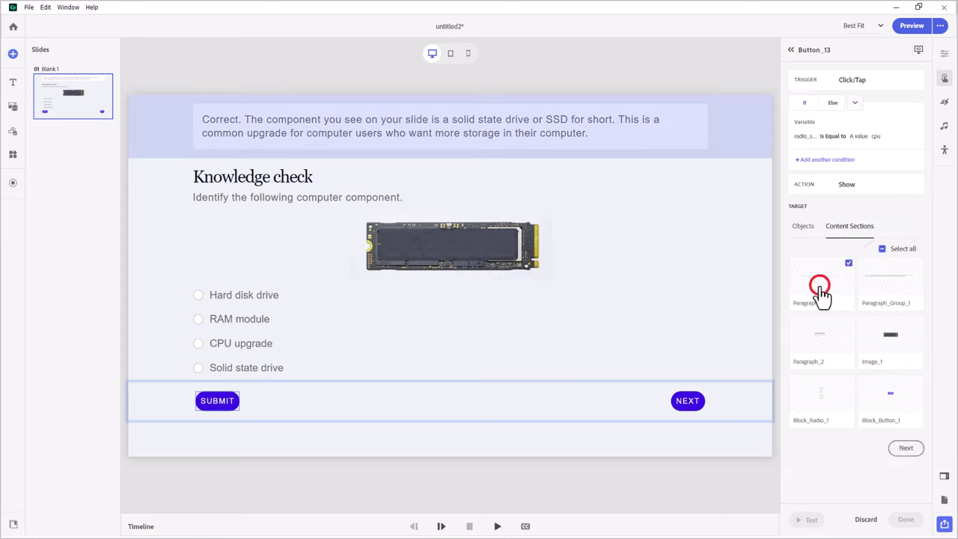
click(906, 447)
click(906, 518)
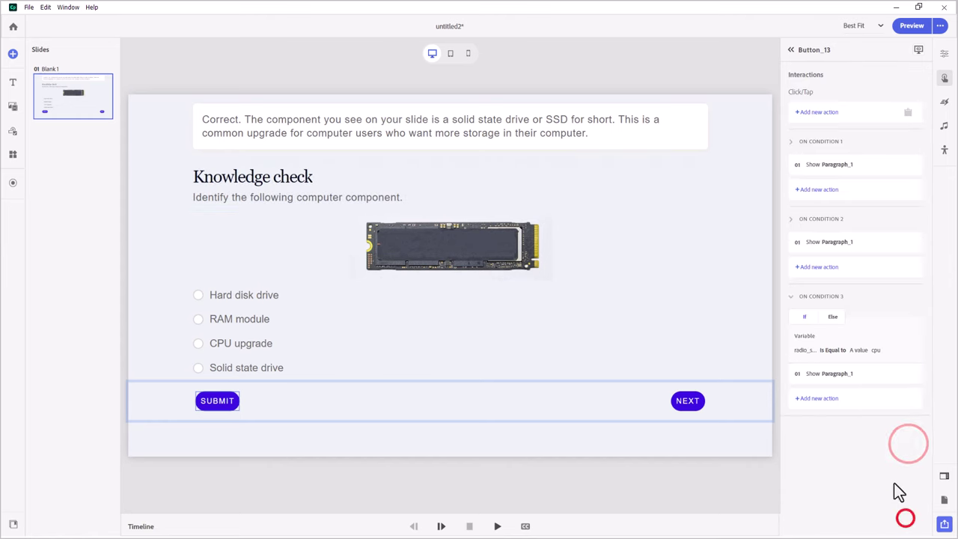
Add a fourth Click/Tap condition to the SUBMIT button that checks whether radio_selection is equal to the value "ssd".
click(821, 112)
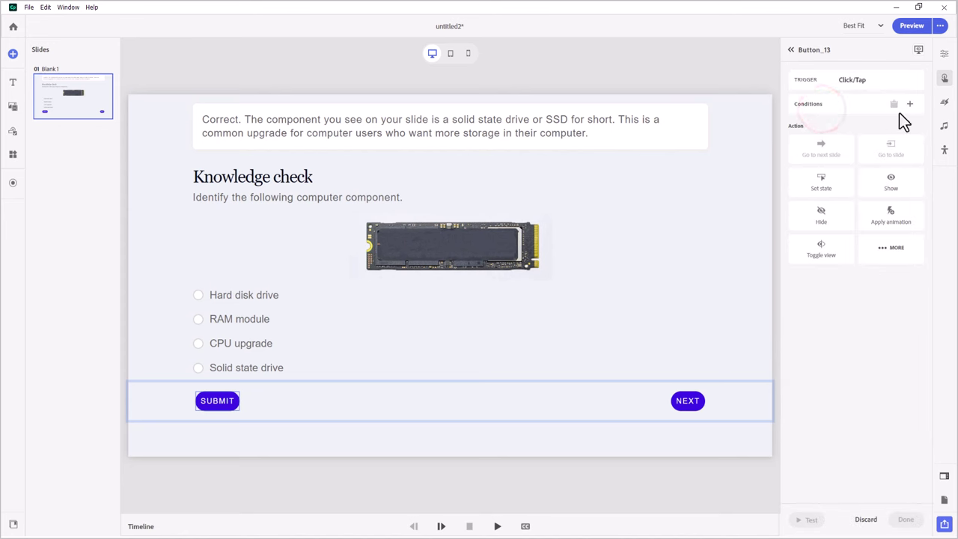
click(909, 105)
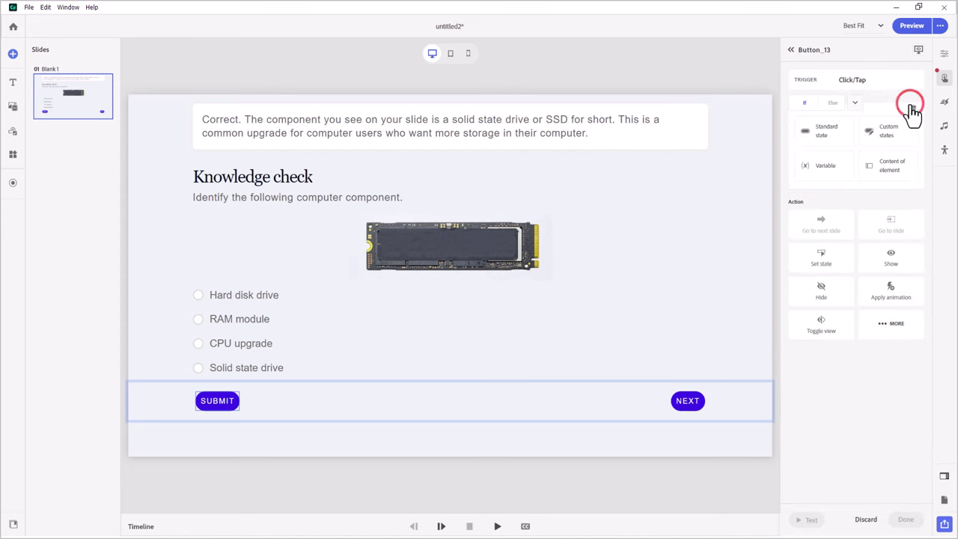
click(818, 166)
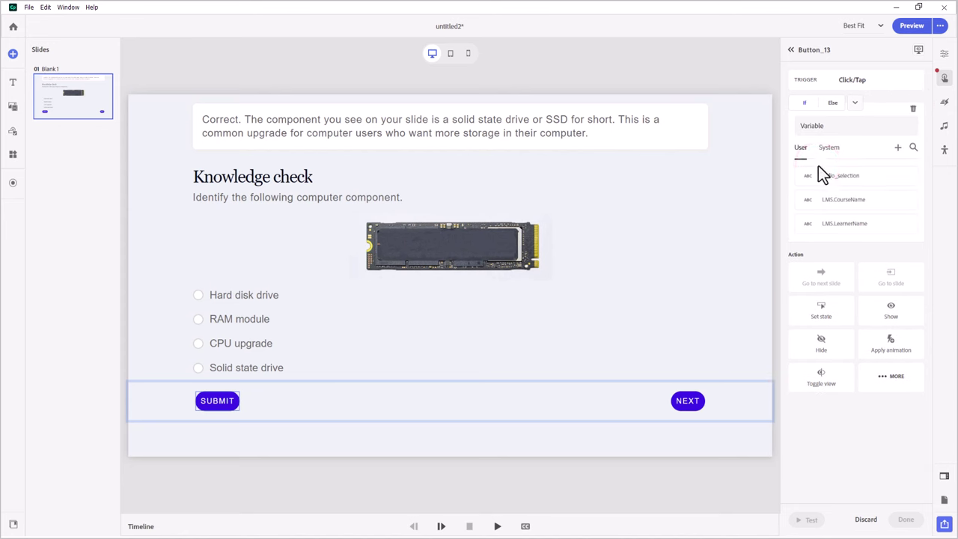
click(846, 174)
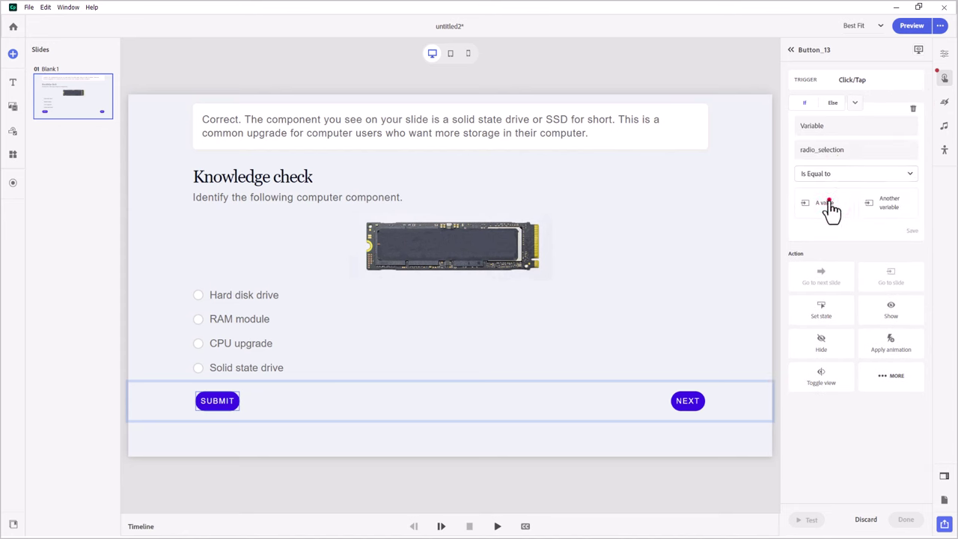
click(826, 202)
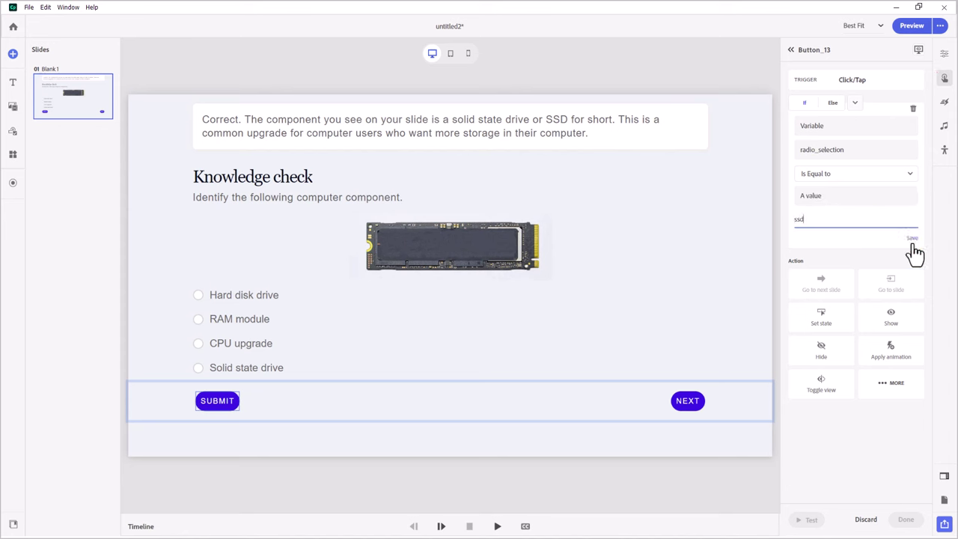
click(912, 239)
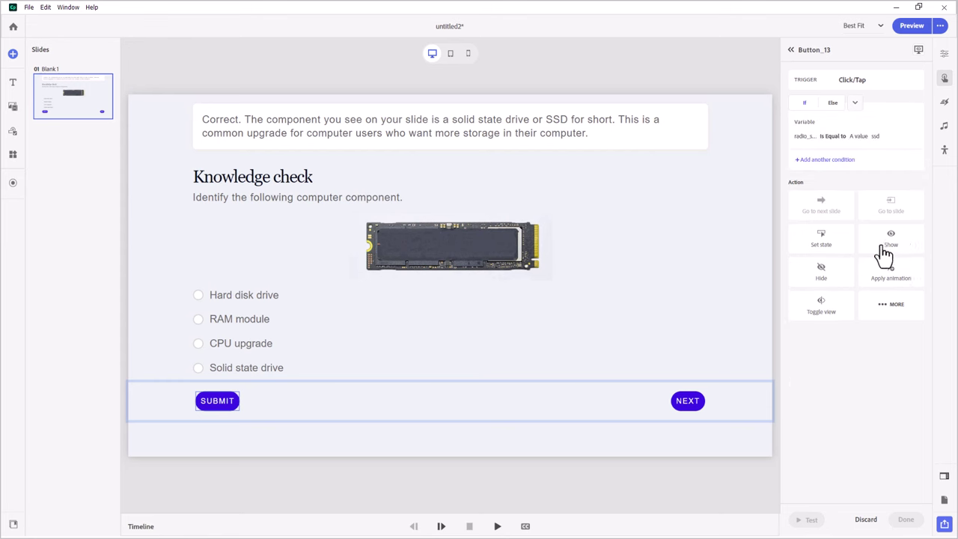
Make the SUBMIT button show the content section Paragraph_1 when the ssd condition is met.
click(891, 239)
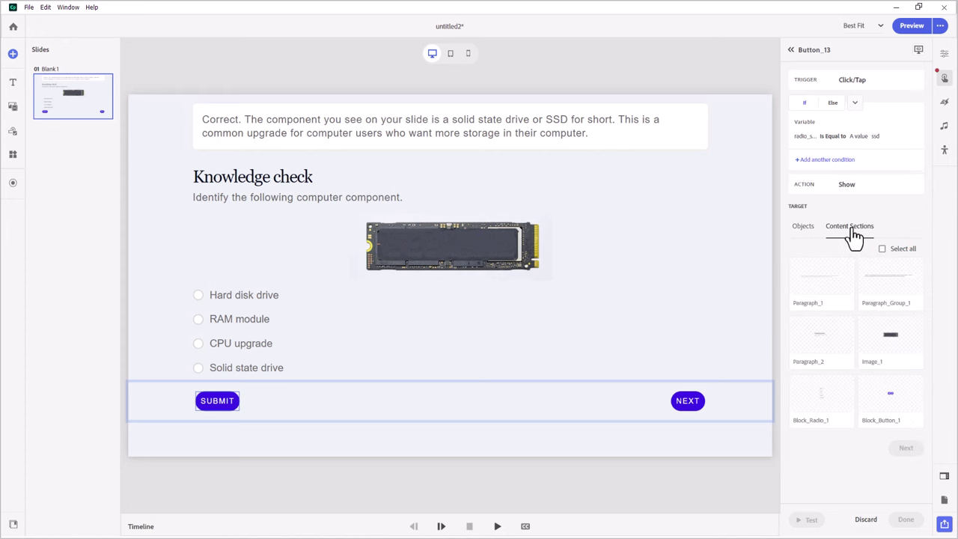
click(822, 274)
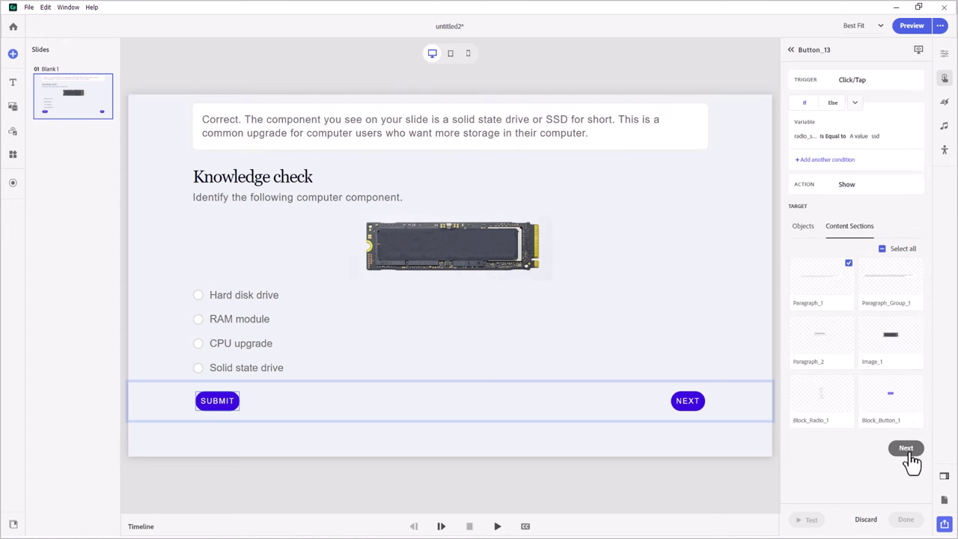
click(907, 449)
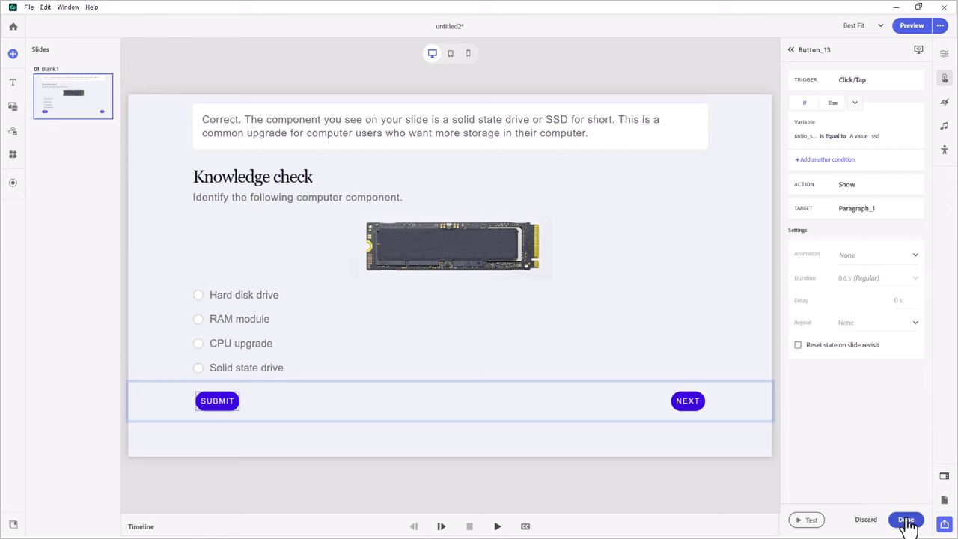
click(905, 519)
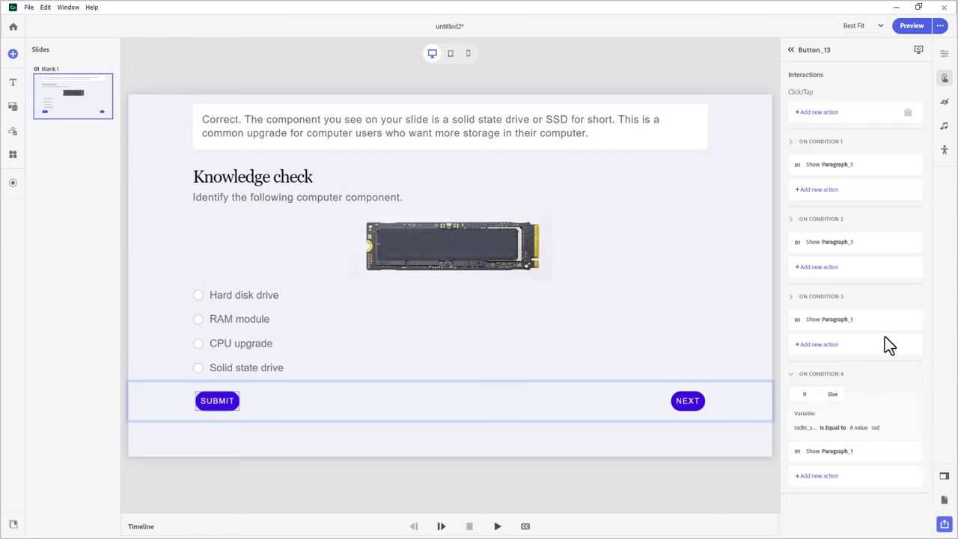
Add a second action to the ssd condition that shows the NEXT button, Button_14.
click(825, 478)
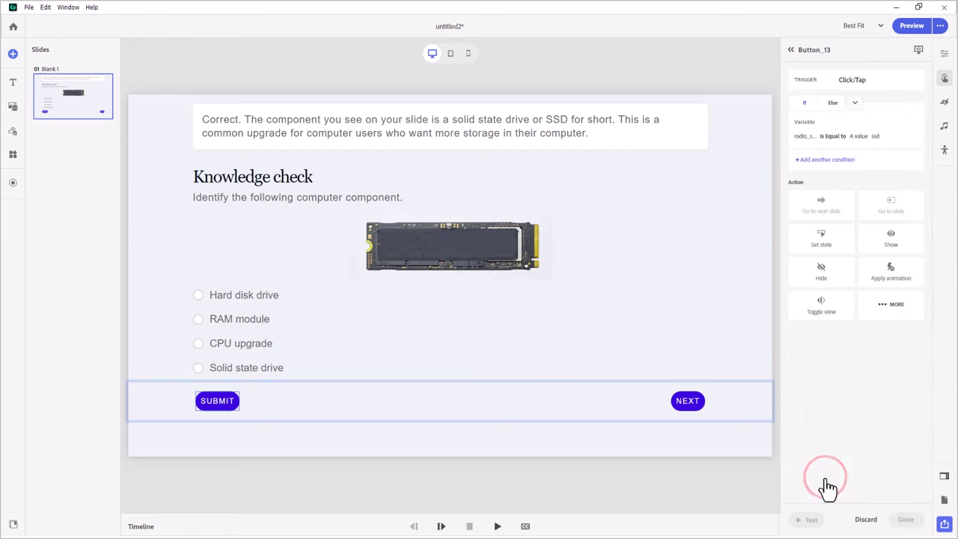
click(896, 238)
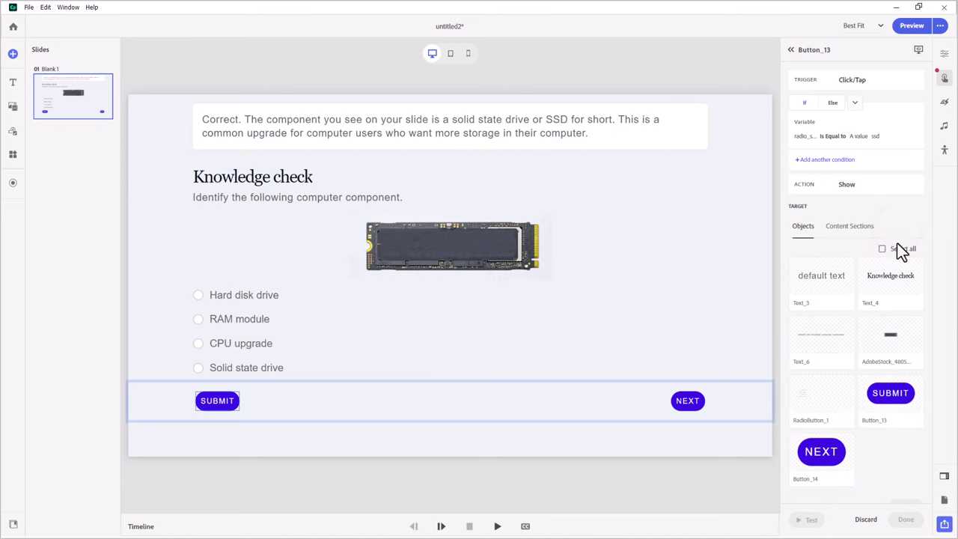
click(825, 461)
scroll(853, 460, down, 1)
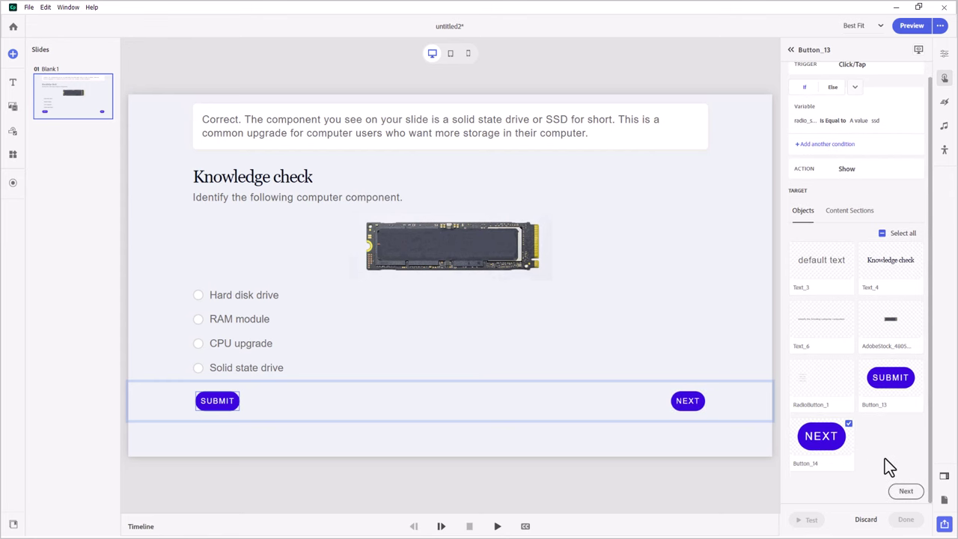
click(905, 494)
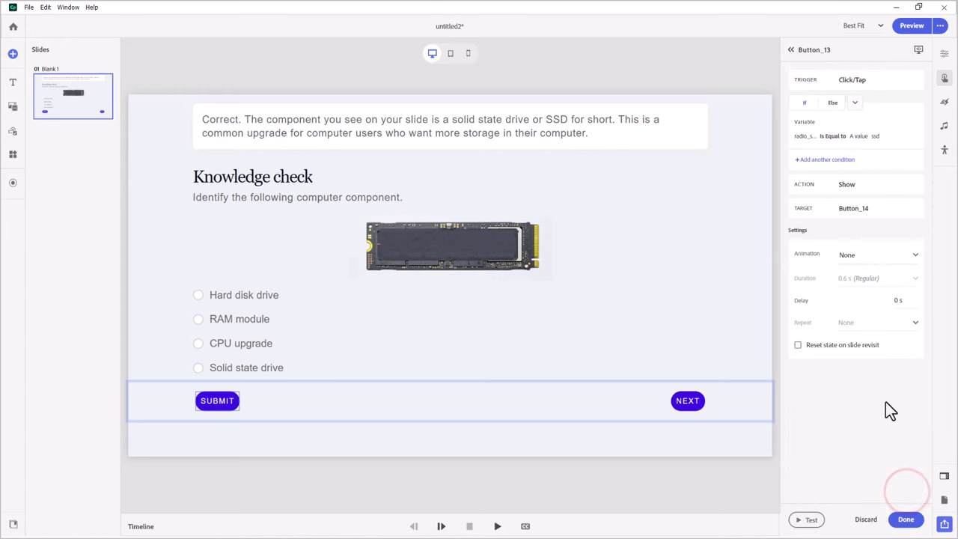
click(905, 517)
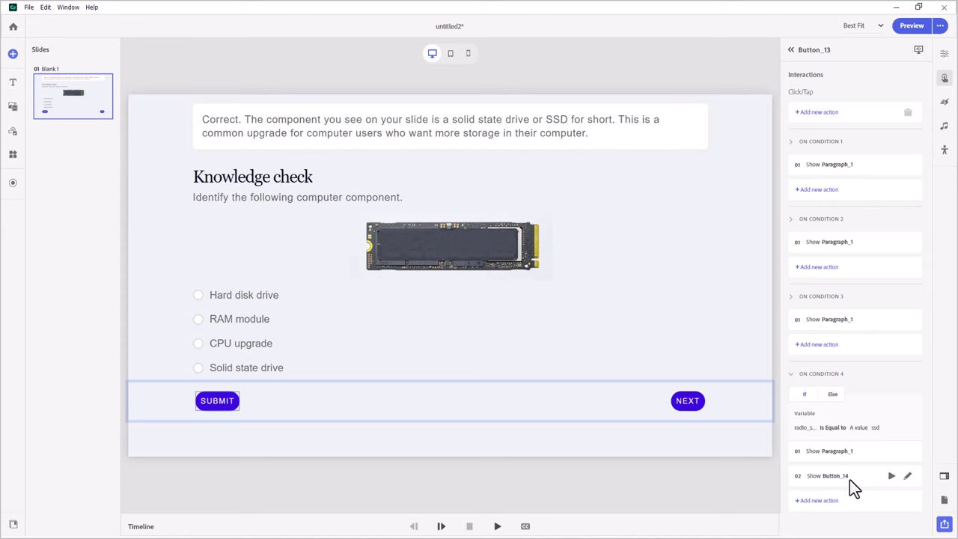
Add a third action to the SUBMIT button's ssd condition that disables the radio options, RadioButton_1, and the SUBMIT button, Button_13.
click(823, 499)
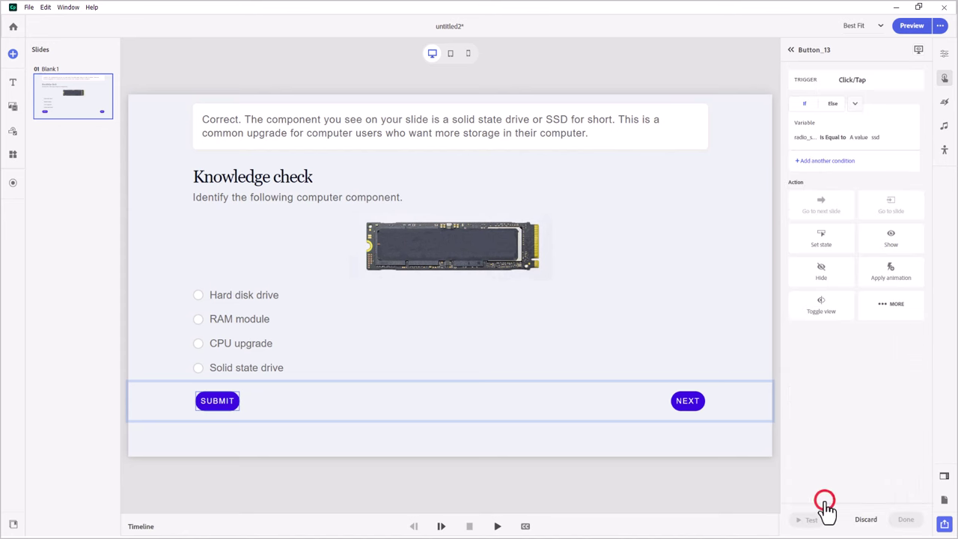
click(894, 306)
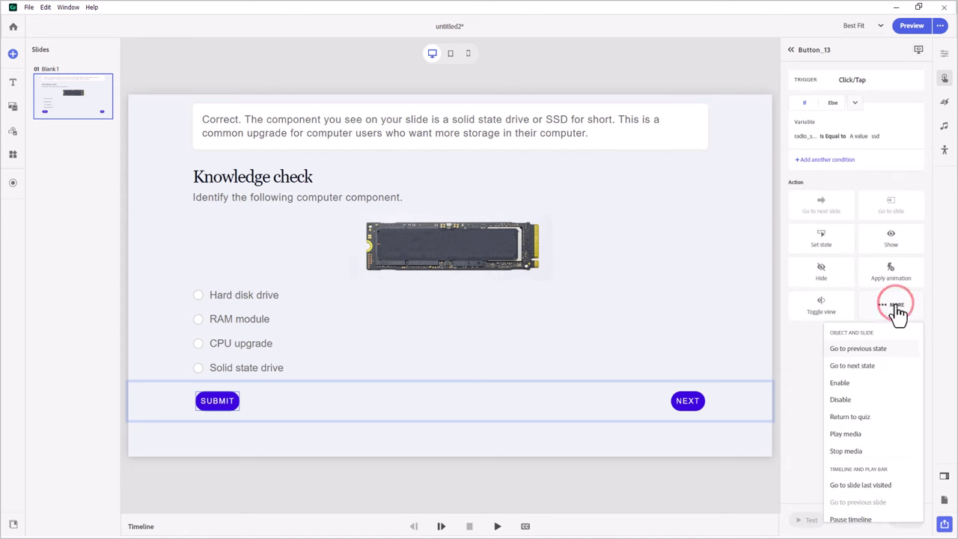
scroll(888, 407, down, 3)
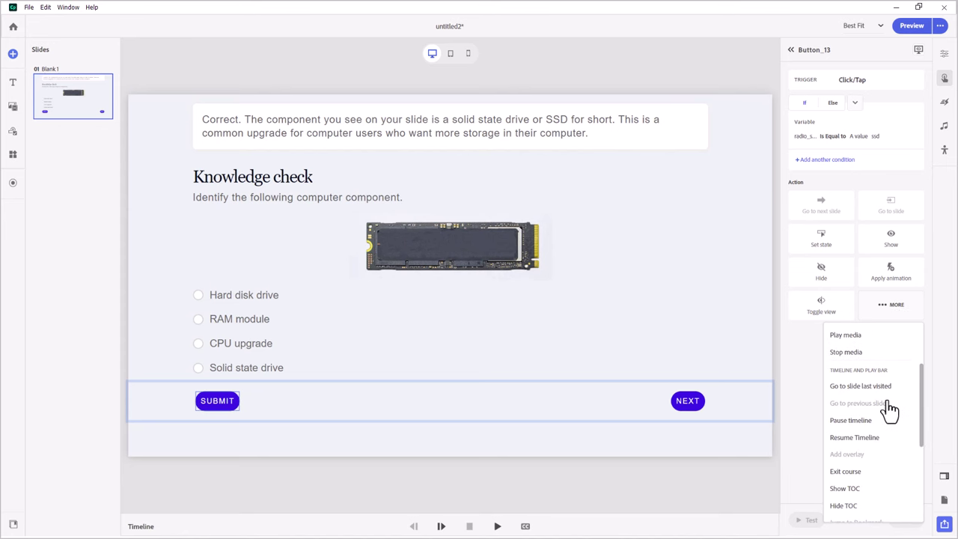
scroll(888, 410, down, 5)
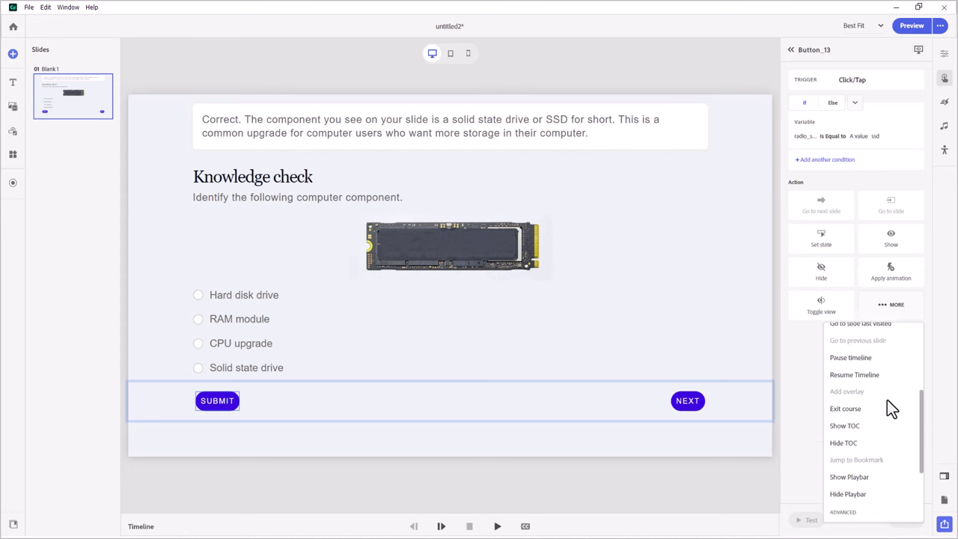
scroll(889, 410, up, 7)
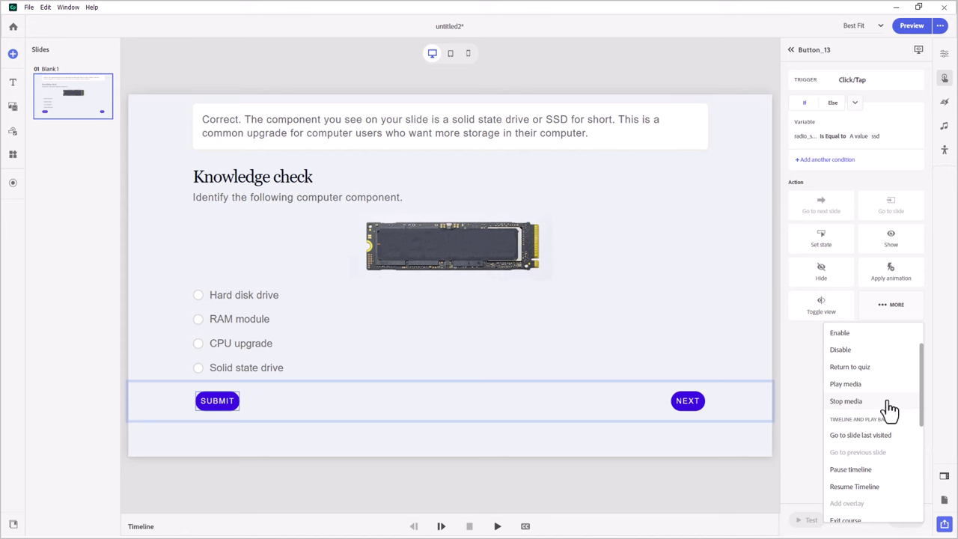
click(840, 349)
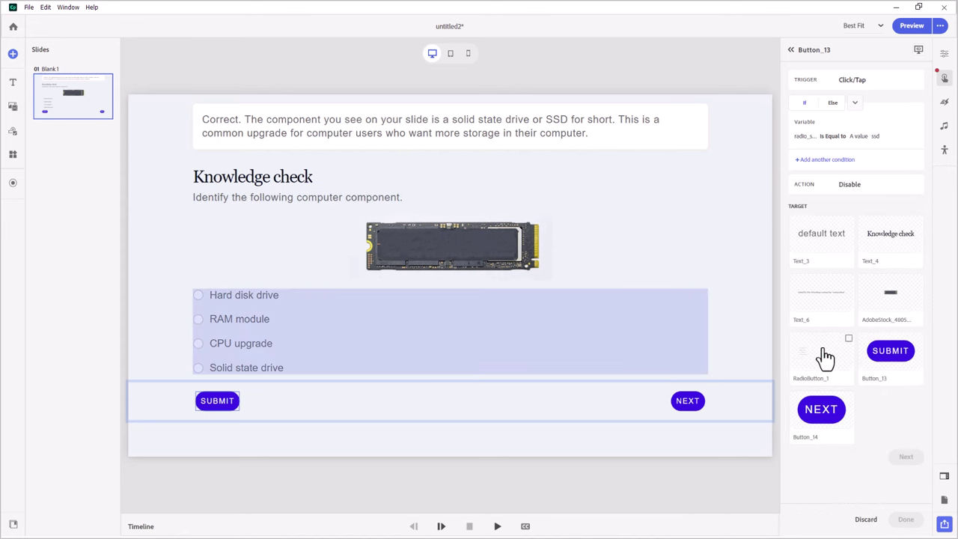
click(822, 350)
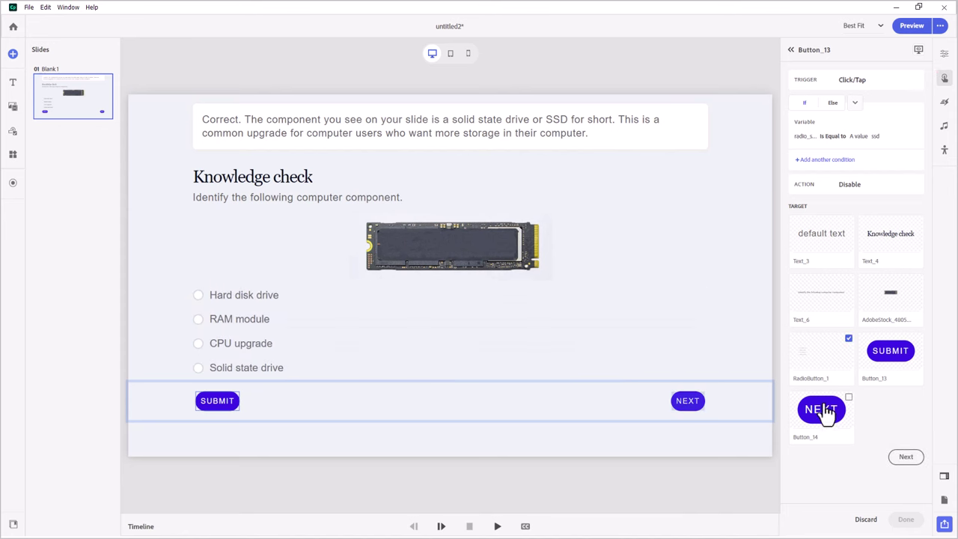
click(891, 353)
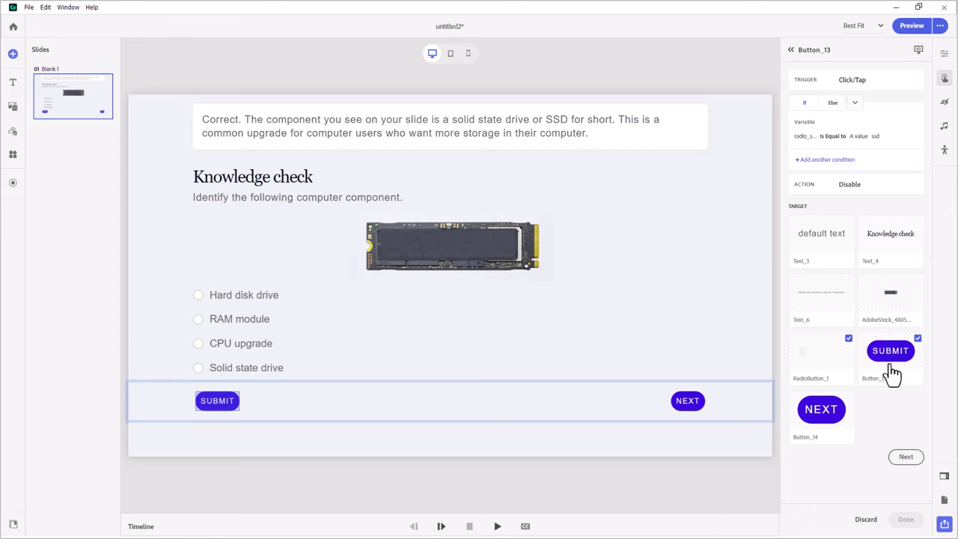
click(906, 456)
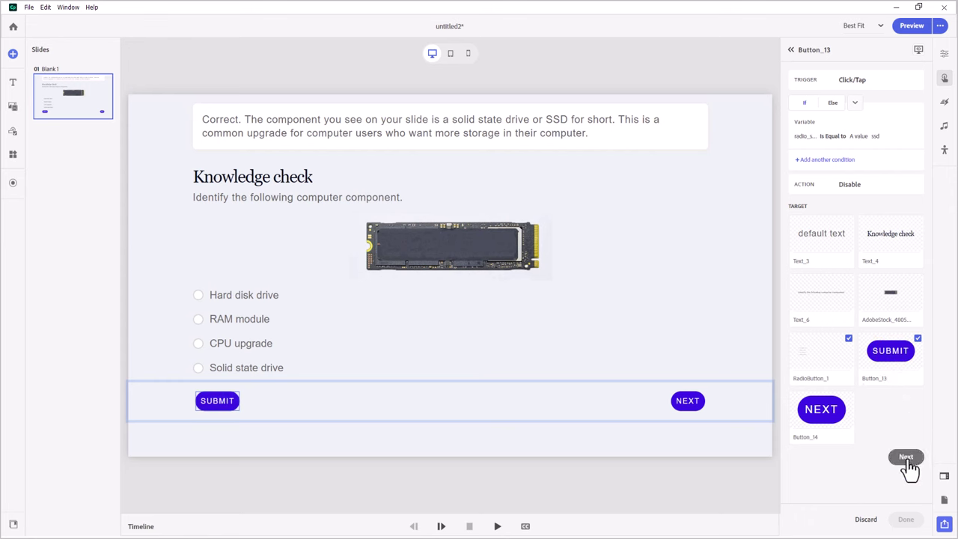
click(905, 519)
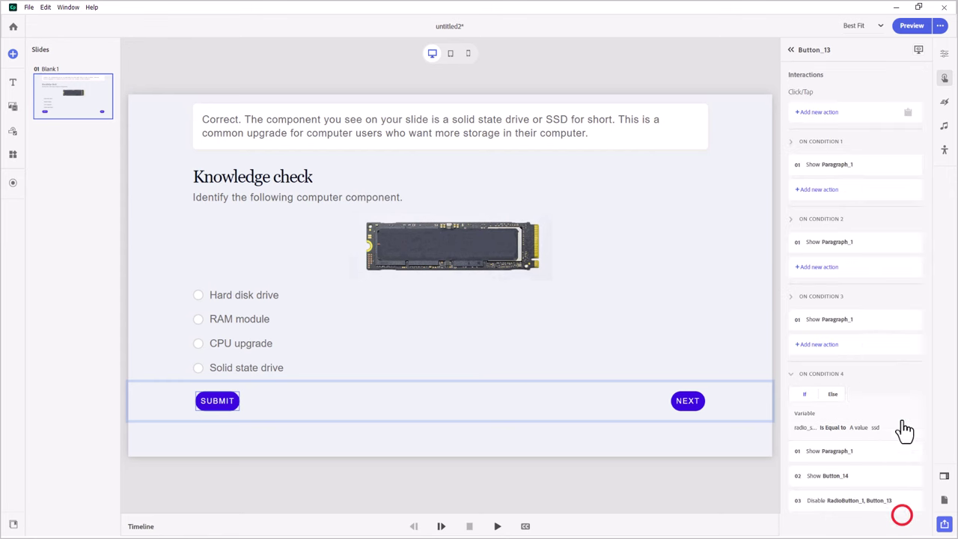
Group the ssd condition's three actions: Show Paragraph_1, Show Button_14, and Disable RadioButton_1, Button_13.
scroll(897, 427, down, 1)
click(868, 421)
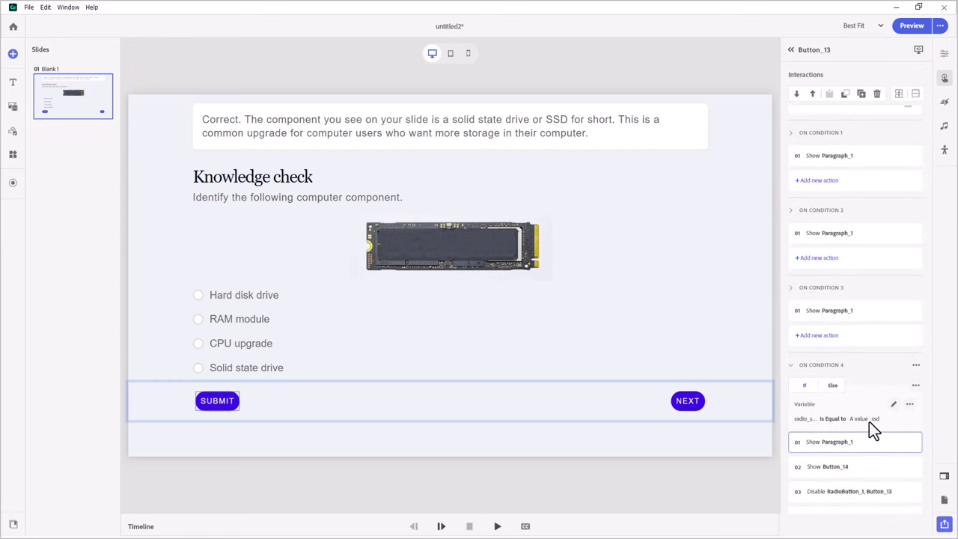
shift+click(873, 491)
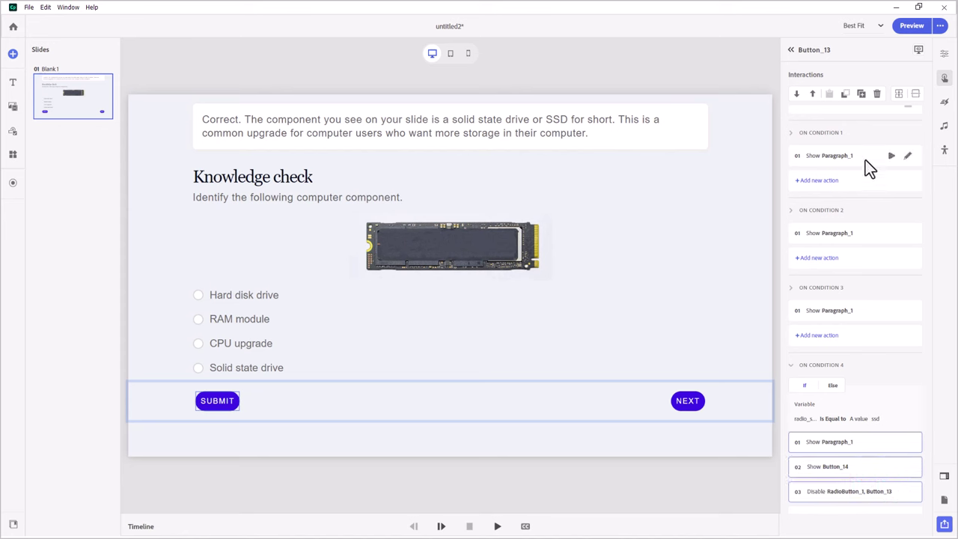
click(898, 96)
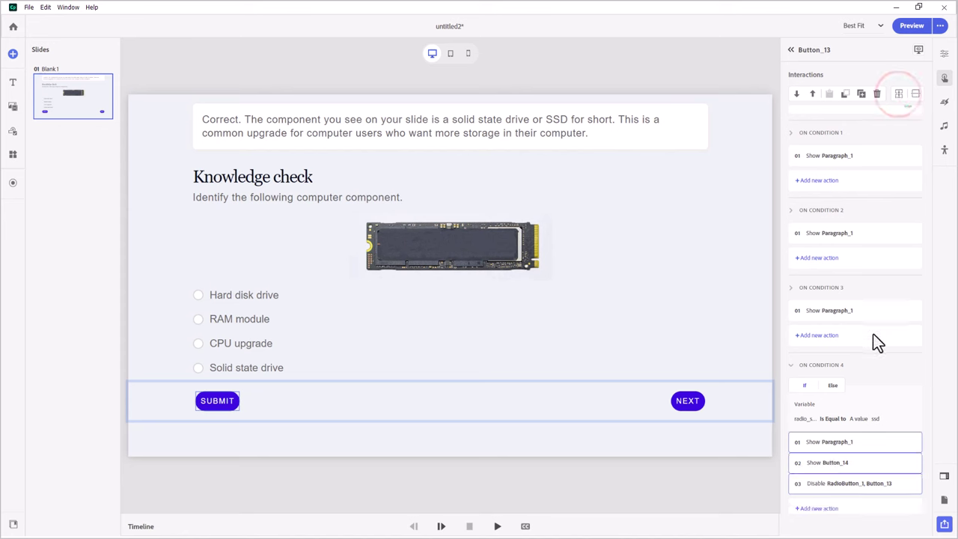